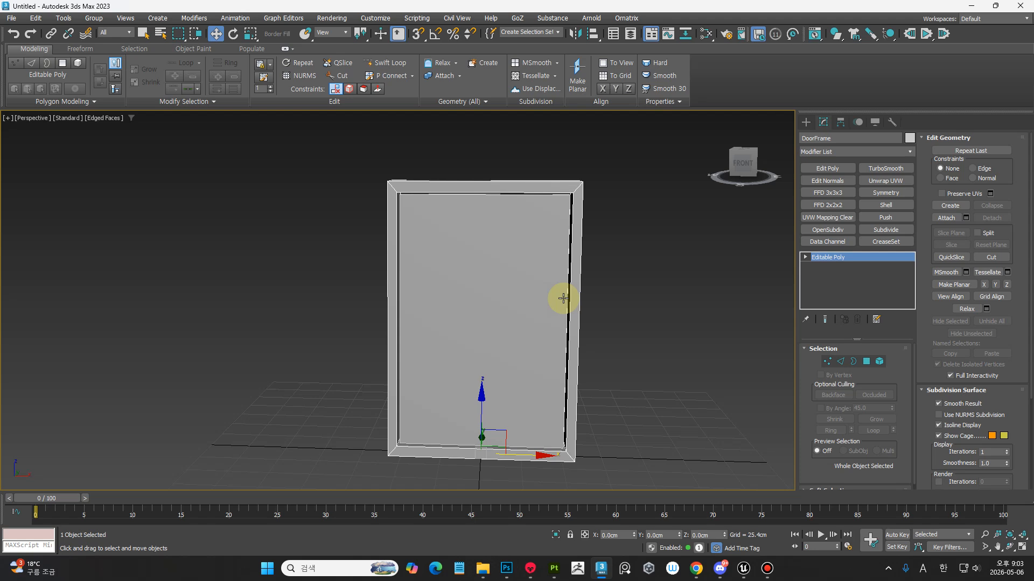
# Step: Try rotating the door about its vertical axis around its central pivot, and undo the rotation
pyautogui.moveTo(578, 442); pyautogui.dragTo(623, 437, button='middle')
pyautogui.click(622, 372)
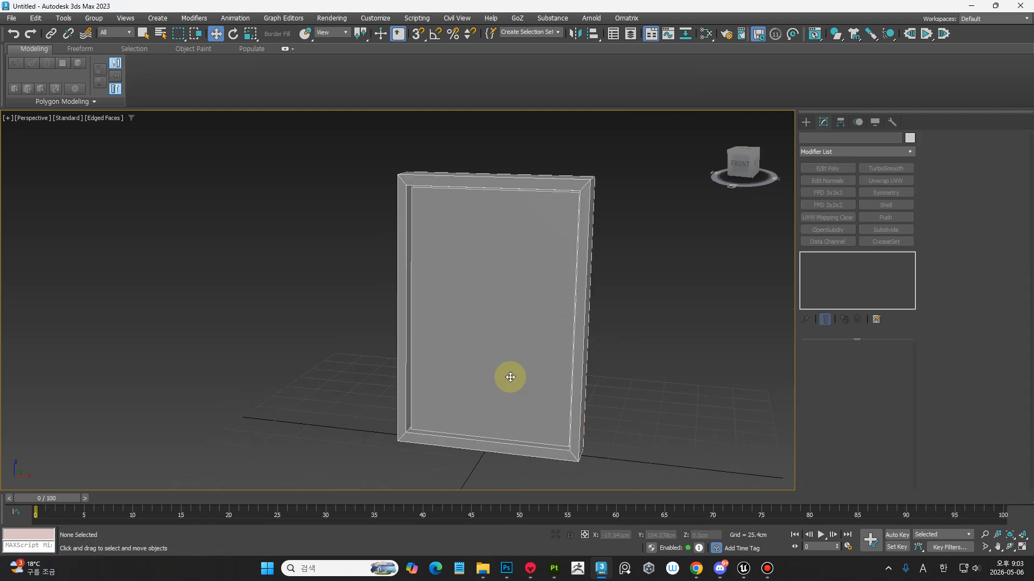
pyautogui.click(510, 376)
pyautogui.keyDown('alt'); pyautogui.moveTo(518, 401); pyautogui.dragTo(556, 388, button='middle'); pyautogui.keyUp('alt')
pyautogui.press('e')
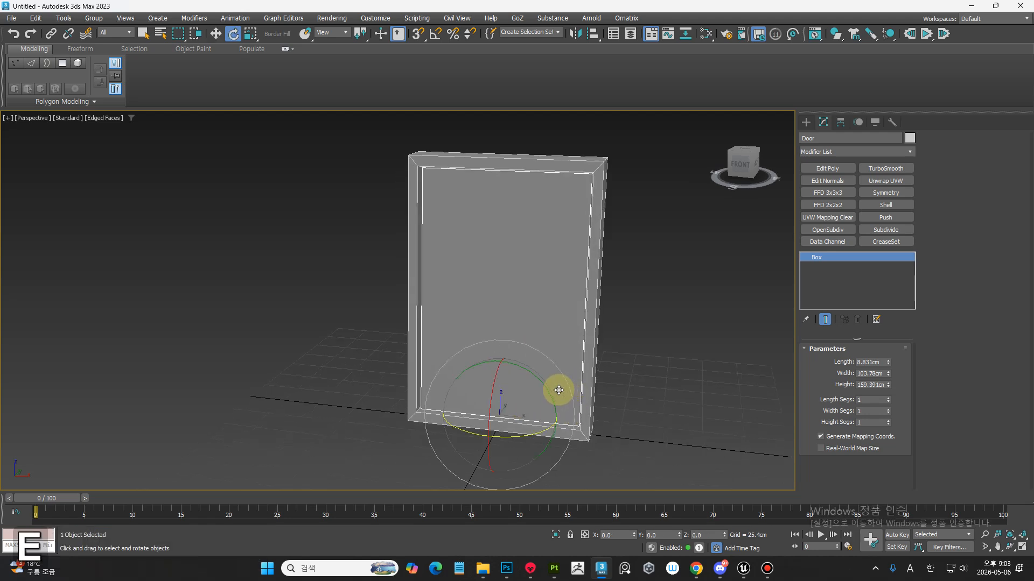
pyautogui.moveTo(532, 434); pyautogui.dragTo(480, 431)
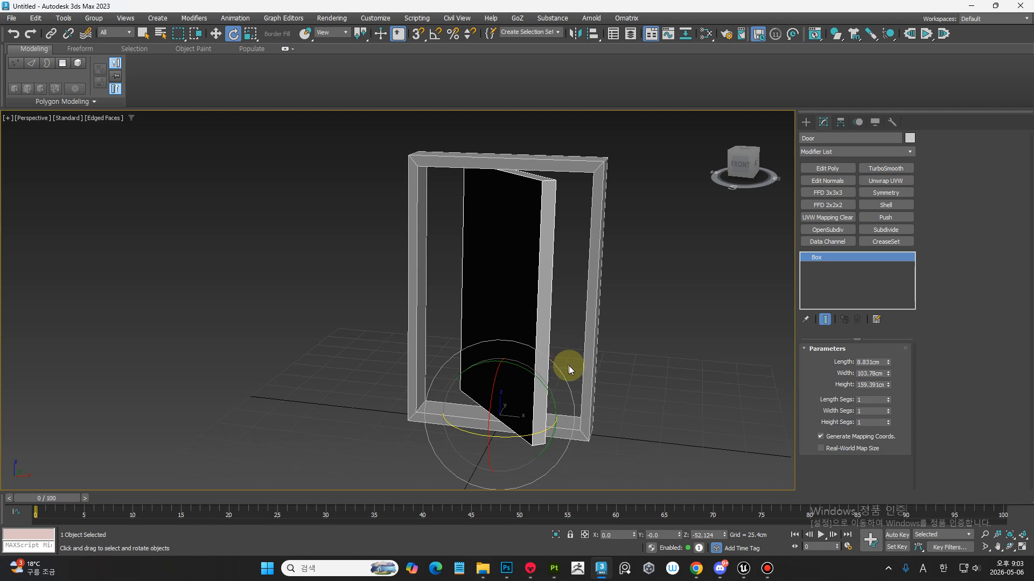
pyautogui.press('ctrl')
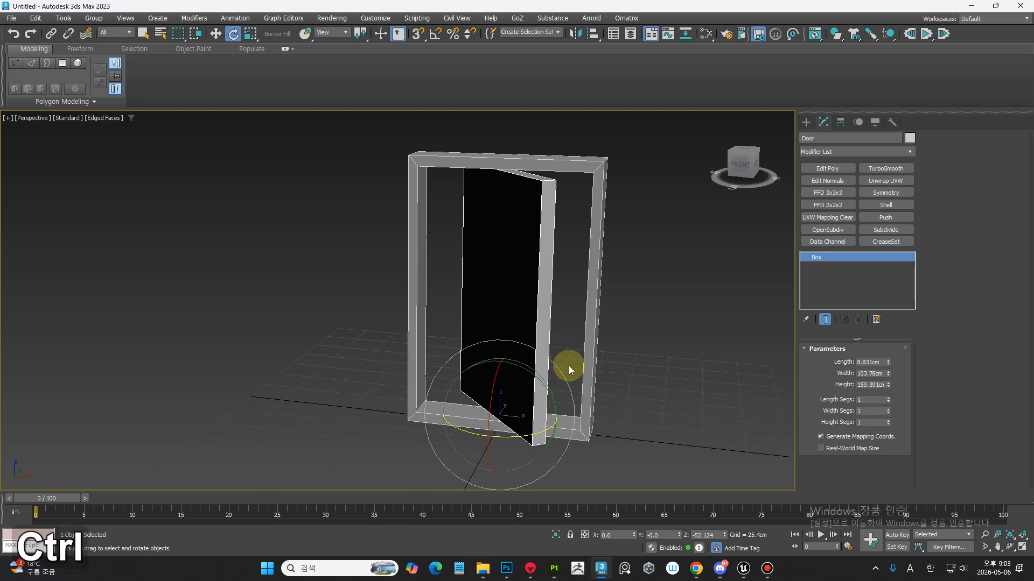
pyautogui.hotkey('ctrl', 'z')
pyautogui.keyDown('alt'); pyautogui.moveTo(568, 370); pyautogui.dragTo(566, 381, button='middle'); pyautogui.keyUp('alt')
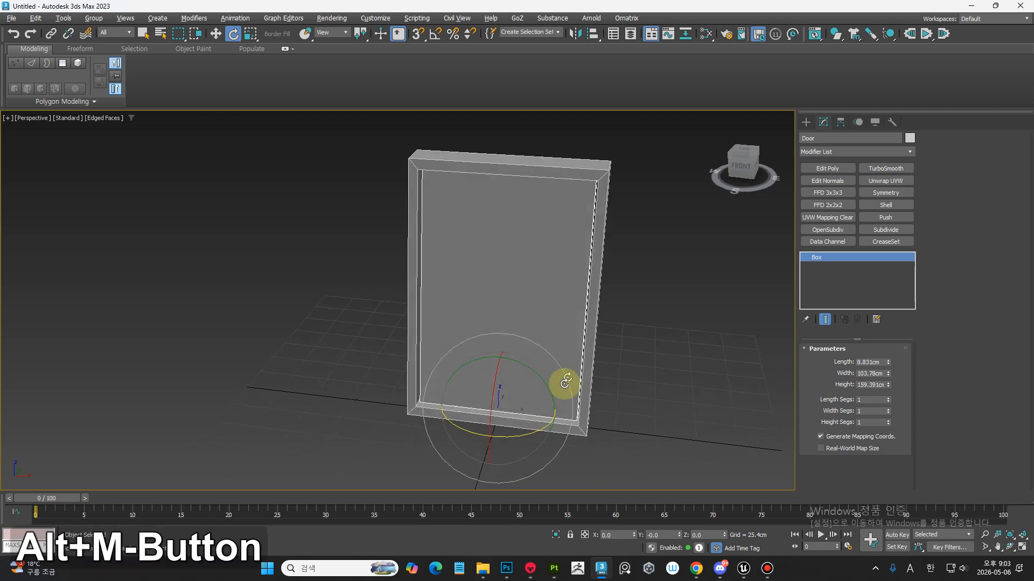
# Step: Move only the door's pivot along X to its bottom hinge-side corner with 3D snapping, and turn snapping off after finishing the pivot adjustment
pyautogui.press('w')
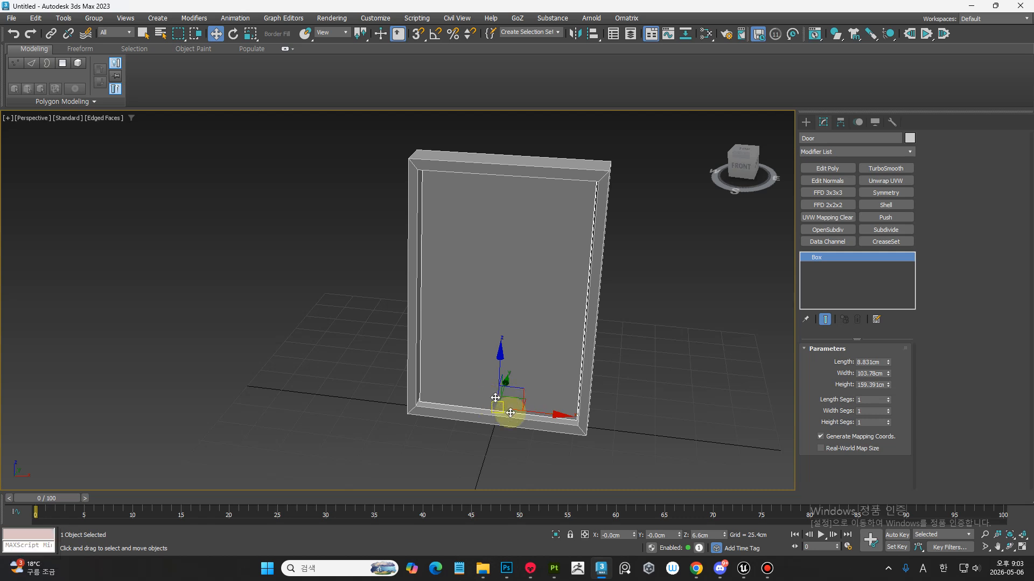
pyautogui.click(838, 122)
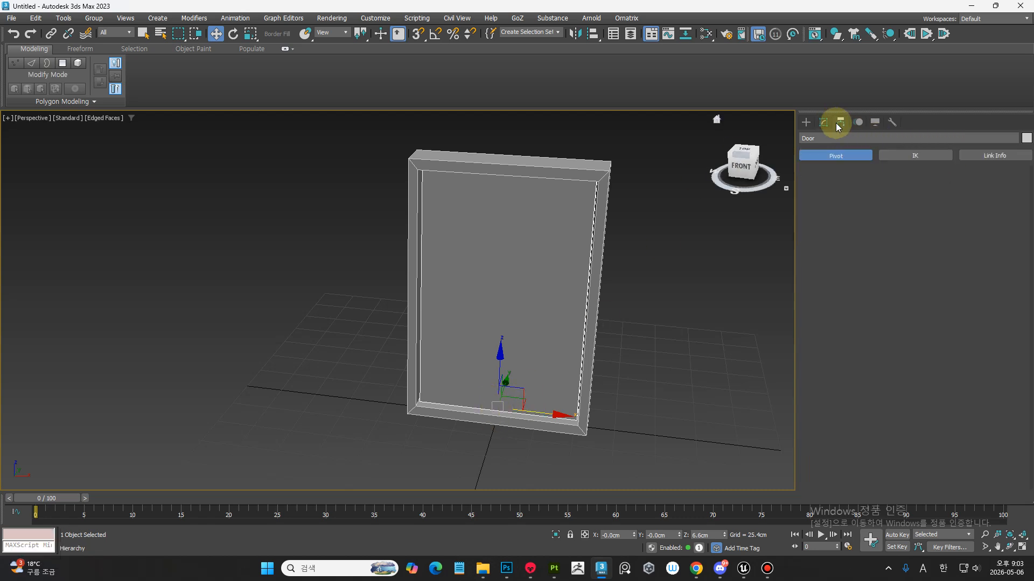
pyautogui.click(846, 197)
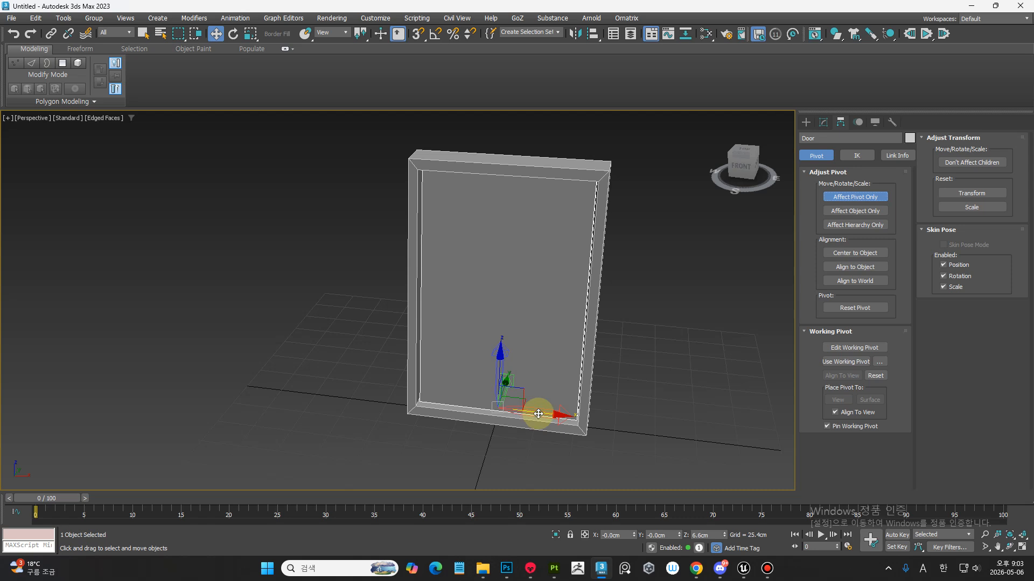
pyautogui.press('s')
pyautogui.moveTo(538, 414); pyautogui.dragTo(419, 401)
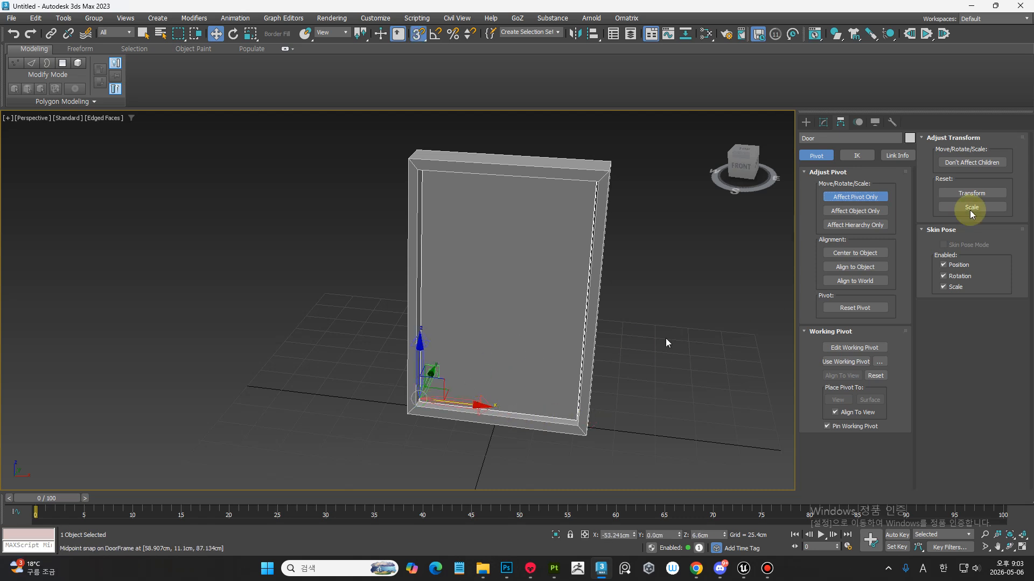
pyautogui.click(855, 196)
pyautogui.moveTo(622, 337); pyautogui.dragTo(638, 335, button='middle')
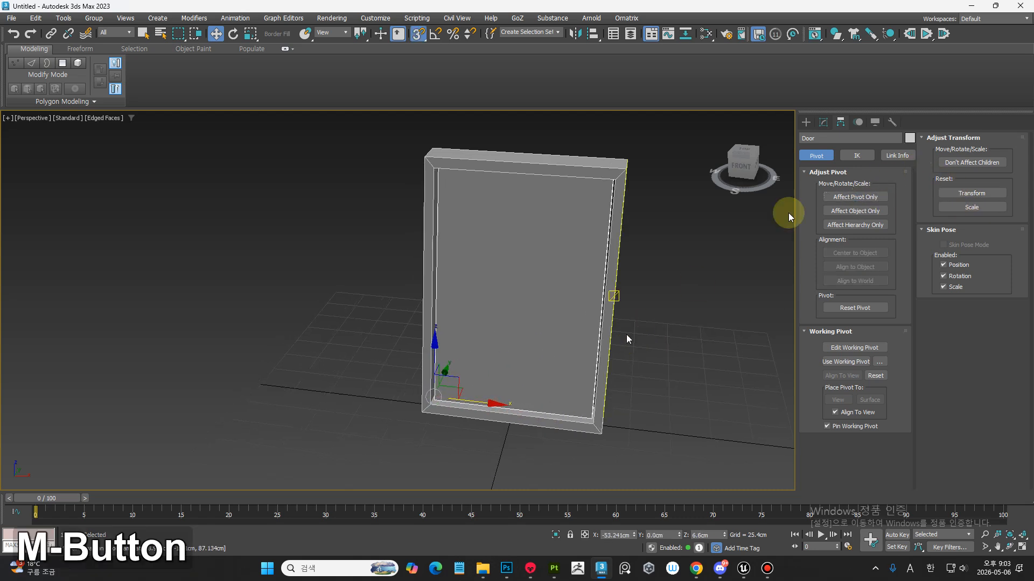
pyautogui.click(823, 123)
pyautogui.press('e')
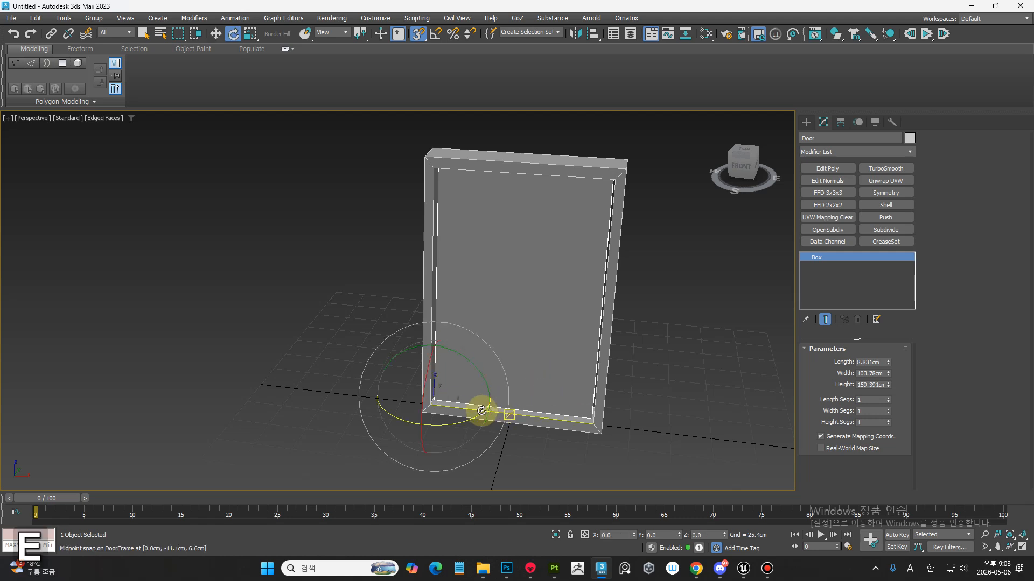
pyautogui.press('s')
# Step: Try swinging the door about its vertical axis around the hinge-side pivot, and undo the rotation
pyautogui.moveTo(478, 411); pyautogui.dragTo(492, 447)
pyautogui.hotkey('ctrl', 'z')
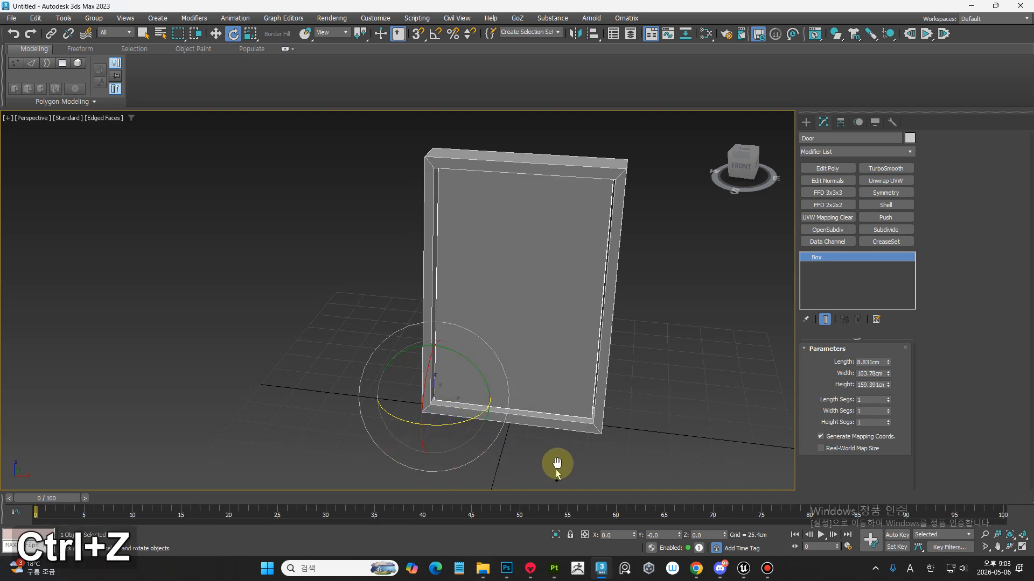
pyautogui.keyDown('alt'); pyautogui.moveTo(556, 471); pyautogui.dragTo(535, 411, button='middle'); pyautogui.keyUp('alt')
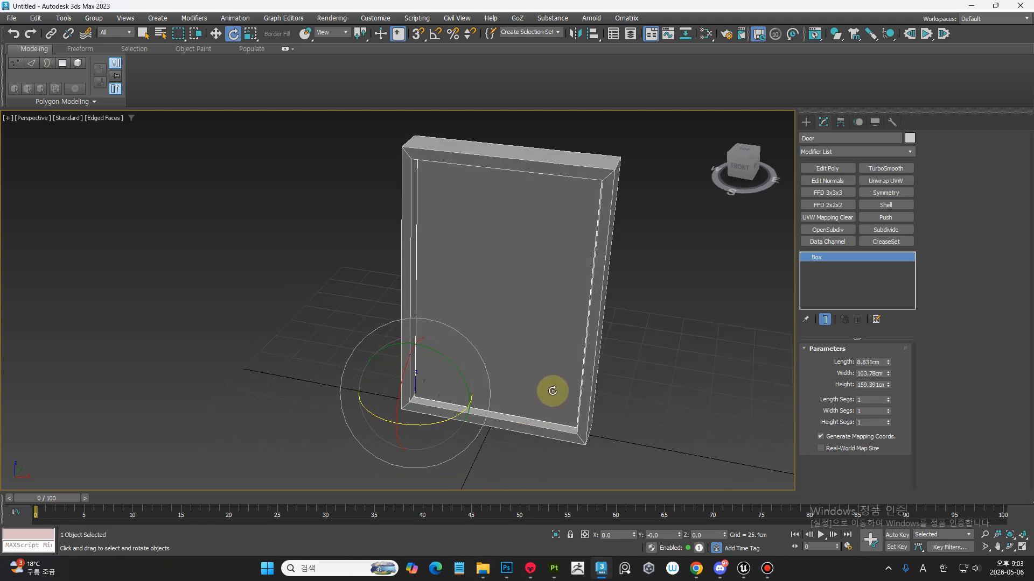
pyautogui.moveTo(553, 390)
pyautogui.keyDown('alt'); pyautogui.mouseDown(button='middle')
pyautogui.moveTo(588, 336)
pyautogui.moveTo(607, 353)
pyautogui.moveTo(555, 397)
pyautogui.mouseUp(button='middle'); pyautogui.keyUp('alt')
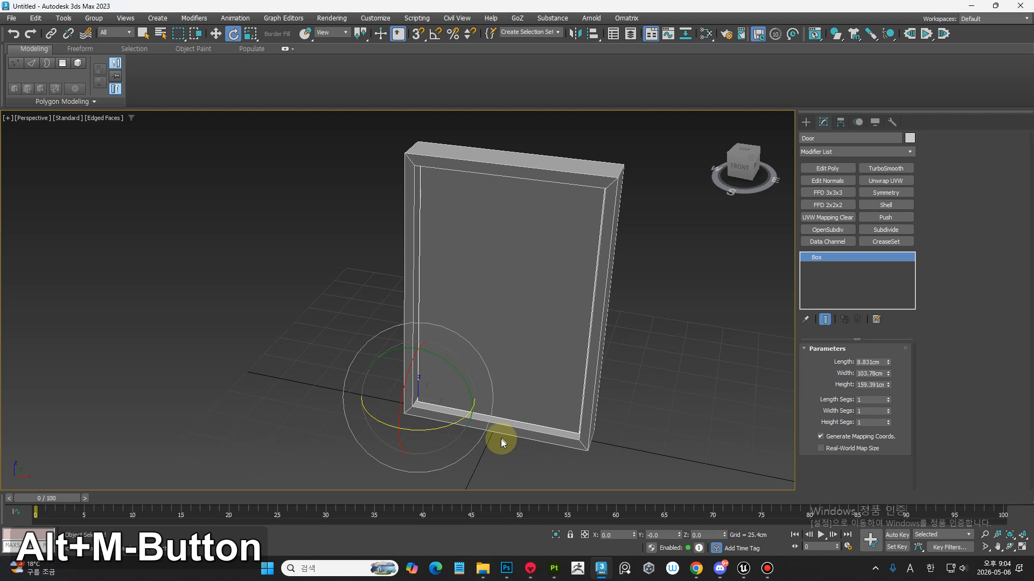
# Step: Try moving the door along the X axis out of its frame, and undo the move
pyautogui.press('w')
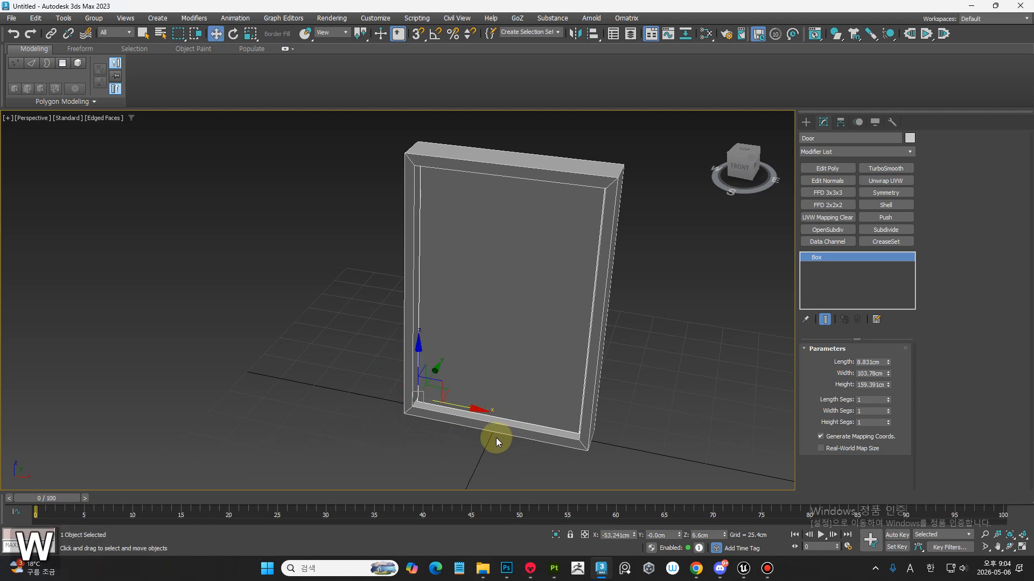
pyautogui.moveTo(461, 415); pyautogui.dragTo(398, 408)
pyautogui.hotkey('ctrl', 'z')
pyautogui.moveTo(417, 424); pyautogui.dragTo(529, 403, button='middle')
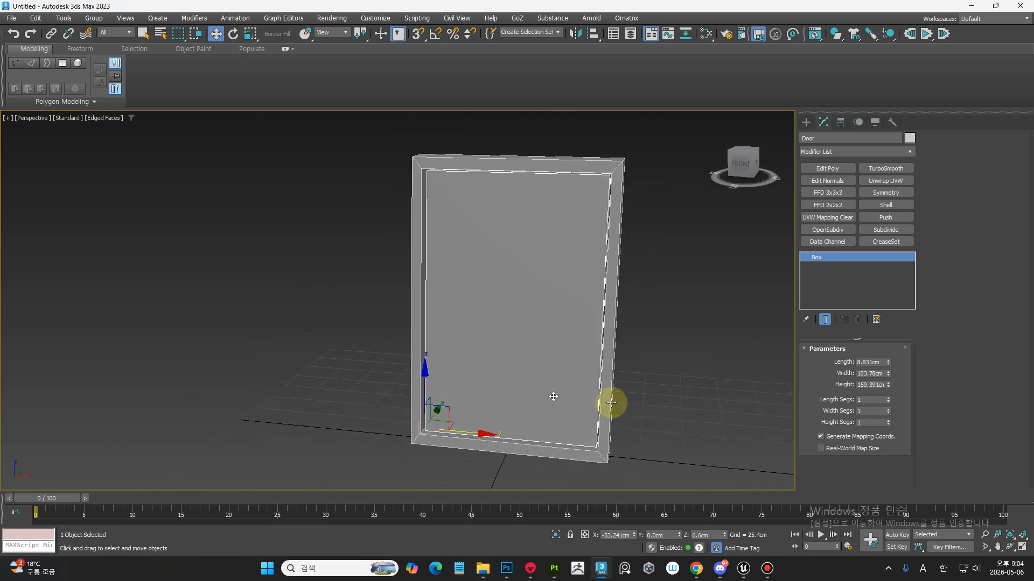
# Step: Select the door frame and the door alternately to examine them as separate objects
pyautogui.click(609, 369)
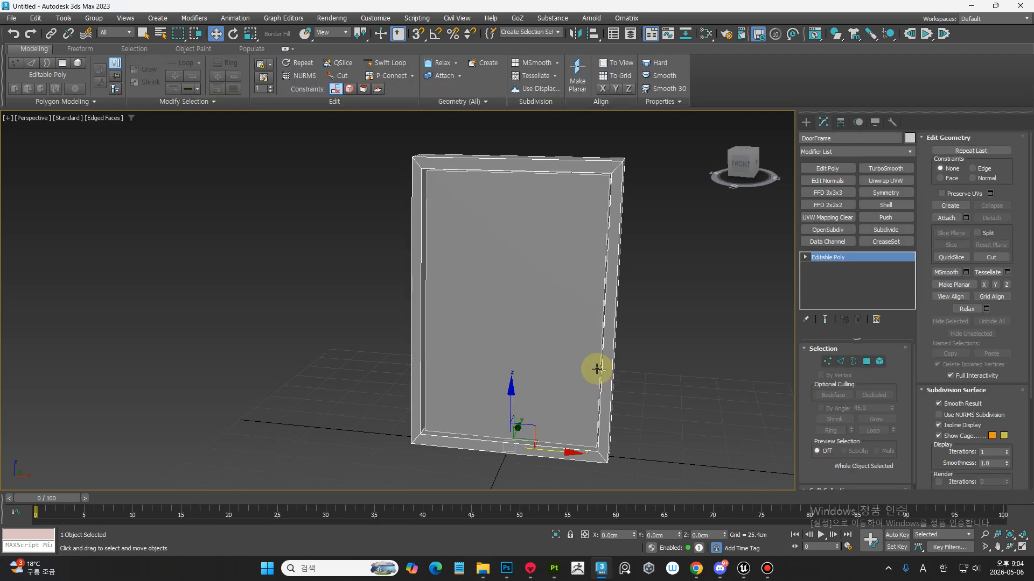
pyautogui.click(595, 366)
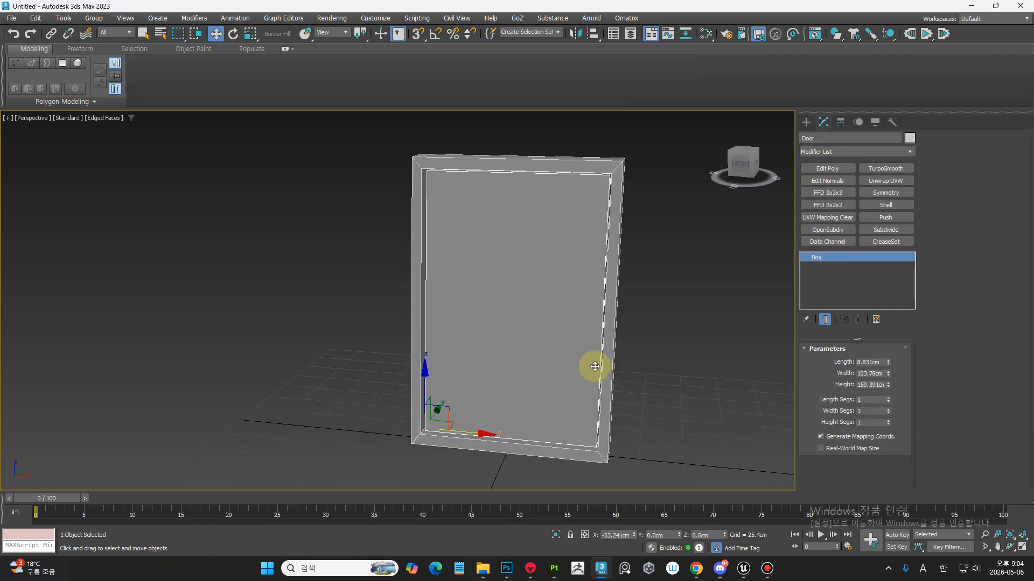
pyautogui.keyDown('alt'); pyautogui.moveTo(602, 395); pyautogui.dragTo(596, 403, button='middle'); pyautogui.keyUp('alt')
pyautogui.click(600, 400)
pyautogui.click(550, 378)
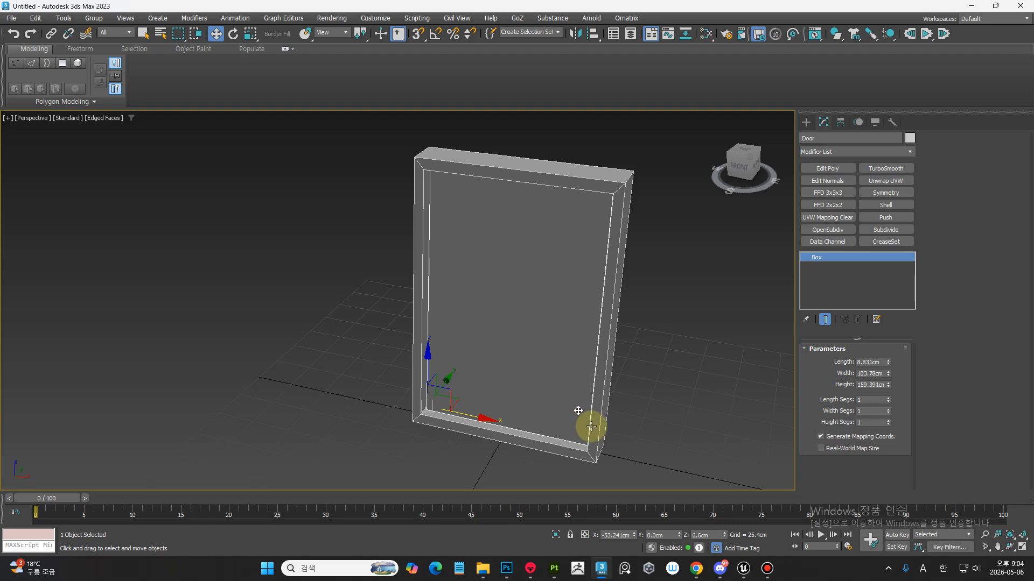
pyautogui.click(565, 402)
pyautogui.click(565, 401)
pyautogui.keyDown('alt'); pyautogui.moveTo(565, 402); pyautogui.dragTo(544, 431, button='middle'); pyautogui.keyUp('alt')
# Step: Try rotating only the door frame about its vertical axis, undo the rotation, and turn on angle snapping
pyautogui.click(602, 415)
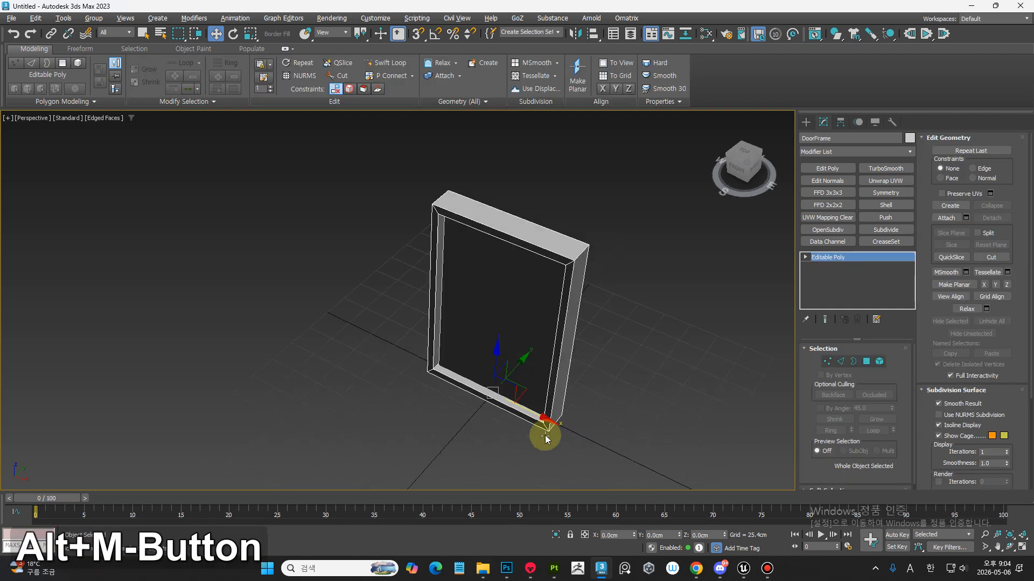
pyautogui.press('e')
pyautogui.moveTo(530, 424); pyautogui.dragTo(597, 426)
pyautogui.hotkey('ctrl', 'z')
pyautogui.press('a')
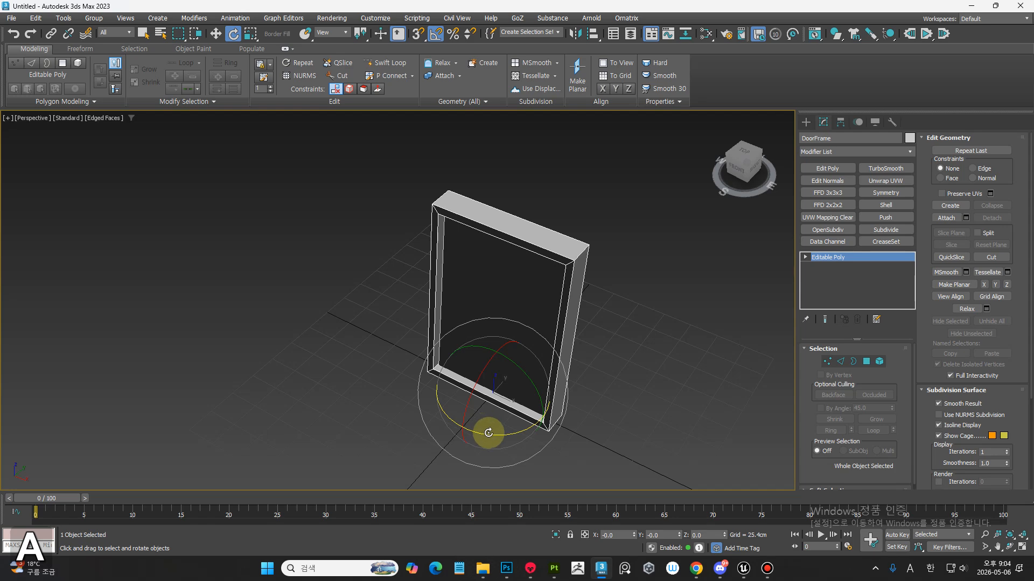
# Step: Rotate the door frame 90 degrees about its vertical axis and move it away behind the door
pyautogui.moveTo(489, 429); pyautogui.dragTo(535, 434)
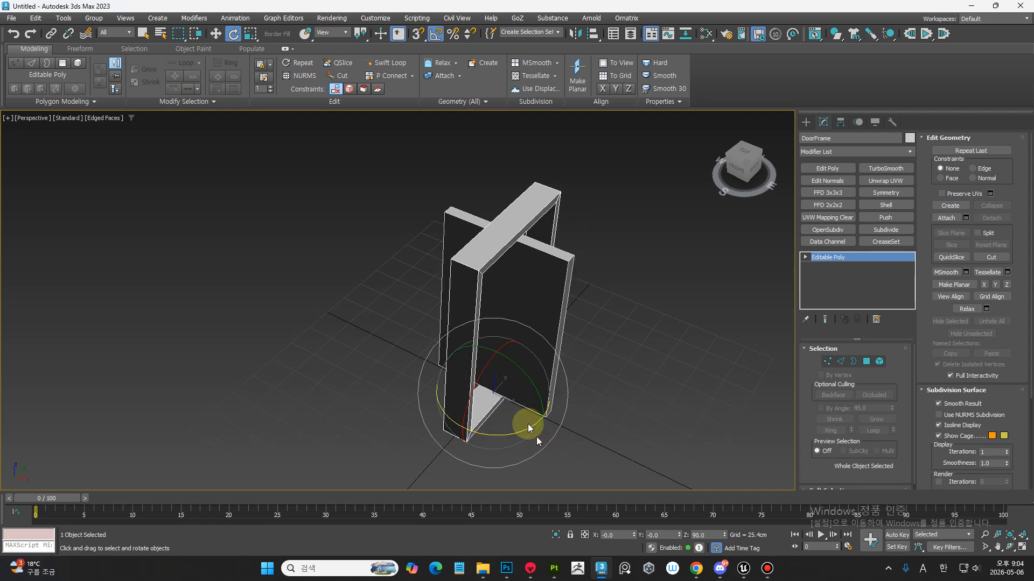
pyautogui.press('w')
pyautogui.moveTo(529, 389); pyautogui.dragTo(582, 231)
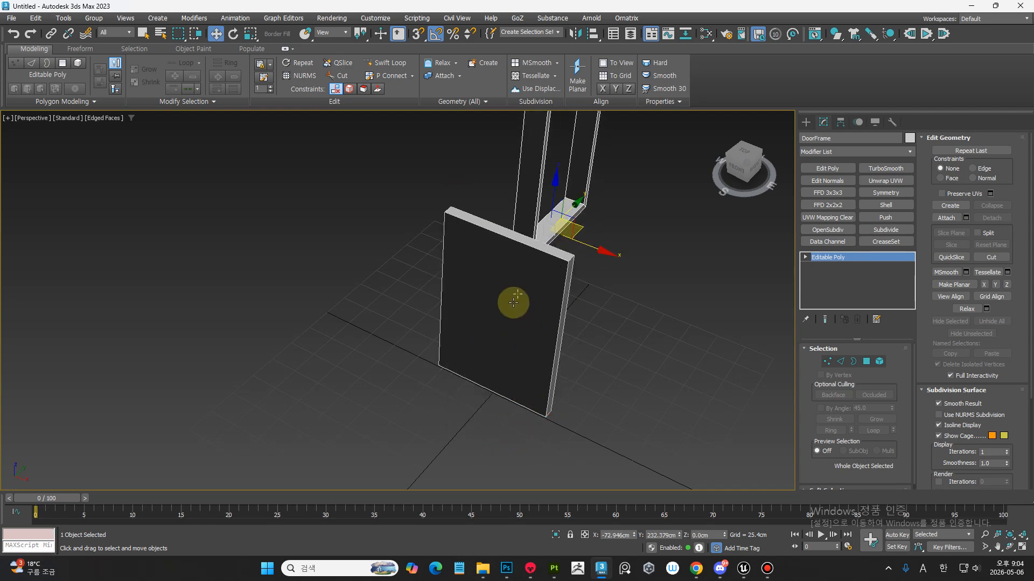
# Step: Rotate the door about its vertical axis to match the frame's direction and try moving it toward the frame
pyautogui.click(512, 307)
pyautogui.keyDown('alt'); pyautogui.moveTo(528, 300); pyautogui.dragTo(408, 413, button='middle'); pyautogui.keyUp('alt')
pyautogui.press('e')
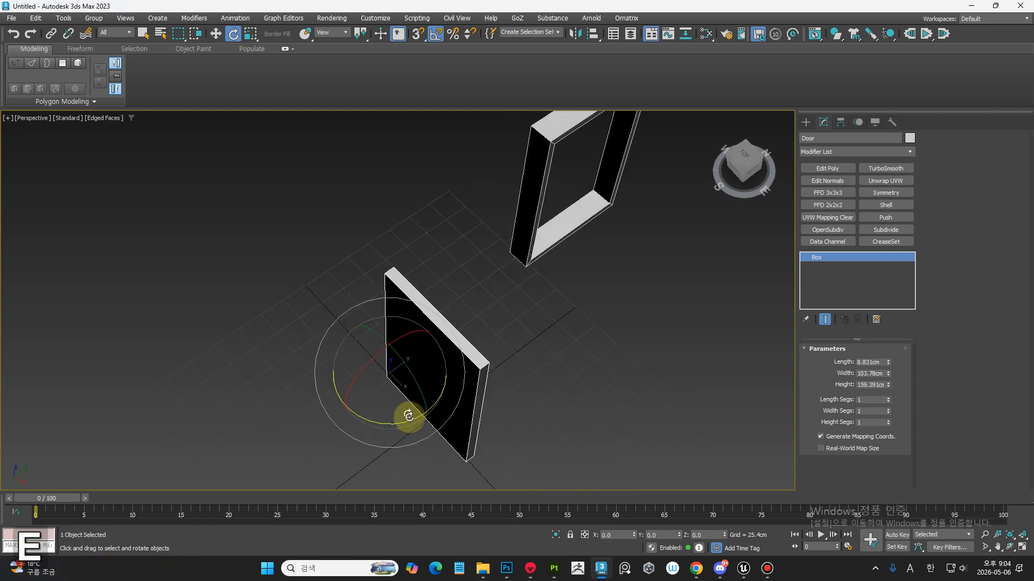
pyautogui.moveTo(406, 415); pyautogui.dragTo(462, 415)
pyautogui.press('w')
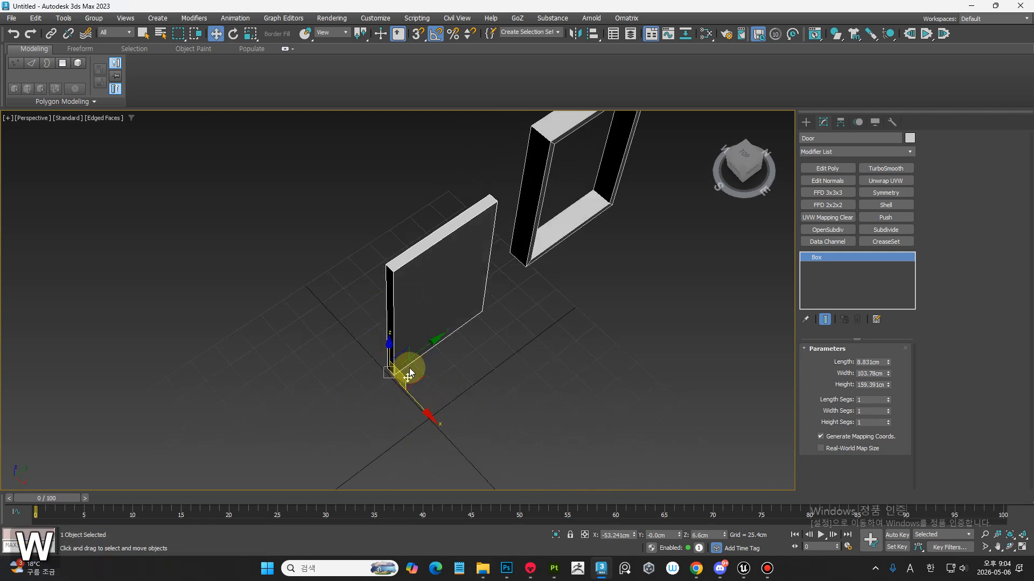
pyautogui.moveTo(429, 369); pyautogui.dragTo(575, 239)
# Step: Undo the separate moves and rotations of the door and the door frame
pyautogui.hotkey('ctrl', 'z')
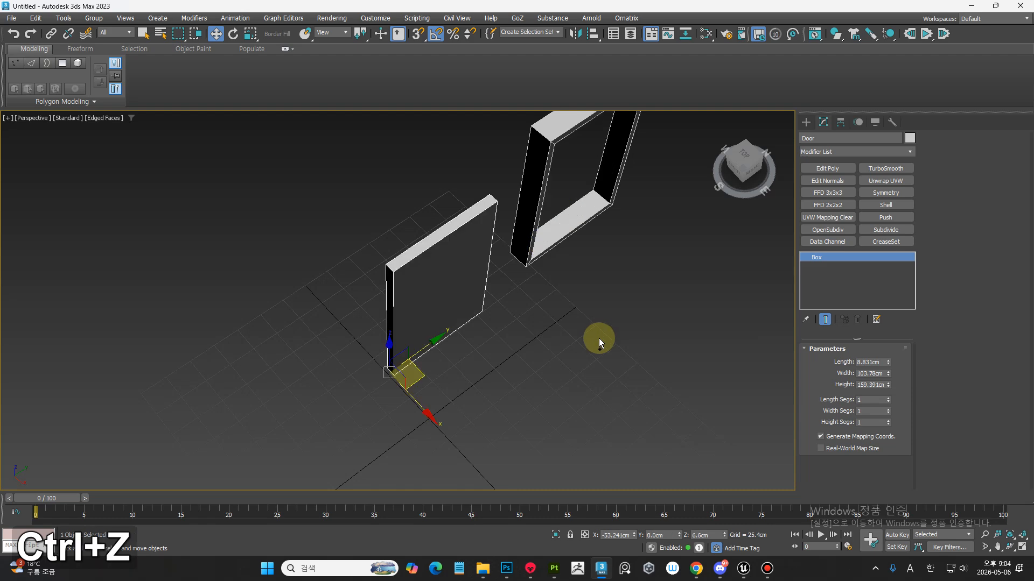
pyautogui.hotkey('ctrl', 'z')
pyautogui.hotkey('ctrl', 'z')
pyautogui.hotkey('ctrl', 'z')
pyautogui.hotkey('ctrl', 'z')
pyautogui.moveTo(592, 342); pyautogui.dragTo(547, 358, button='middle')
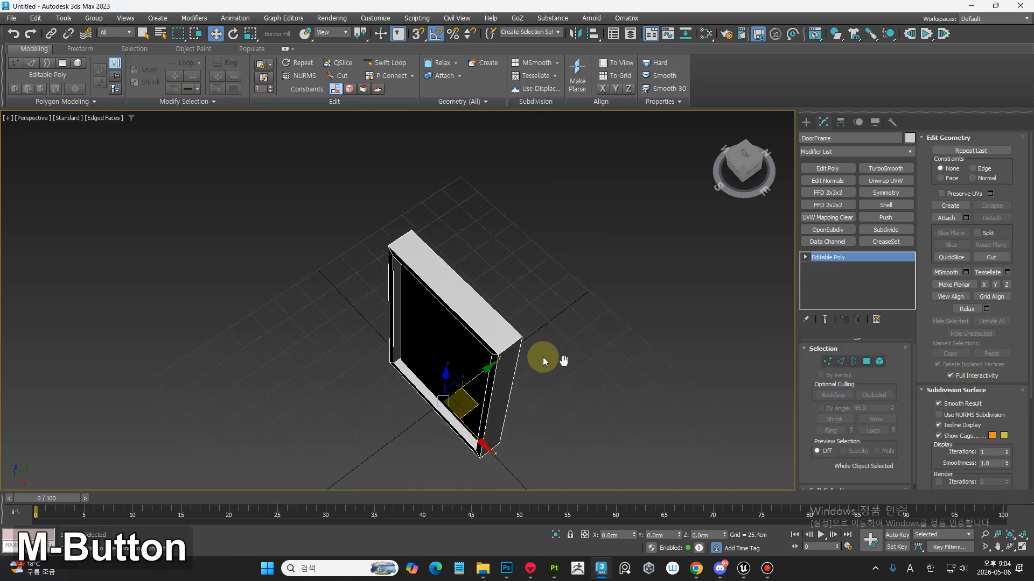
# Step: Try rotating the door and door frame together about the vertical axis, undo the rotation, and clear the selection
pyautogui.keyDown('alt'); pyautogui.moveTo(410, 417); pyautogui.dragTo(479, 414, button='middle'); pyautogui.keyUp('alt')
pyautogui.press('e')
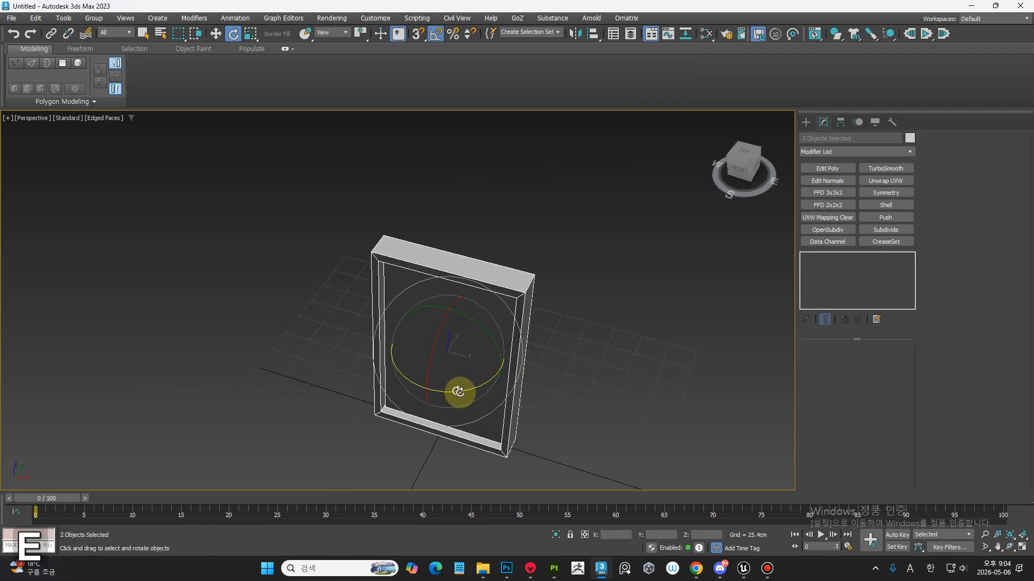
pyautogui.moveTo(458, 391); pyautogui.dragTo(508, 403)
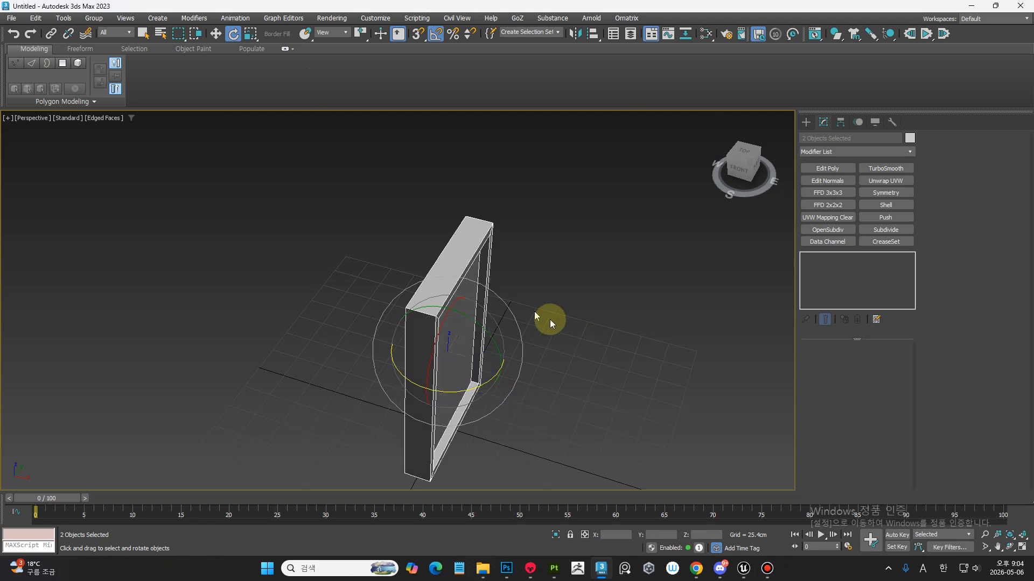
pyautogui.moveTo(550, 321); pyautogui.dragTo(572, 328, button='middle')
pyautogui.hotkey('ctrl', 'z')
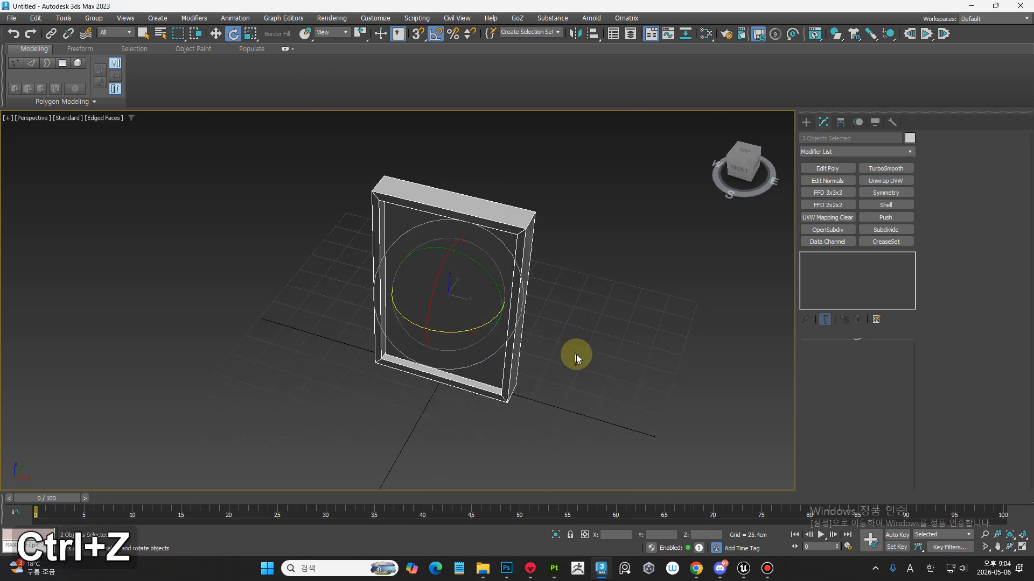
pyautogui.click(576, 356)
pyautogui.keyDown('alt'); pyautogui.moveTo(539, 359); pyautogui.dragTo(608, 249, button='middle'); pyautogui.keyUp('alt')
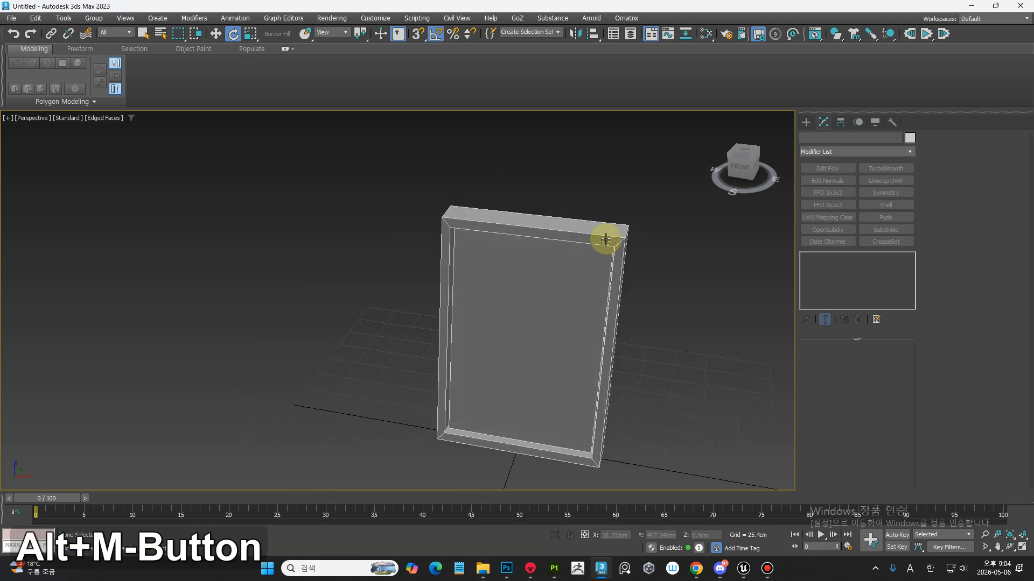
# Step: Compare the door frame and the door by selecting each one in turn
pyautogui.click(605, 239)
pyautogui.click(563, 284)
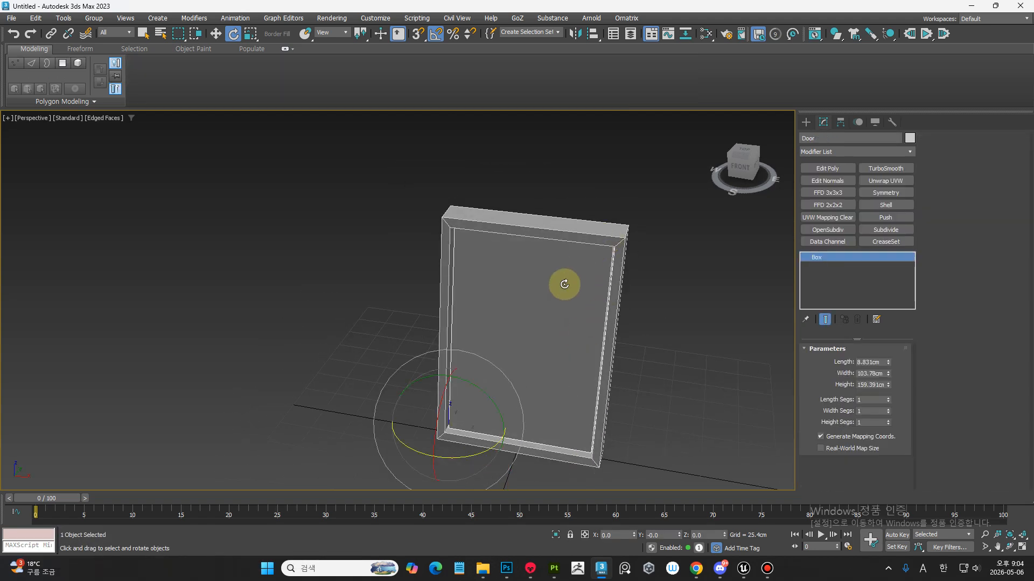
pyautogui.click(533, 225)
pyautogui.click(533, 286)
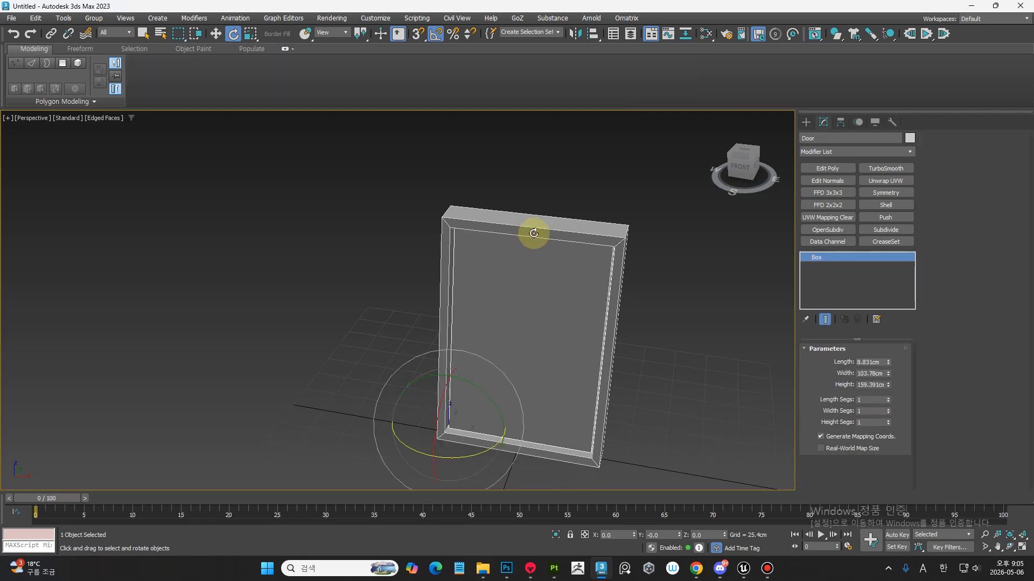
pyautogui.click(533, 232)
pyautogui.click(549, 277)
# Step: Select the door and open the Schematic View of the scene's objects
pyautogui.moveTo(549, 276); pyautogui.dragTo(570, 373, button='middle')
pyautogui.click(648, 350)
pyautogui.click(543, 275)
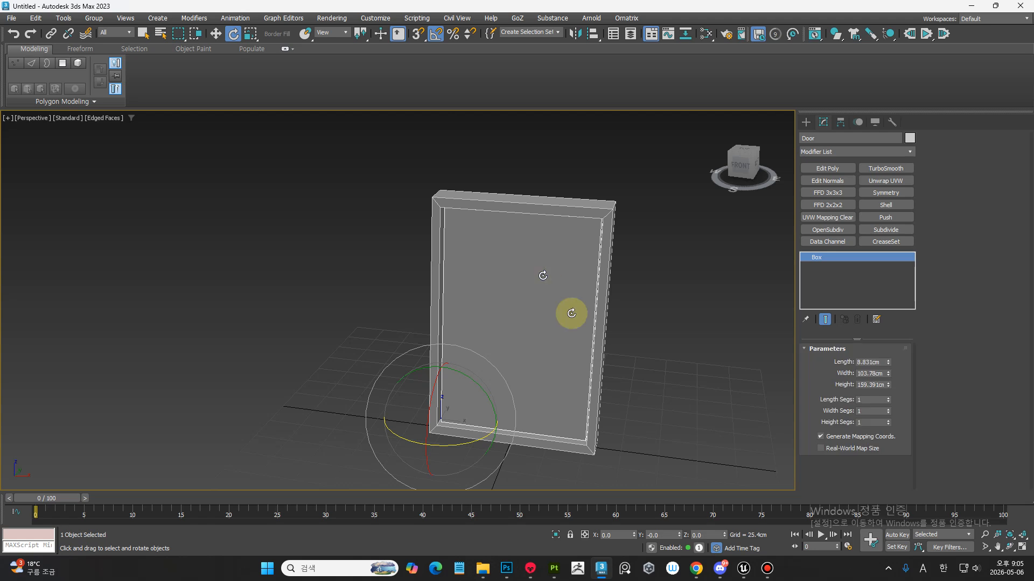
pyautogui.click(683, 37)
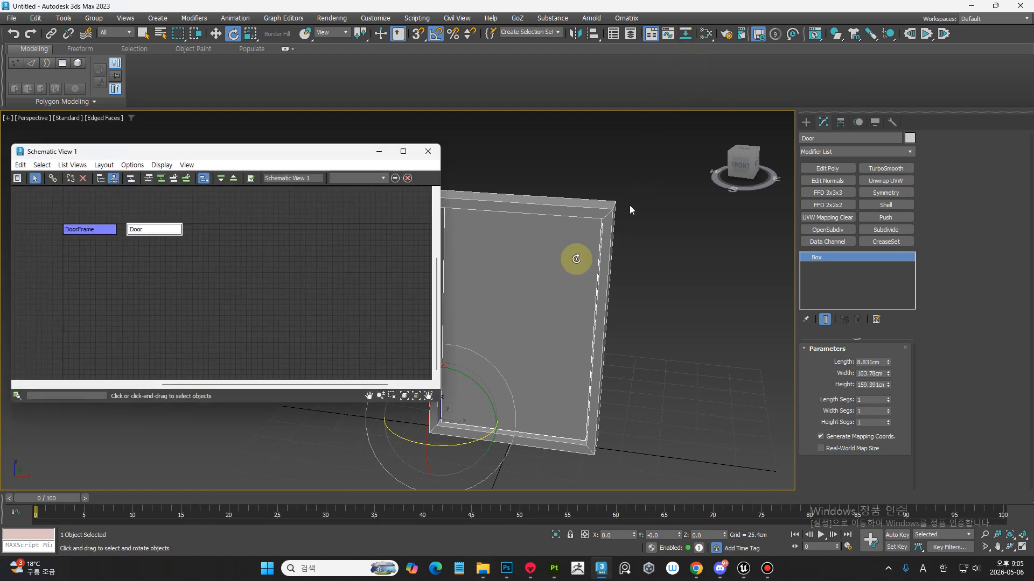
# Step: Examine the separate DoorFrame and Door nodes in Schematic View by selecting each in turn, and clear the selection
pyautogui.click(155, 261)
pyautogui.click(150, 229)
pyautogui.click(99, 229)
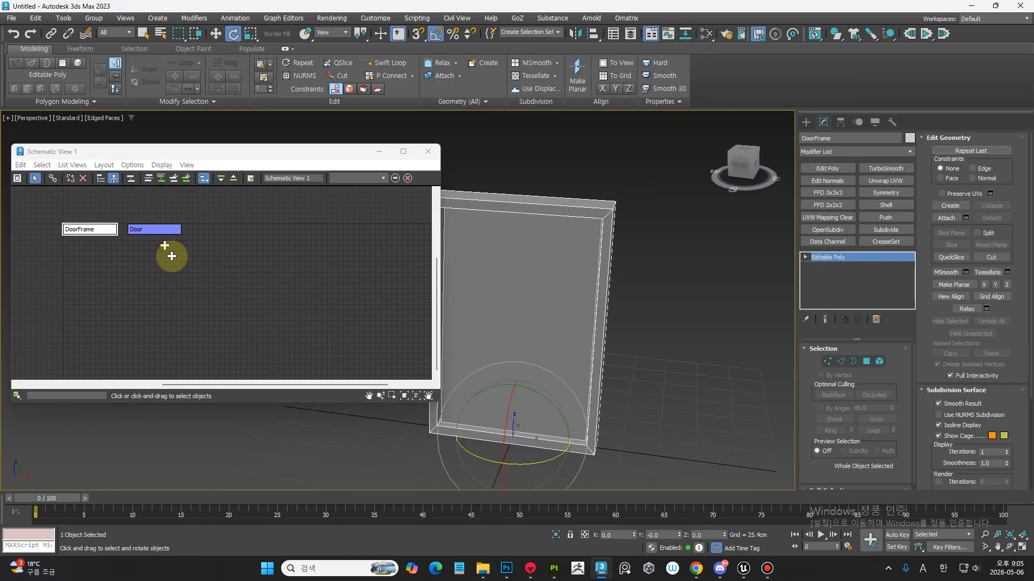
pyautogui.click(168, 254)
pyautogui.click(155, 234)
pyautogui.click(98, 228)
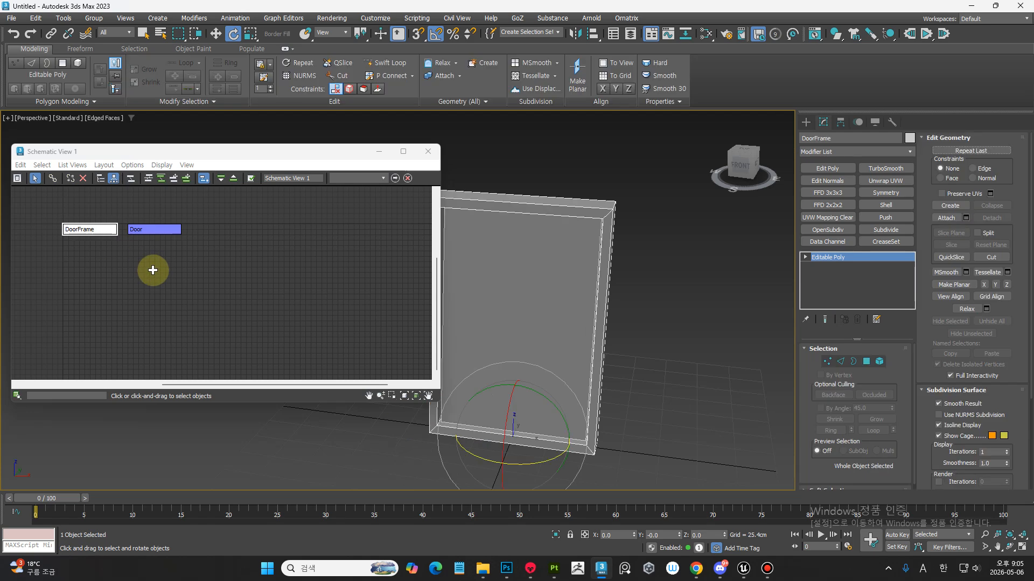
pyautogui.click(156, 259)
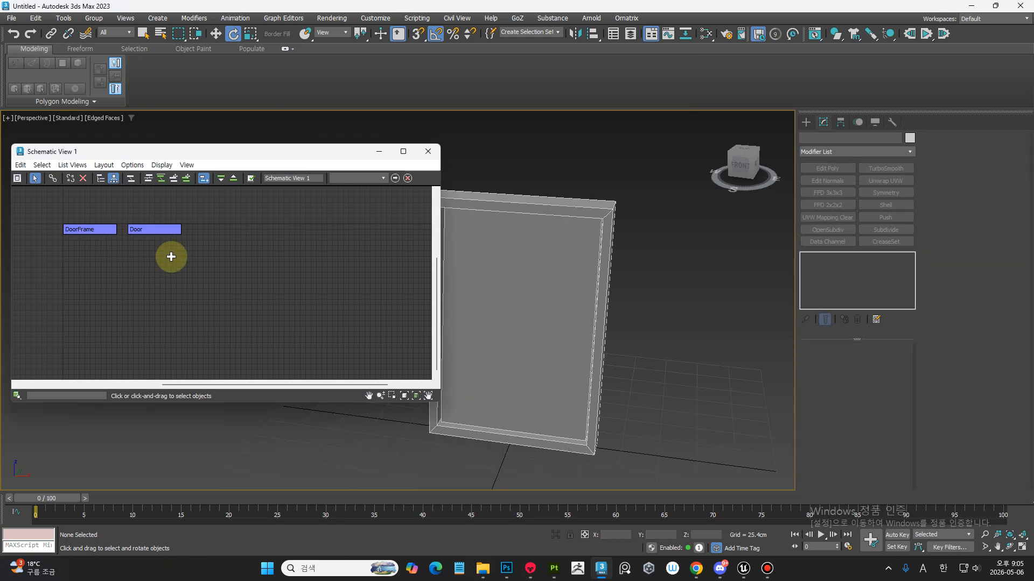
pyautogui.click(160, 230)
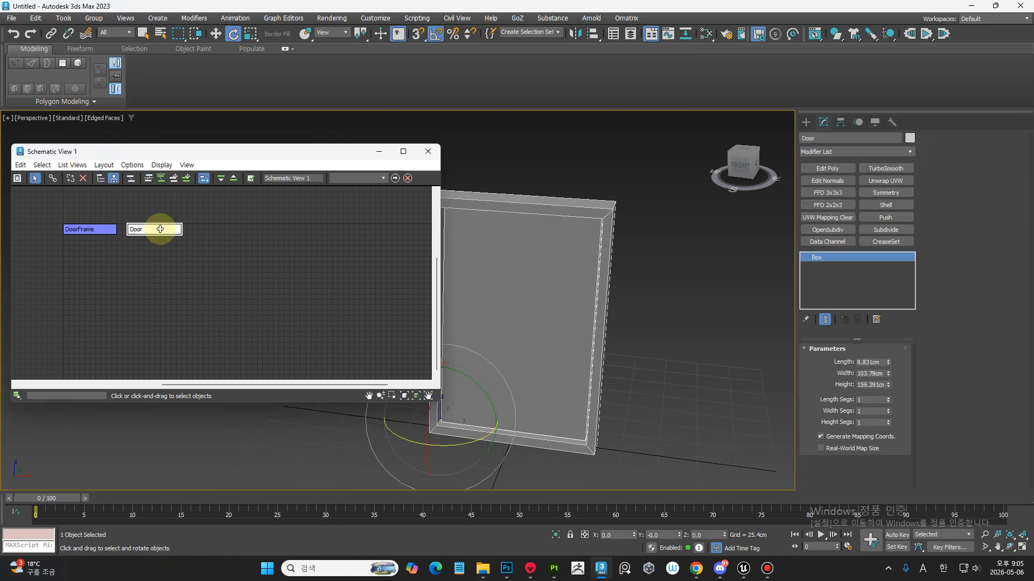
pyautogui.click(103, 229)
pyautogui.moveTo(518, 373); pyautogui.dragTo(604, 372, button='middle')
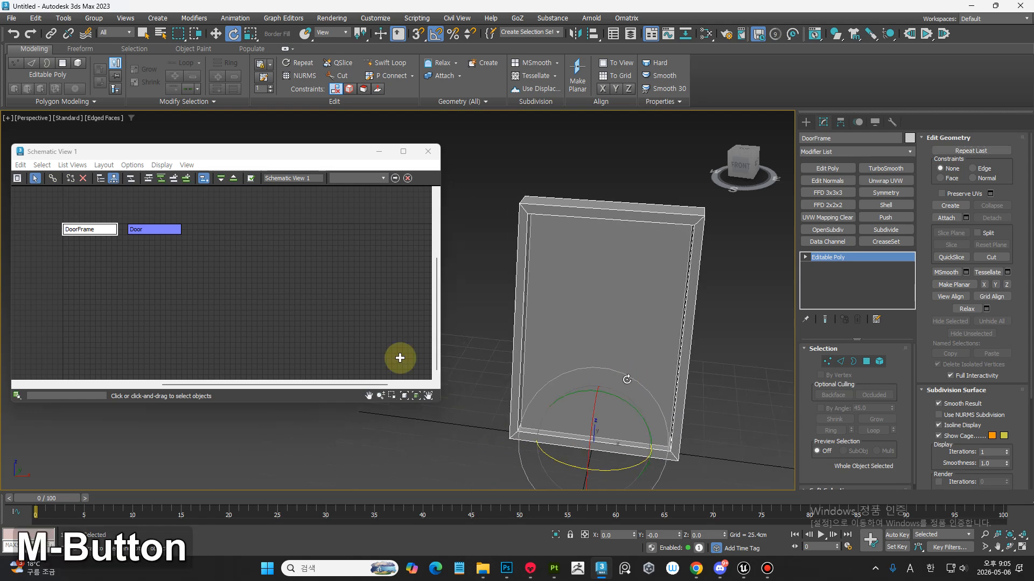
pyautogui.click(143, 228)
pyautogui.click(98, 226)
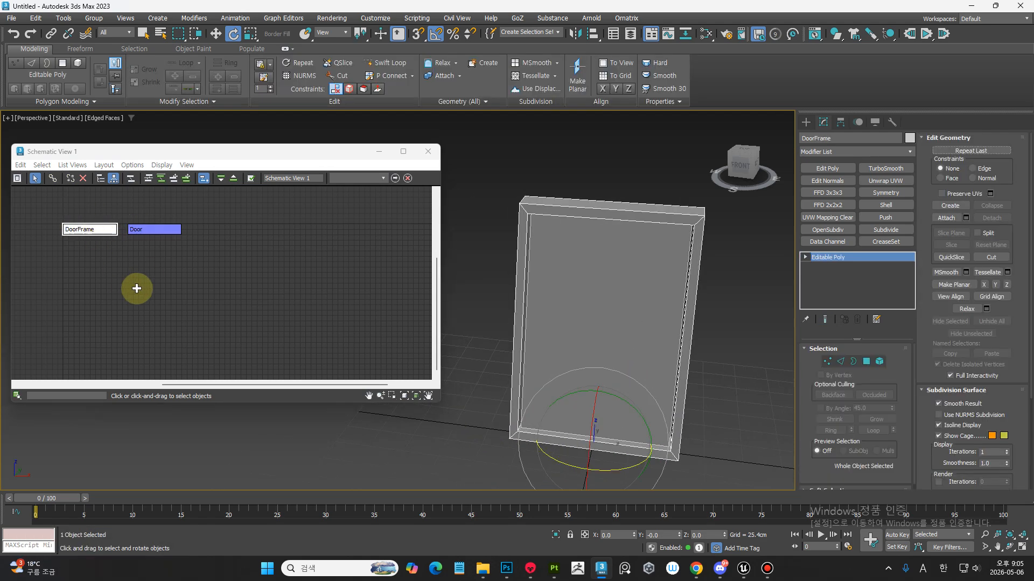
pyautogui.click(134, 281)
pyautogui.click(102, 229)
pyautogui.click(175, 230)
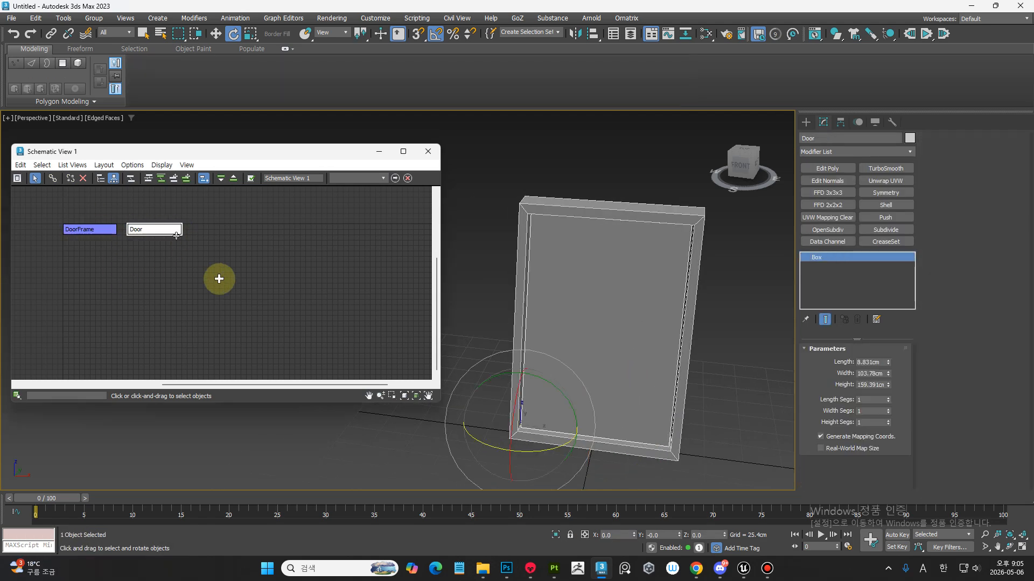
pyautogui.click(222, 280)
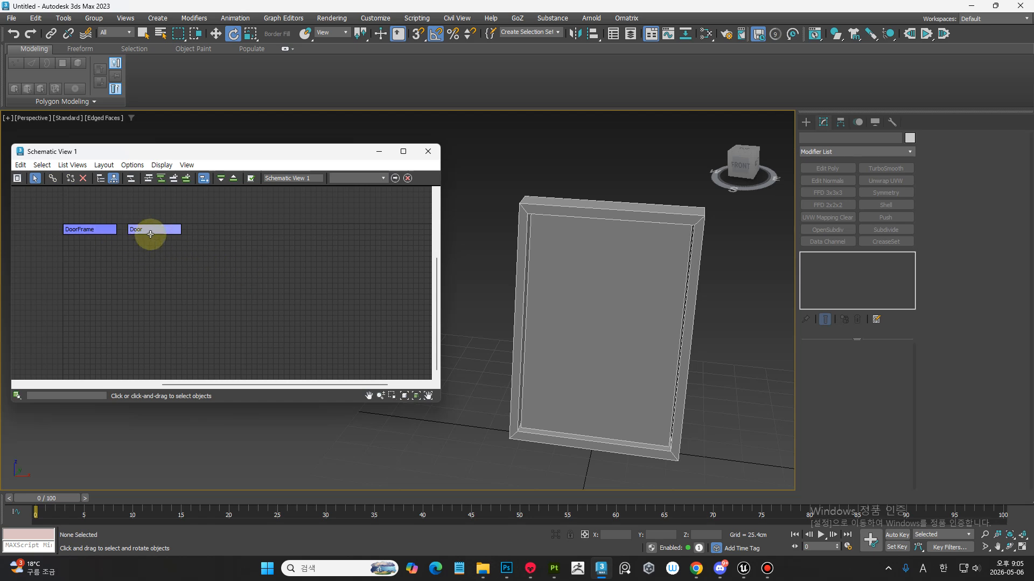
# Step: Connect the Door node to the DoorFrame node in Schematic View so that DoorFrame is the door's parent
pyautogui.click(151, 230)
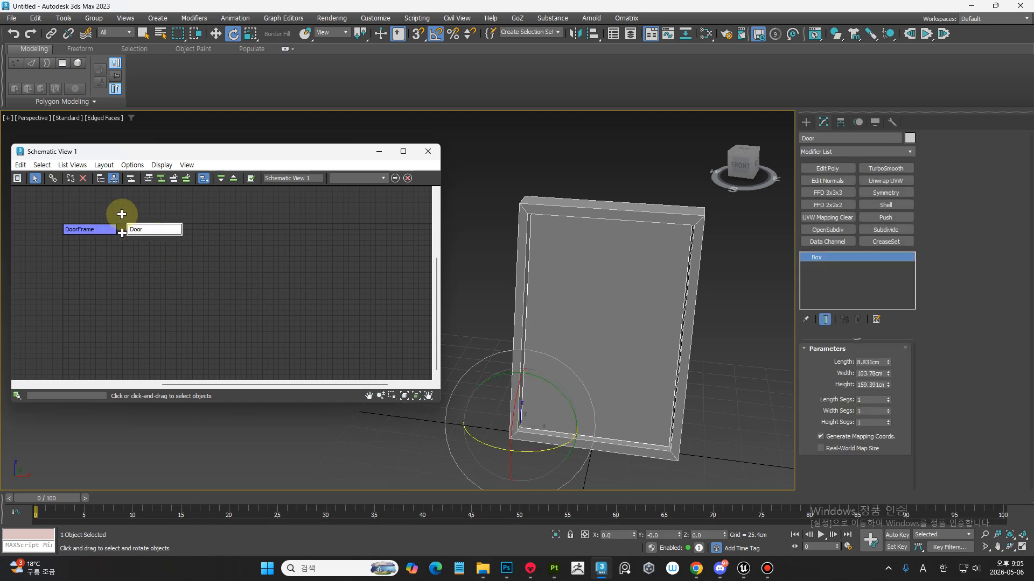
pyautogui.click(53, 179)
pyautogui.moveTo(147, 235); pyautogui.dragTo(81, 234)
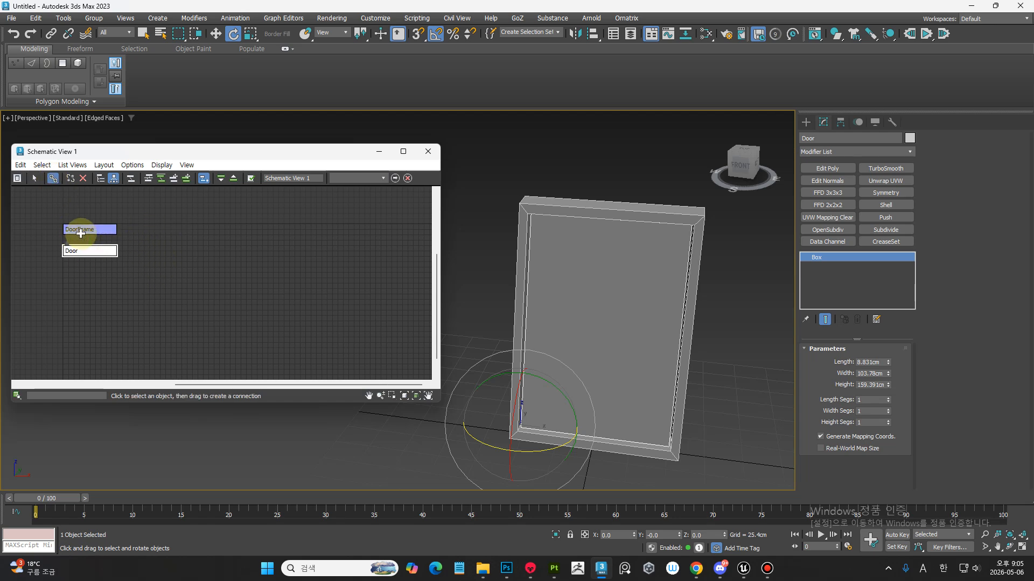
pyautogui.rightClick(176, 255)
pyautogui.click(81, 288)
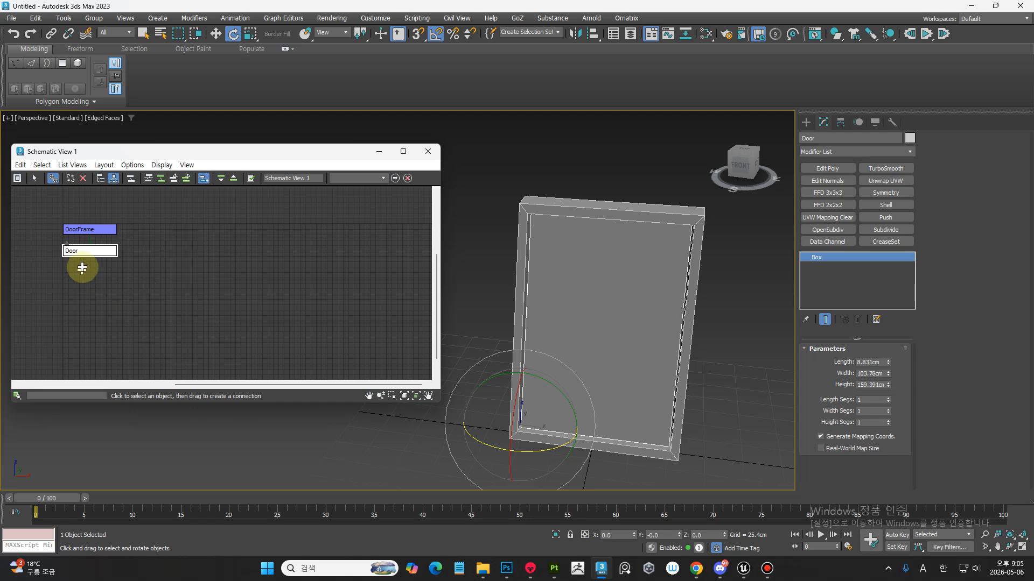
pyautogui.scroll(4, 82, 267)
pyautogui.moveTo(87, 258); pyautogui.dragTo(174, 357, button='middle')
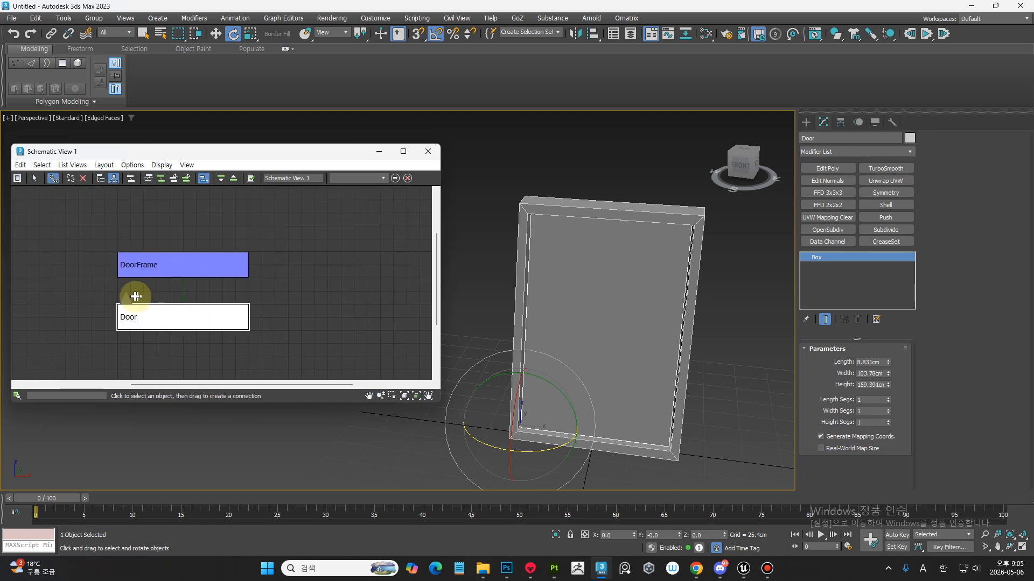
# Step: Return Schematic View to selection mode, inspect the link arrow between DoorFrame and Door, and clear the selection
pyautogui.click(34, 178)
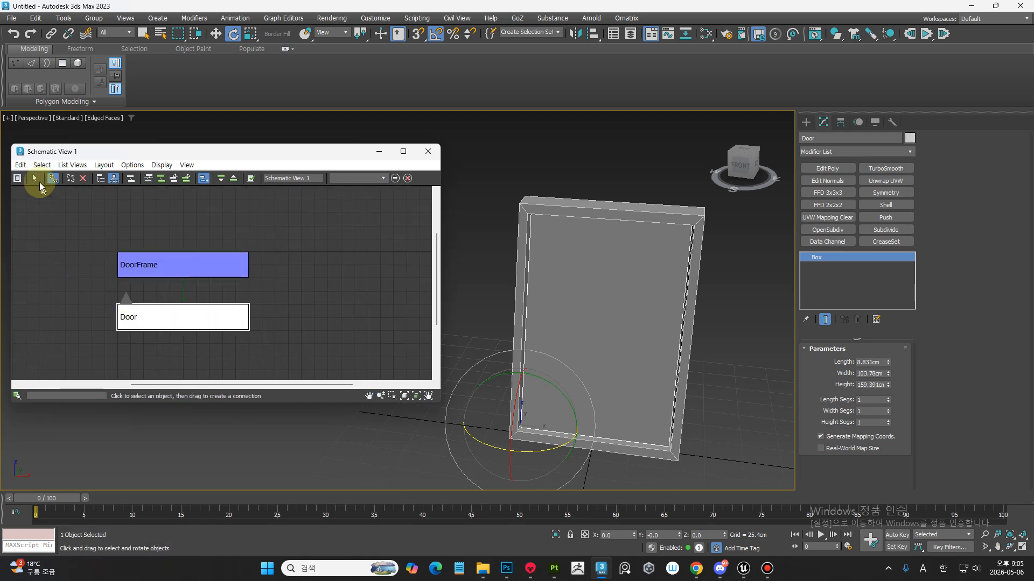
pyautogui.click(125, 296)
pyautogui.click(137, 285)
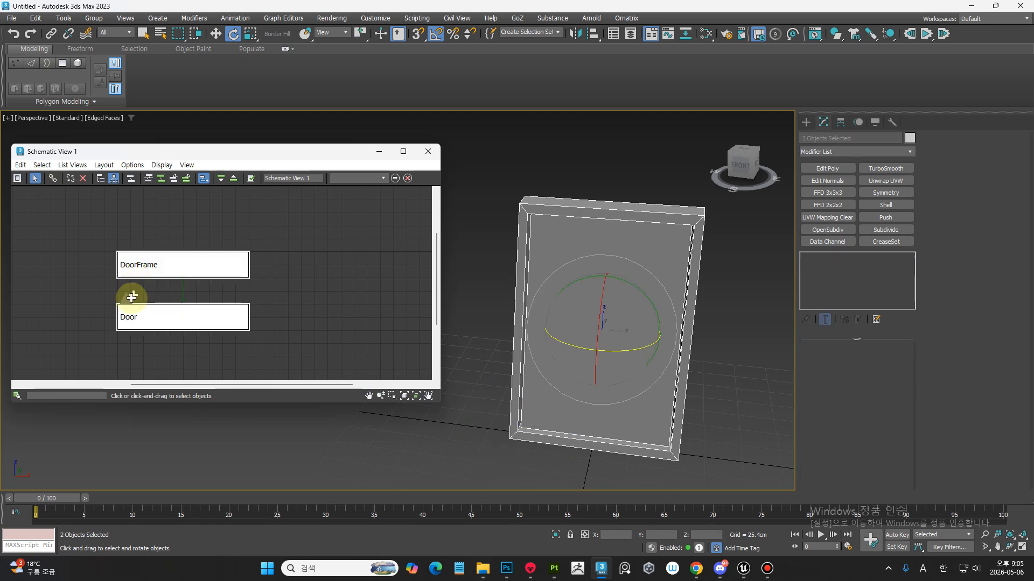
pyautogui.click(127, 299)
pyautogui.click(137, 285)
pyautogui.click(313, 324)
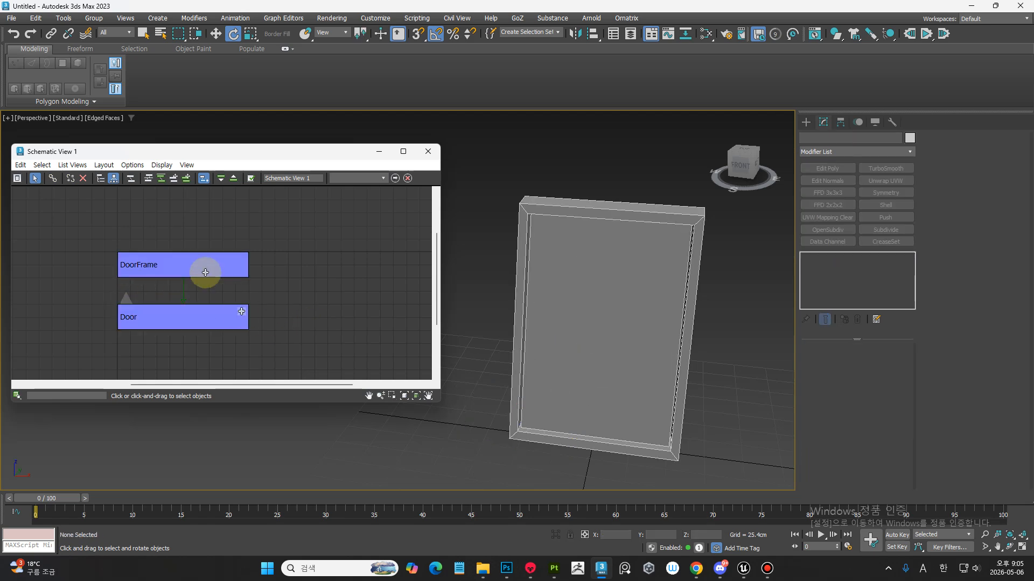
# Step: Examine the parent and child nodes by alternately selecting DoorFrame and Door in the linked schematic, and deselect everything
pyautogui.click(205, 272)
pyautogui.click(205, 313)
pyautogui.click(205, 278)
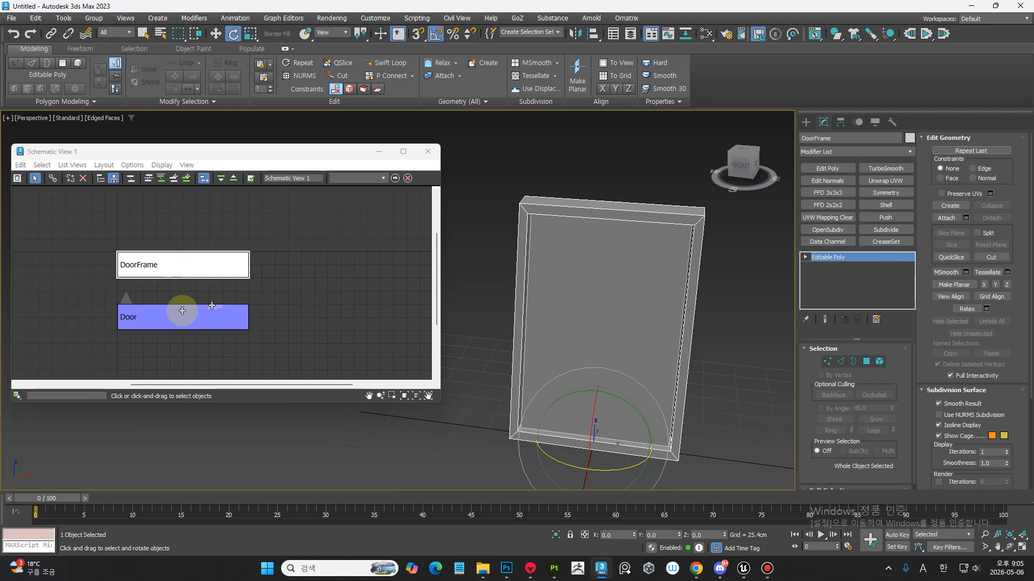
pyautogui.click(194, 315)
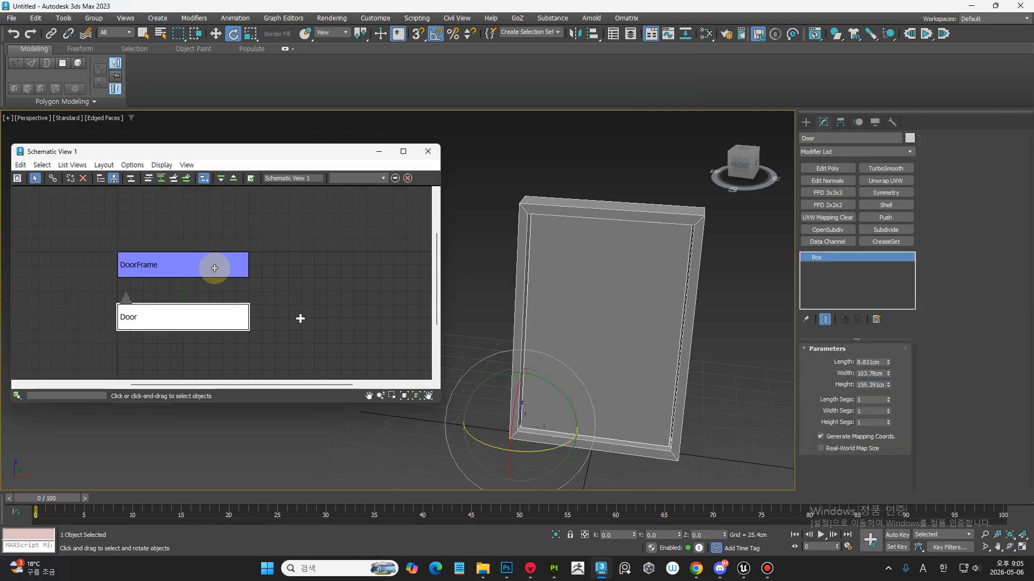
pyautogui.click(213, 267)
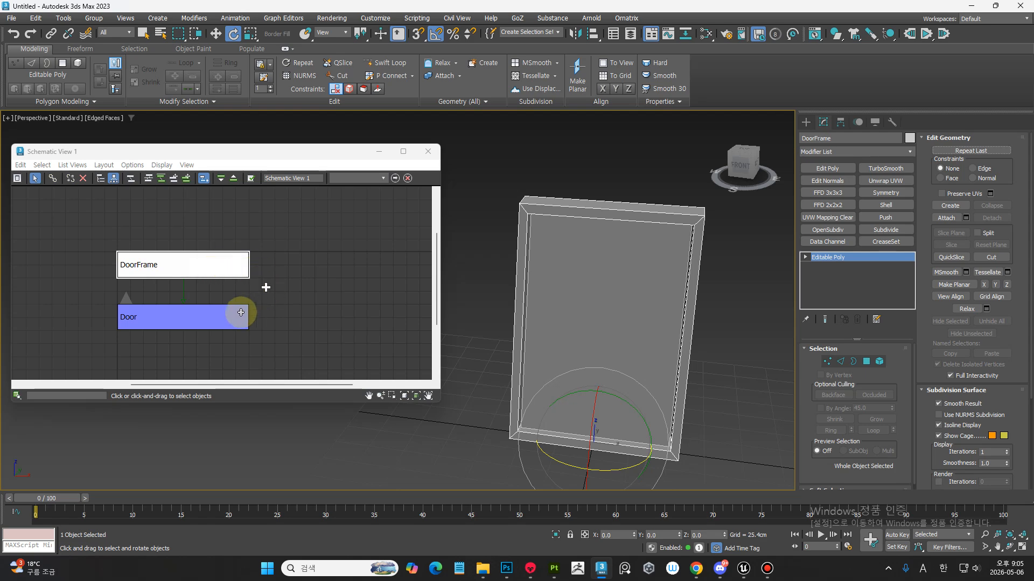
pyautogui.click(217, 316)
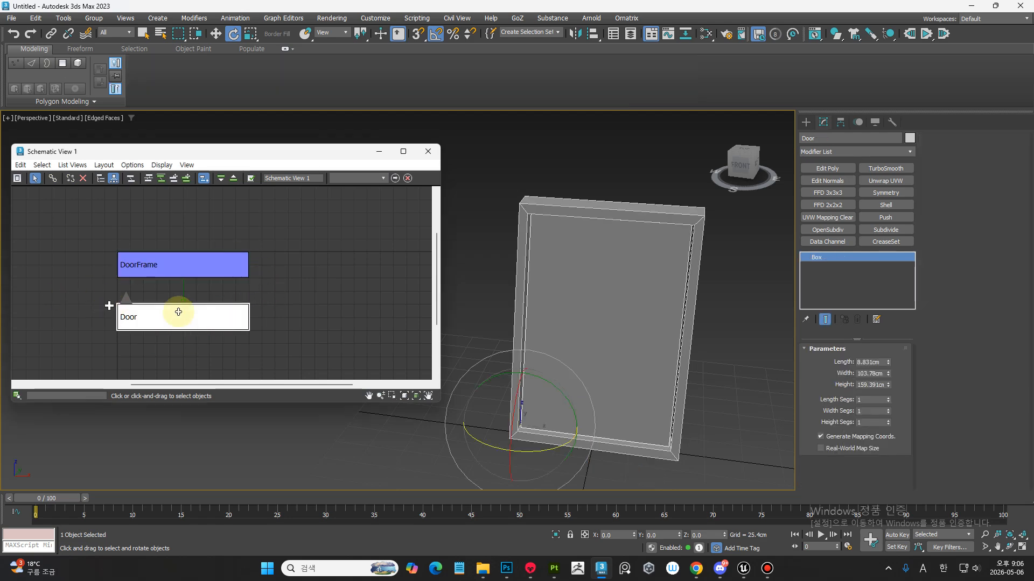
pyautogui.click(230, 264)
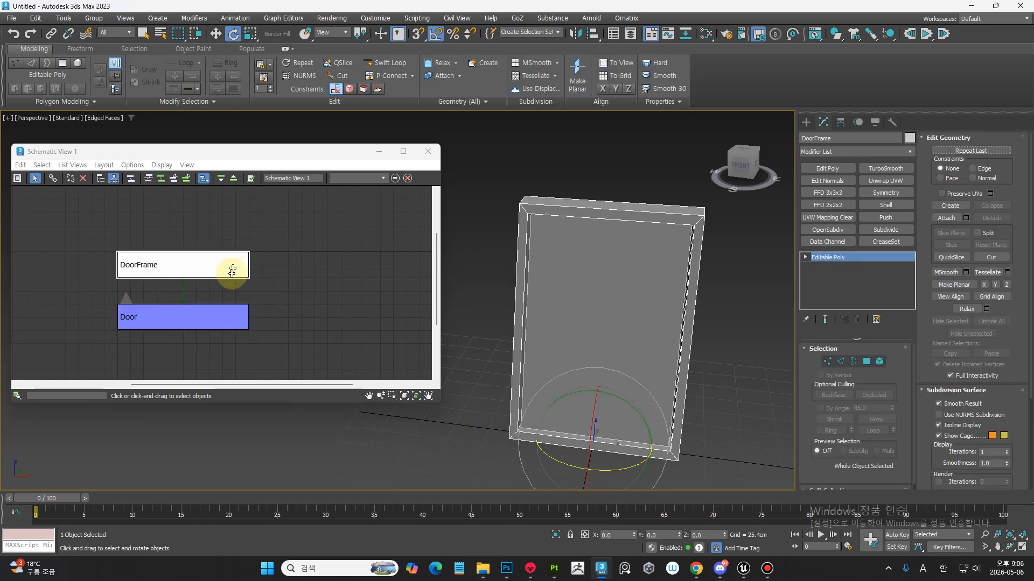
pyautogui.click(219, 312)
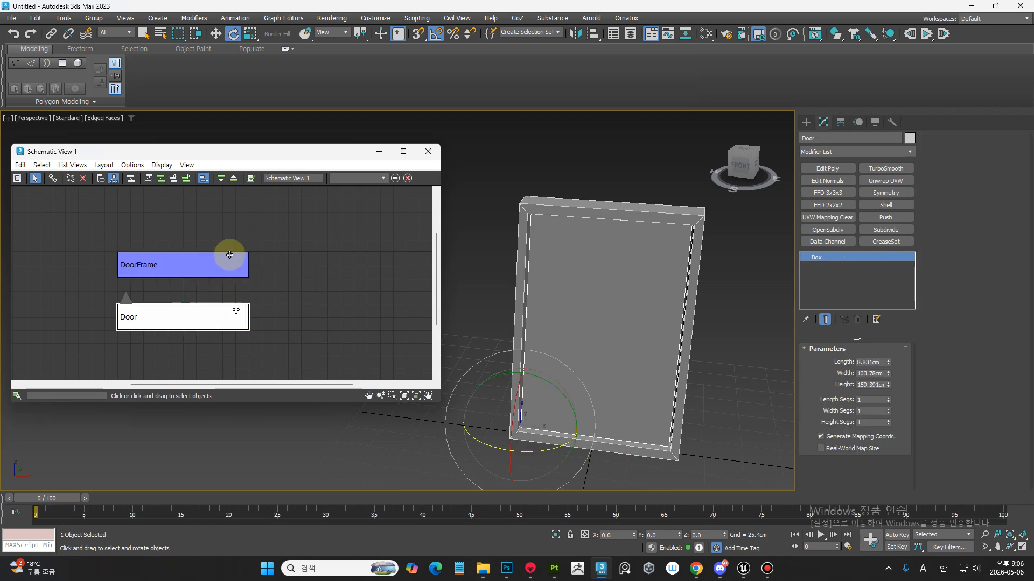
pyautogui.moveTo(289, 333); pyautogui.dragTo(257, 310, button='middle')
pyautogui.click(257, 310)
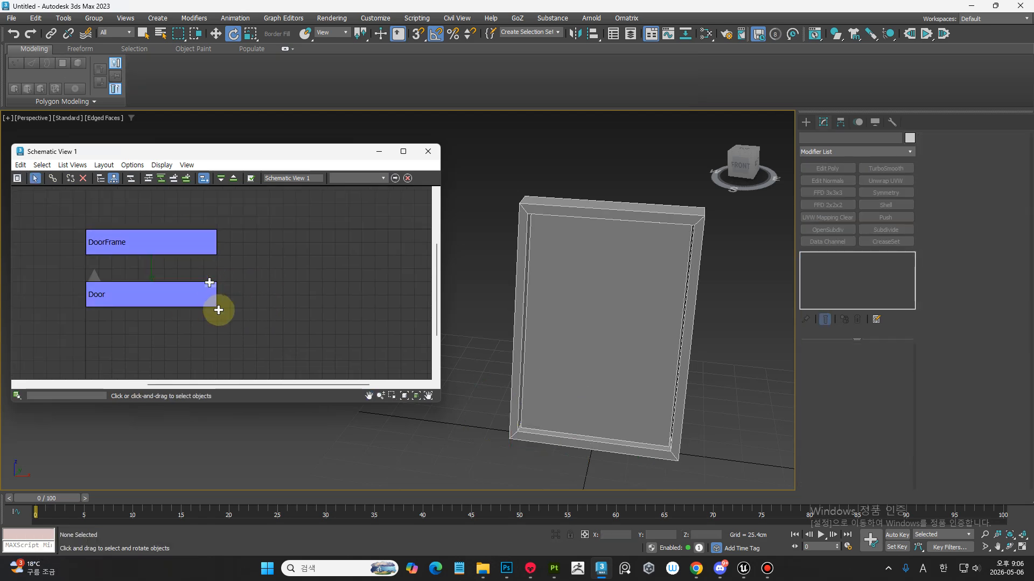
# Step: Open the Scene Explorer alongside Schematic View, sort it by hierarchy, and expand DoorFrame to show its child Door
pyautogui.moveTo(189, 155); pyautogui.dragTo(377, 146)
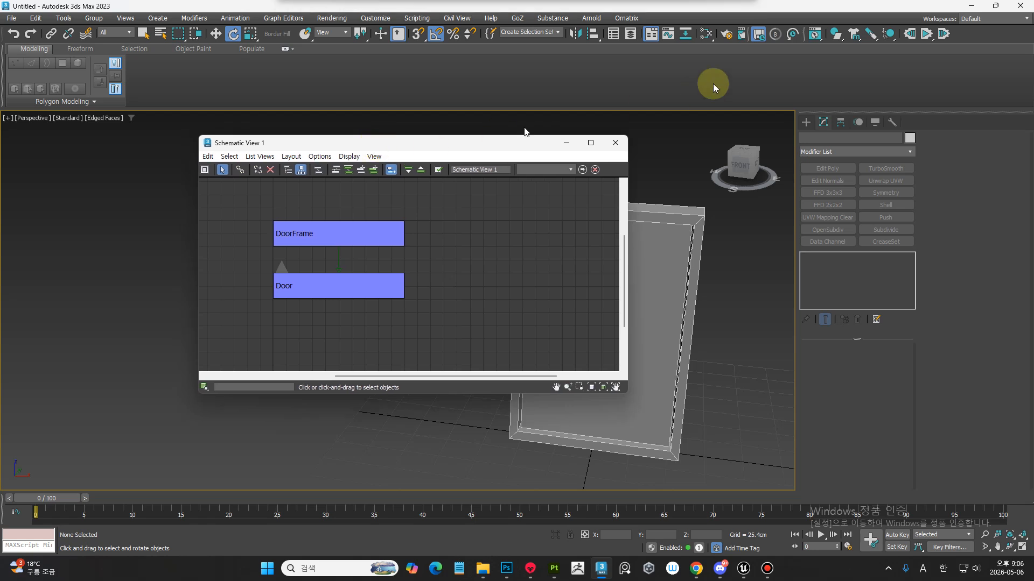
pyautogui.click(617, 34)
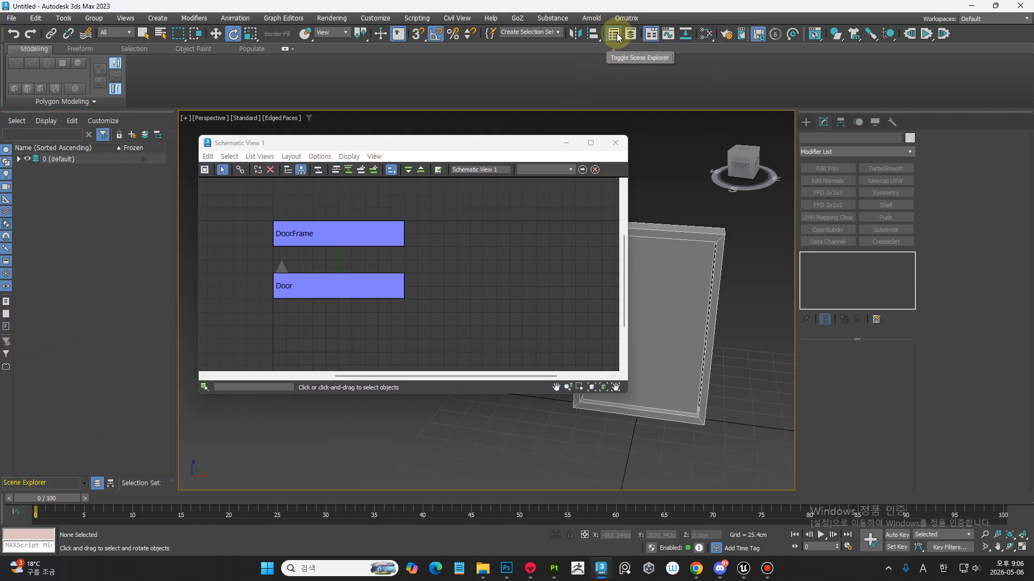
pyautogui.click(18, 159)
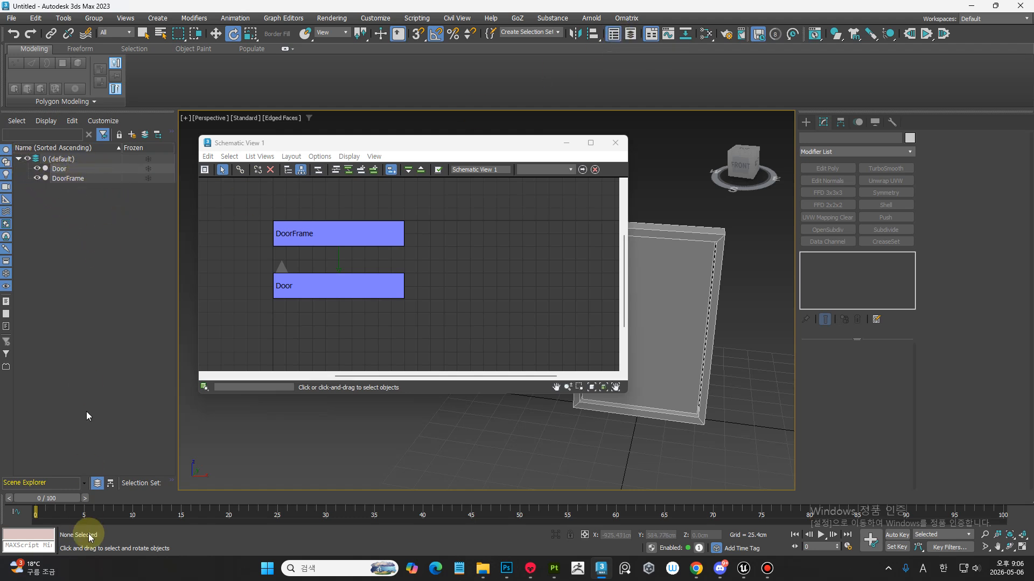
pyautogui.click(110, 485)
pyautogui.click(19, 159)
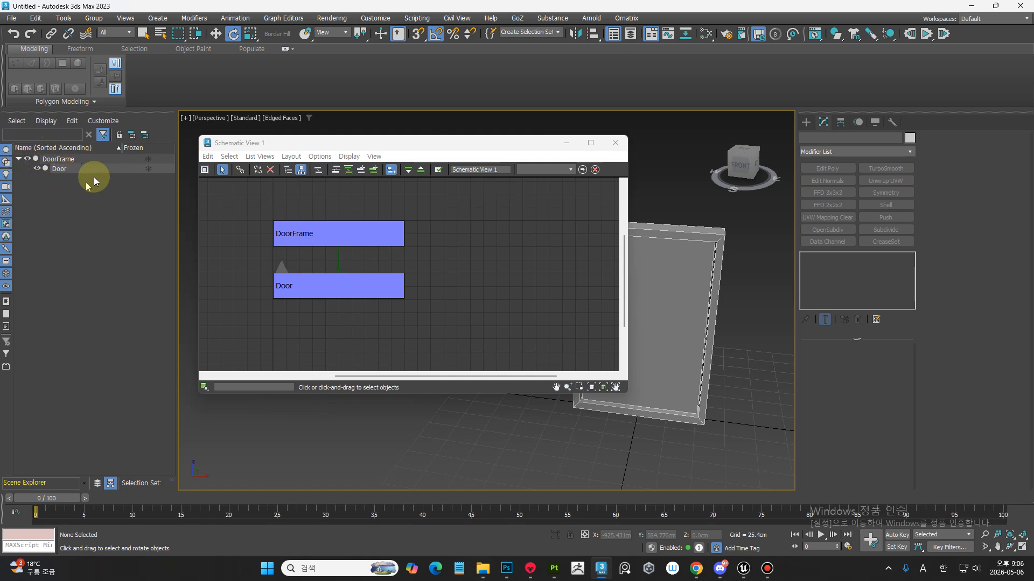
# Step: Switch to File Explorer, expand and collapse the 260312_SFsoldier folder to compare its nesting with the hierarchy, and minimize the window
pyautogui.click(483, 569)
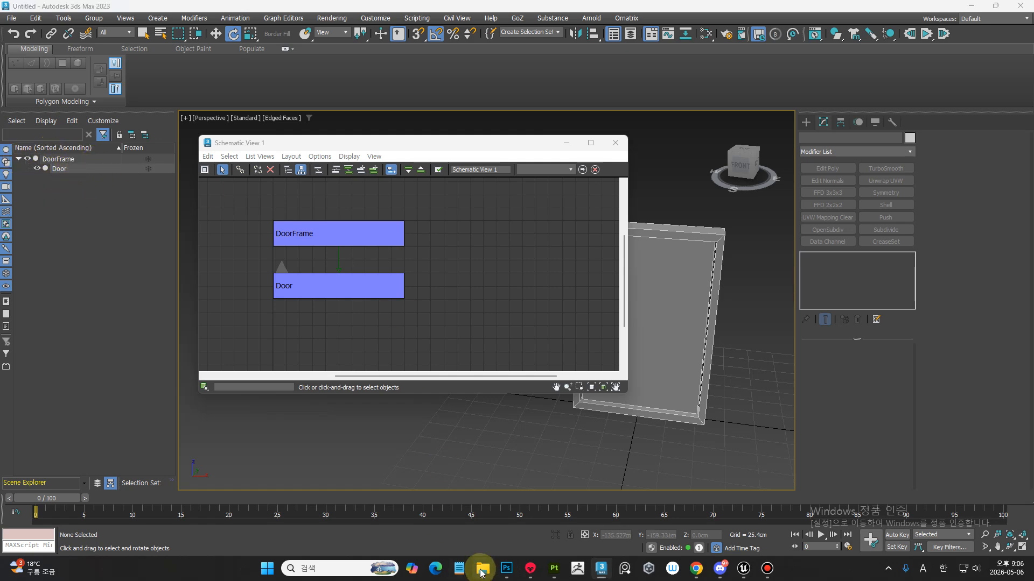
pyautogui.click(196, 303)
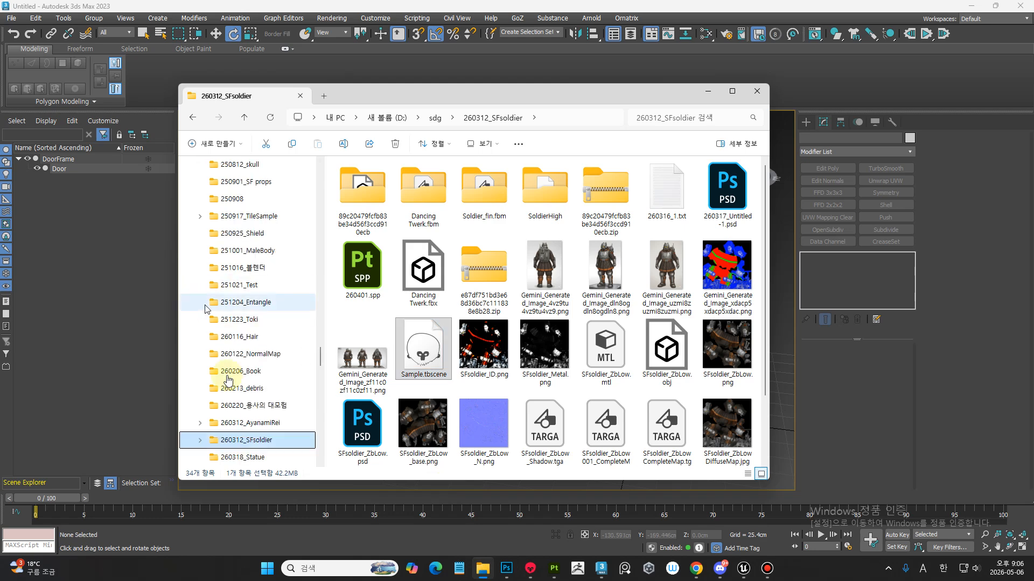
pyautogui.click(200, 441)
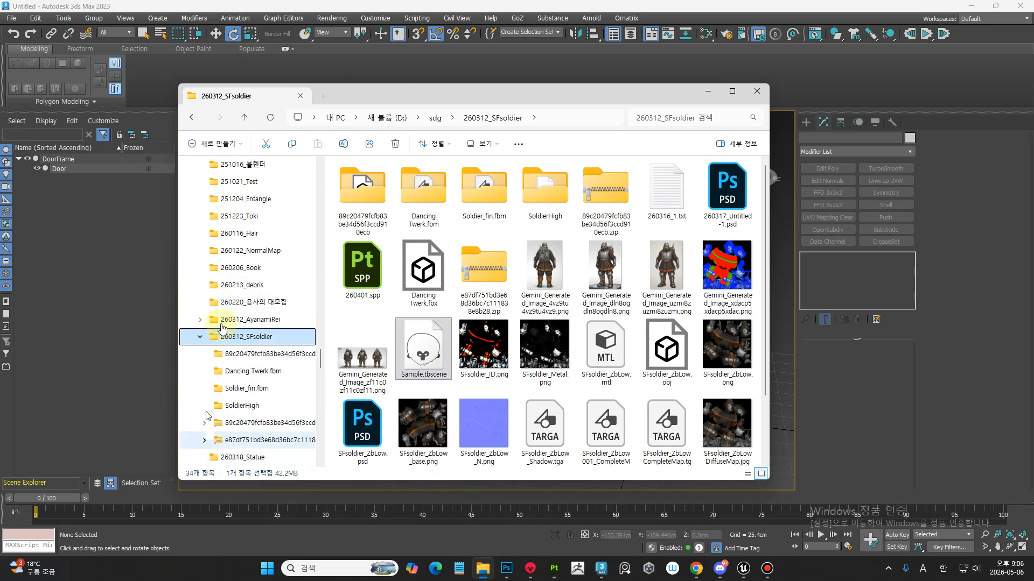
pyautogui.click(200, 336)
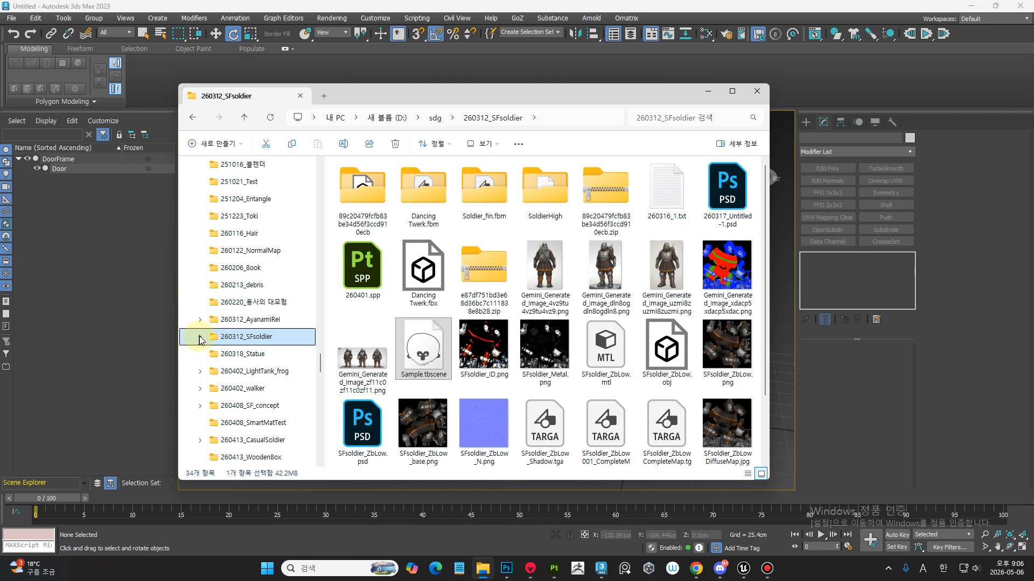
pyautogui.click(199, 337)
pyautogui.click(707, 94)
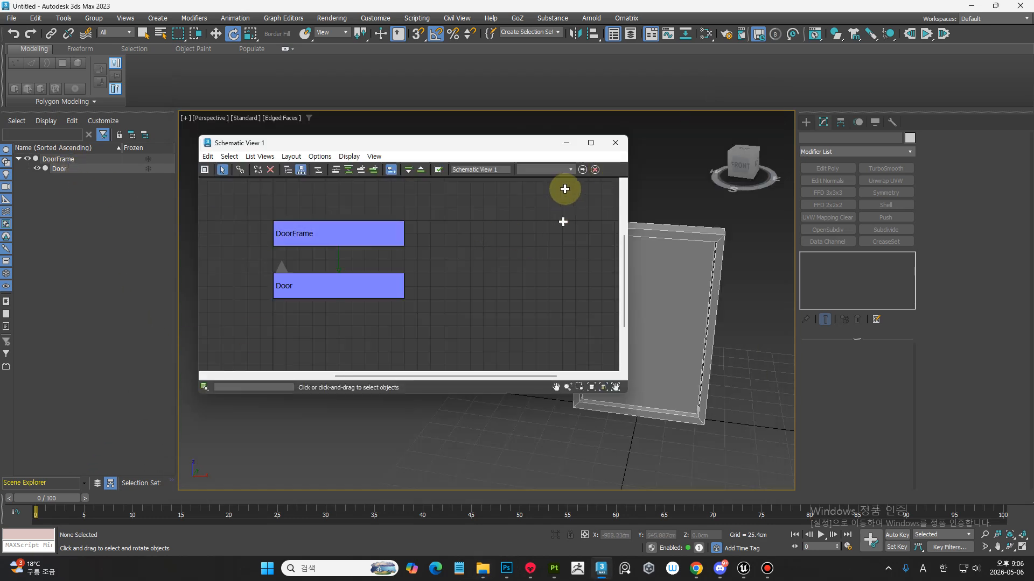
# Step: Select DoorFrame, minimize Schematic View, and rotate the frame about its vertical axis to test the link with the door
pyautogui.click(357, 243)
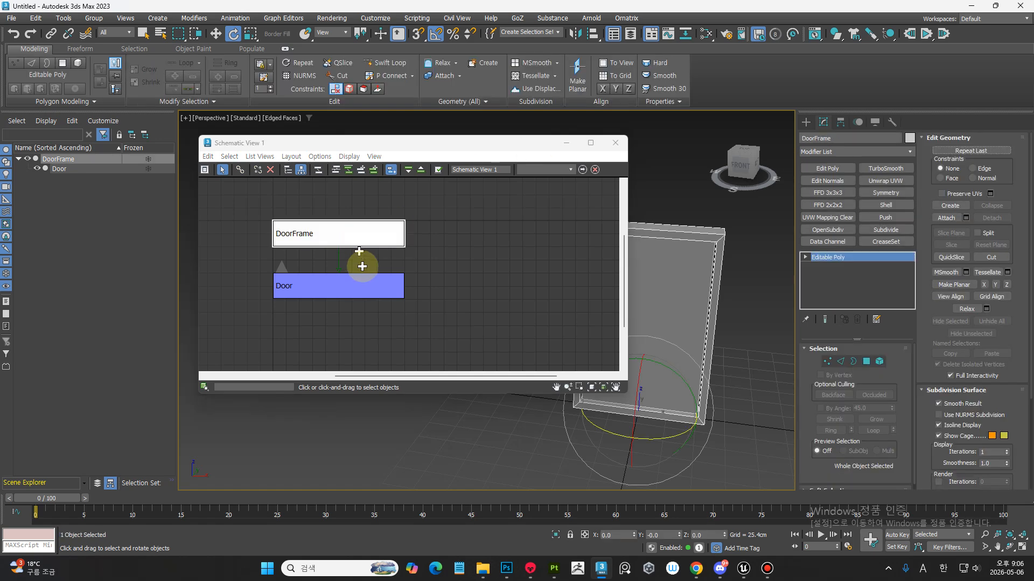
pyautogui.click(570, 145)
pyautogui.moveTo(566, 357); pyautogui.dragTo(523, 399, button='middle')
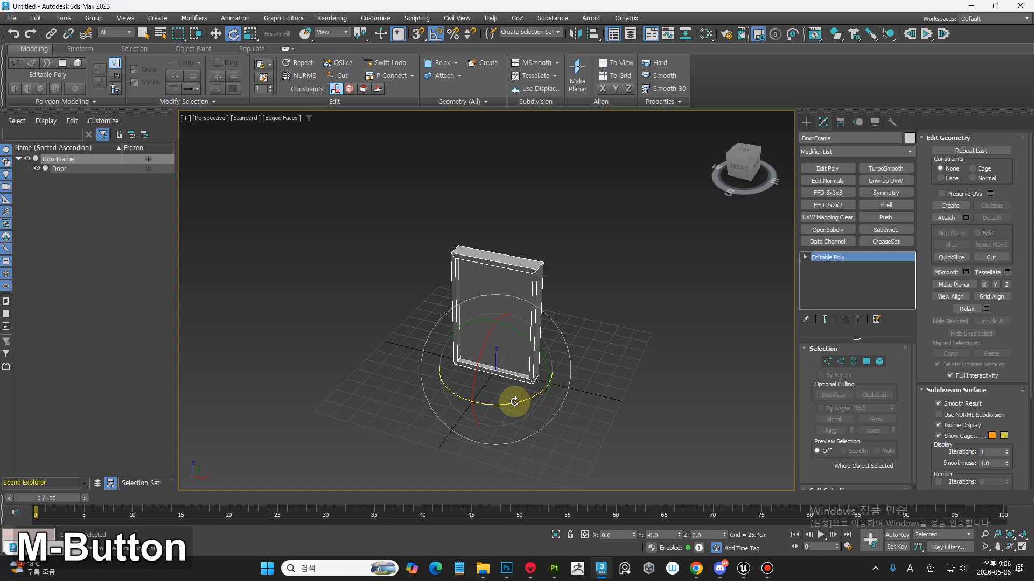
pyautogui.moveTo(512, 402); pyautogui.dragTo(547, 408)
# Step: Move the linked door frame across the ground plane to about X -213 cm, Y 225 cm
pyautogui.press('w')
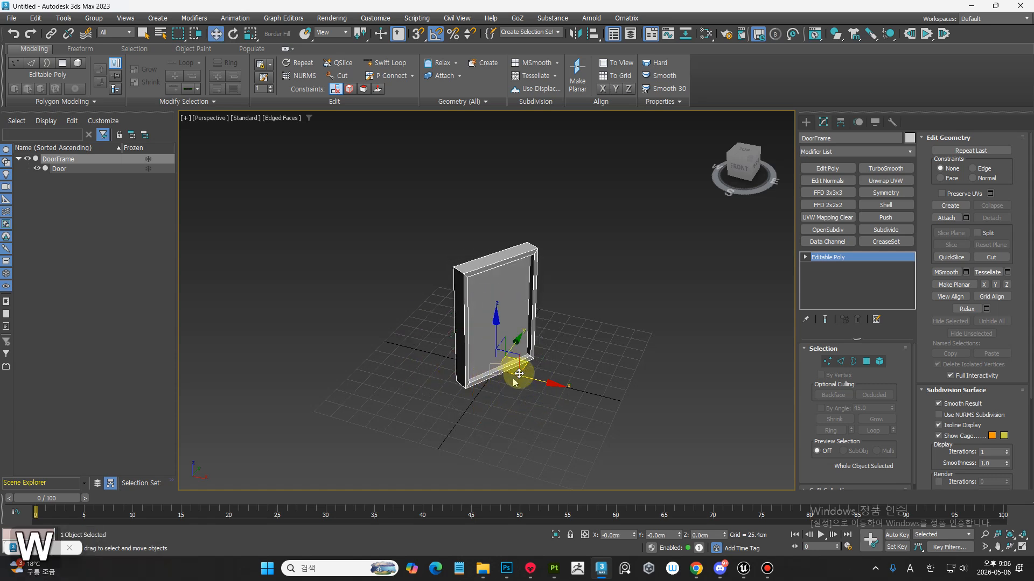
pyautogui.moveTo(526, 362); pyautogui.dragTo(454, 260)
pyautogui.moveTo(471, 333); pyautogui.dragTo(501, 362, button='middle')
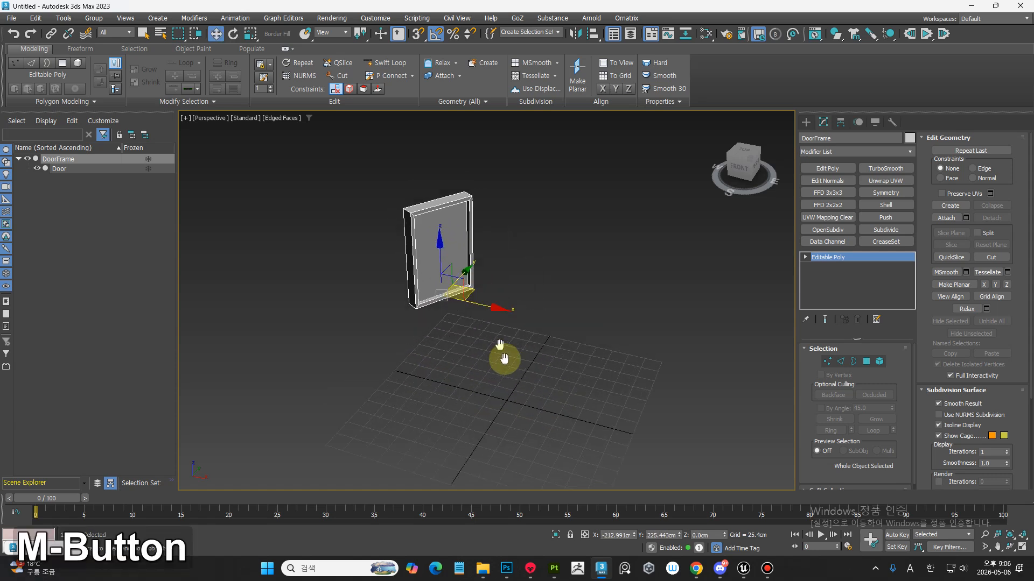
# Step: Select the Door in the Scene Explorer and rotate it open to about Z 20 degrees
pyautogui.click(59, 169)
pyautogui.press('e')
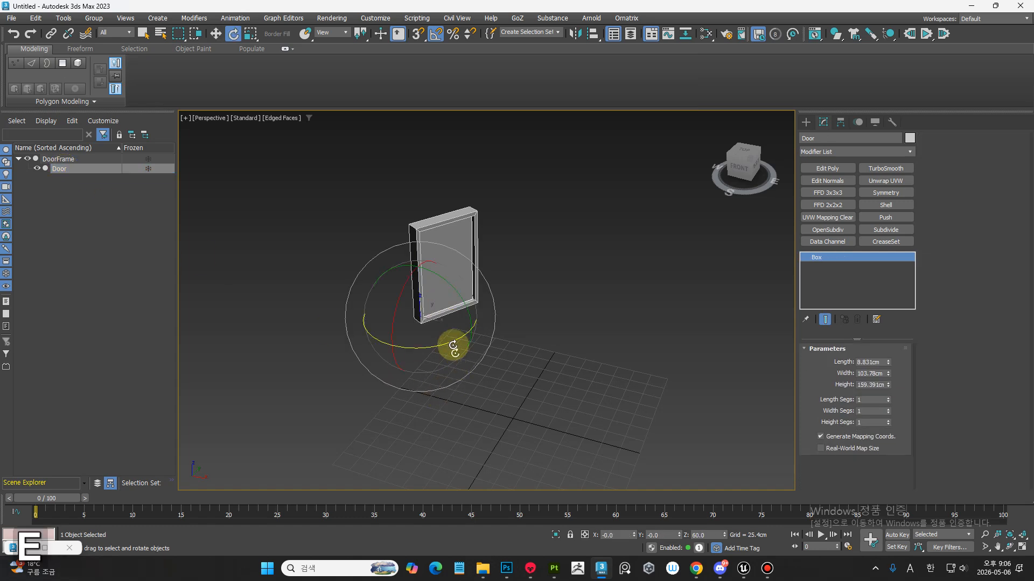
pyautogui.moveTo(453, 341); pyautogui.dragTo(498, 373)
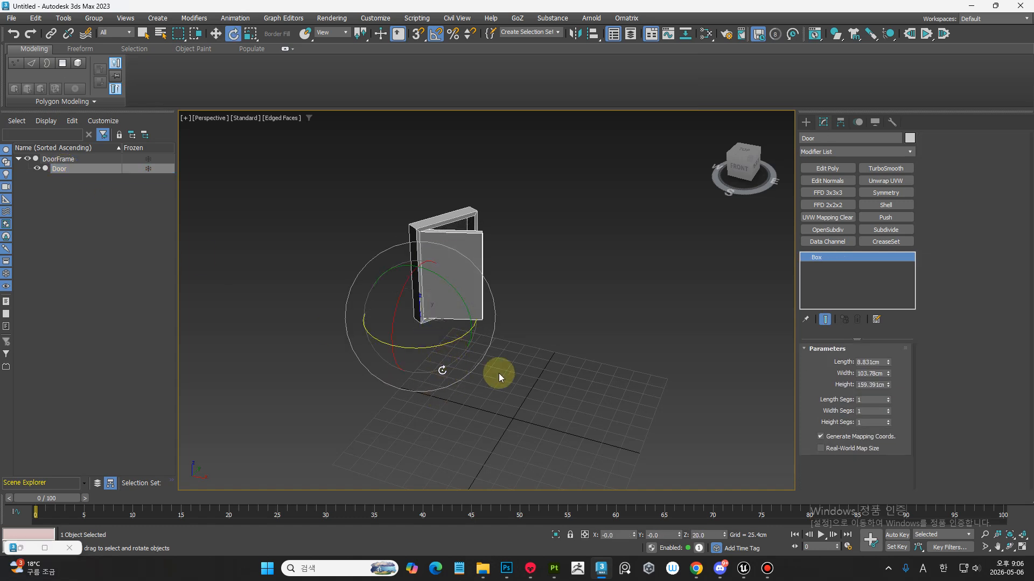
# Step: Select DoorFrame and rotate it about its vertical axis to about Z 35 degrees with the door open
pyautogui.click(53, 173)
pyautogui.click(70, 160)
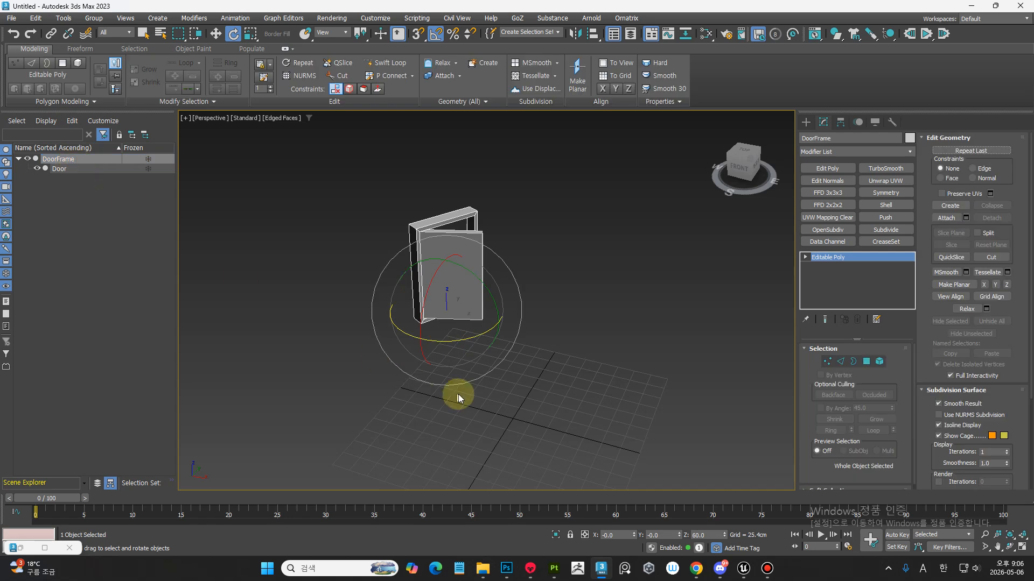
pyautogui.moveTo(452, 342); pyautogui.dragTo(538, 357)
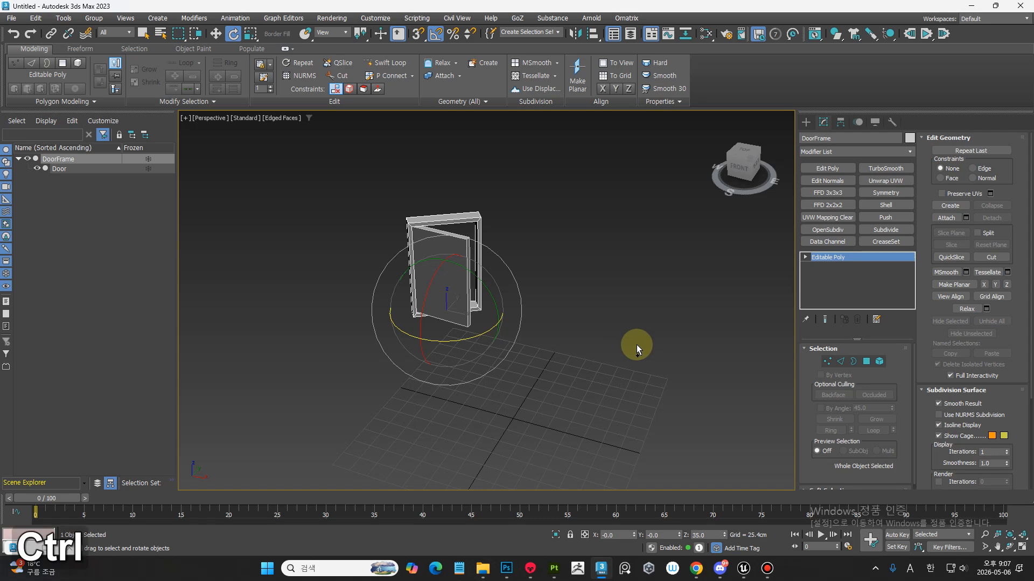
# Step: Undo the test rotations and moves of the door and frame, and sort the Scene Explorer by layer
pyautogui.hotkey('ctrl', 'z')
pyautogui.hotkey('ctrl', 'z')
pyautogui.hotkey('ctrl', 'z')
pyautogui.hotkey('ctrl', 'z')
pyautogui.hotkey('ctrl', 'z')
pyautogui.hotkey('ctrl', 'z')
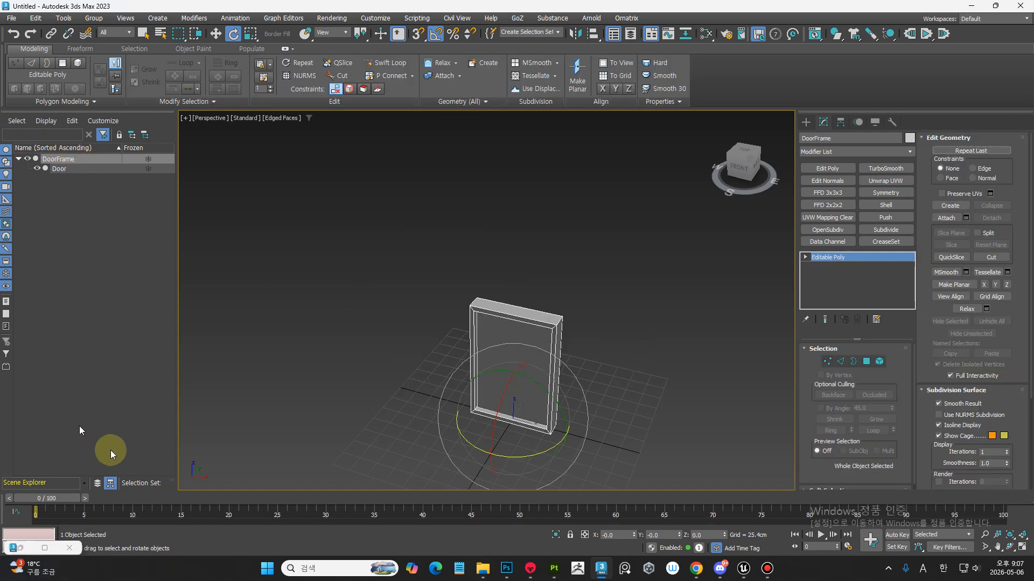
pyautogui.click(98, 483)
# Step: Select the Door, enable Set Key mode, and set a key for it at frame 0
pyautogui.moveTo(526, 371); pyautogui.dragTo(579, 331, button='middle')
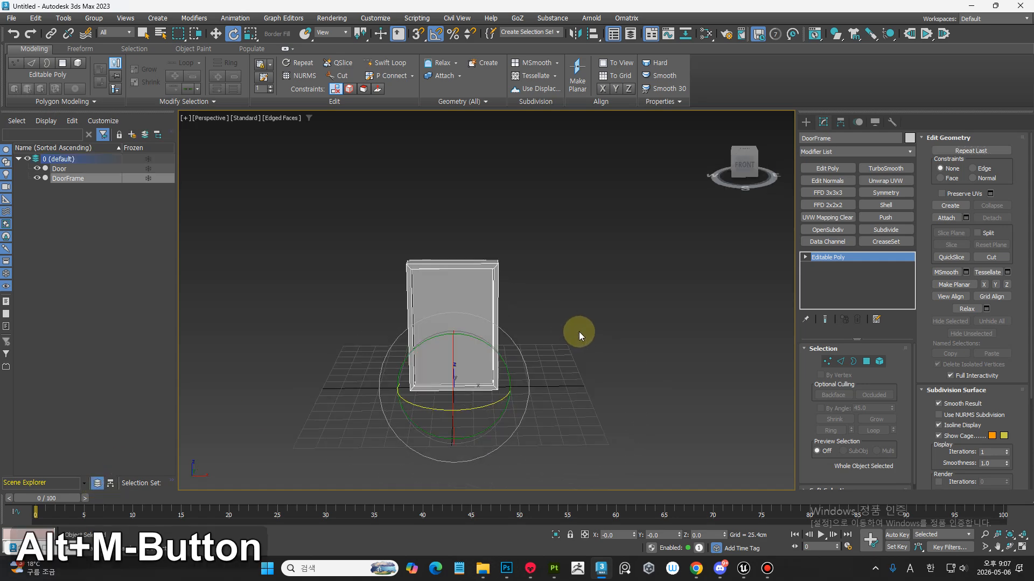
pyautogui.click(579, 332)
pyautogui.keyDown('ctrl'); pyautogui.keyDown('alt'); pyautogui.moveTo(512, 369); pyautogui.dragTo(481, 349, button='middle'); pyautogui.keyUp('alt'); pyautogui.keyUp('ctrl')
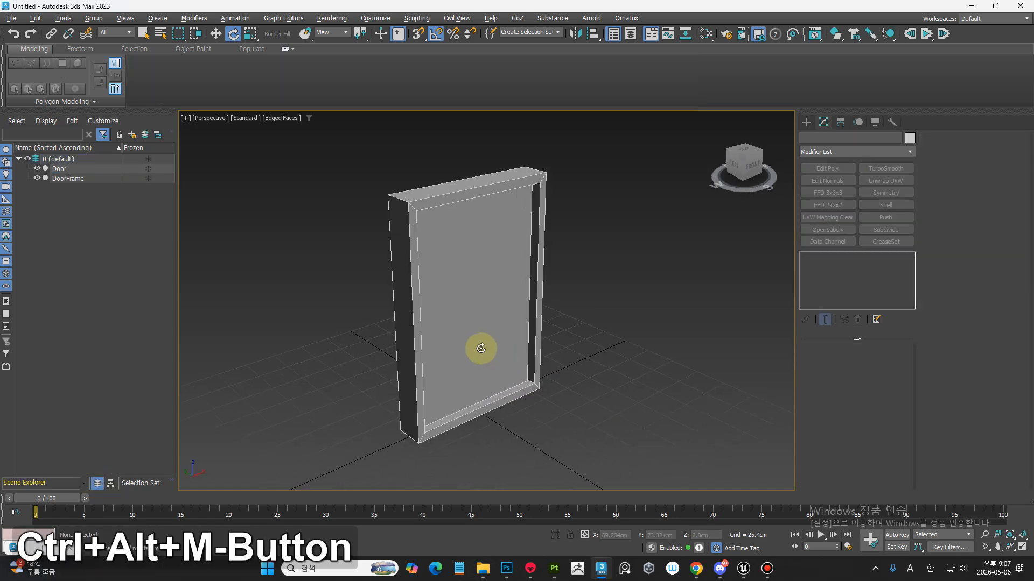
pyautogui.click(480, 348)
pyautogui.moveTo(541, 385); pyautogui.dragTo(565, 419, button='middle')
pyautogui.click(483, 397)
pyautogui.click(487, 316)
pyautogui.moveTo(492, 335); pyautogui.dragTo(455, 436, button='middle')
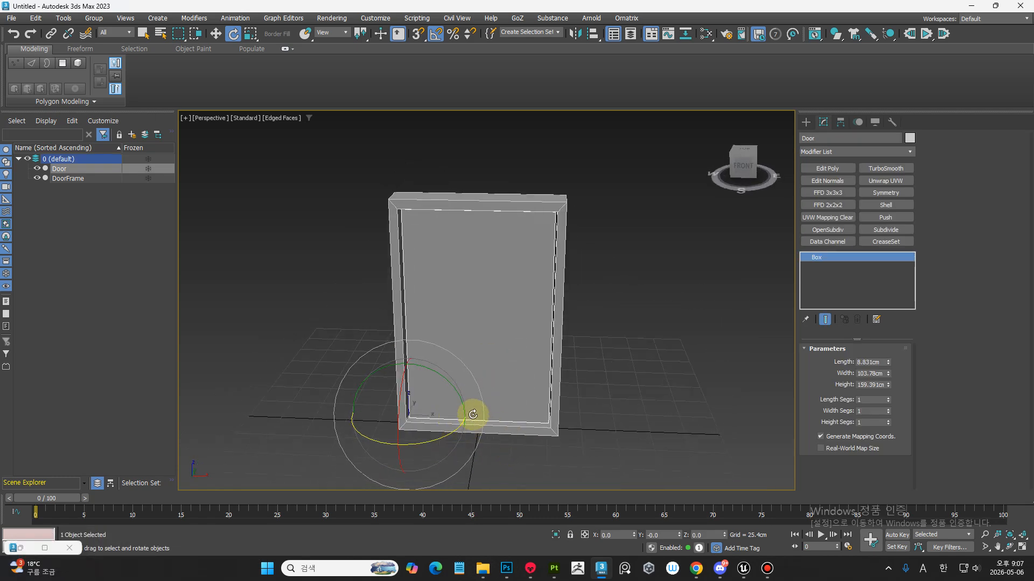
pyautogui.click(895, 547)
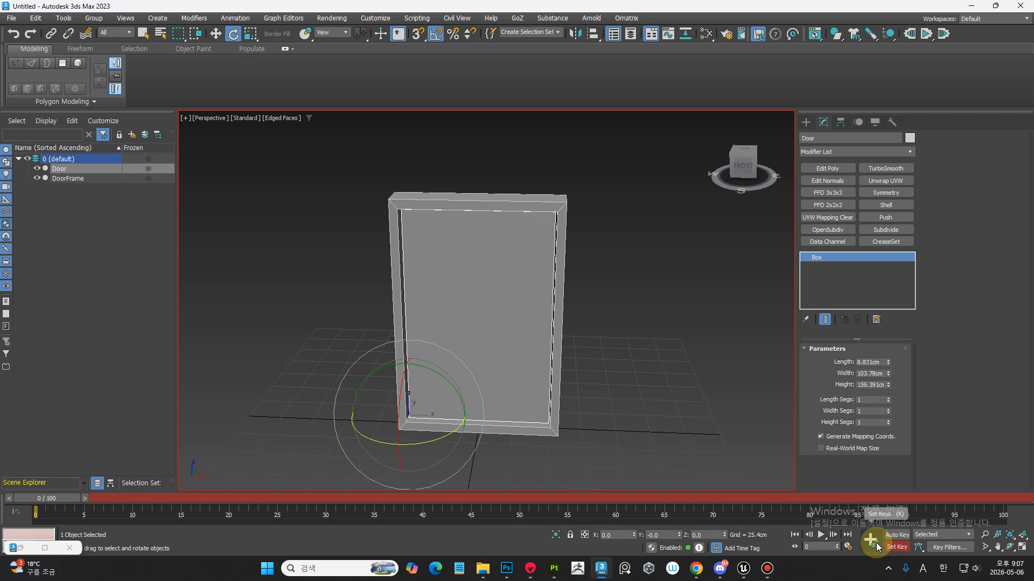
pyautogui.click(877, 547)
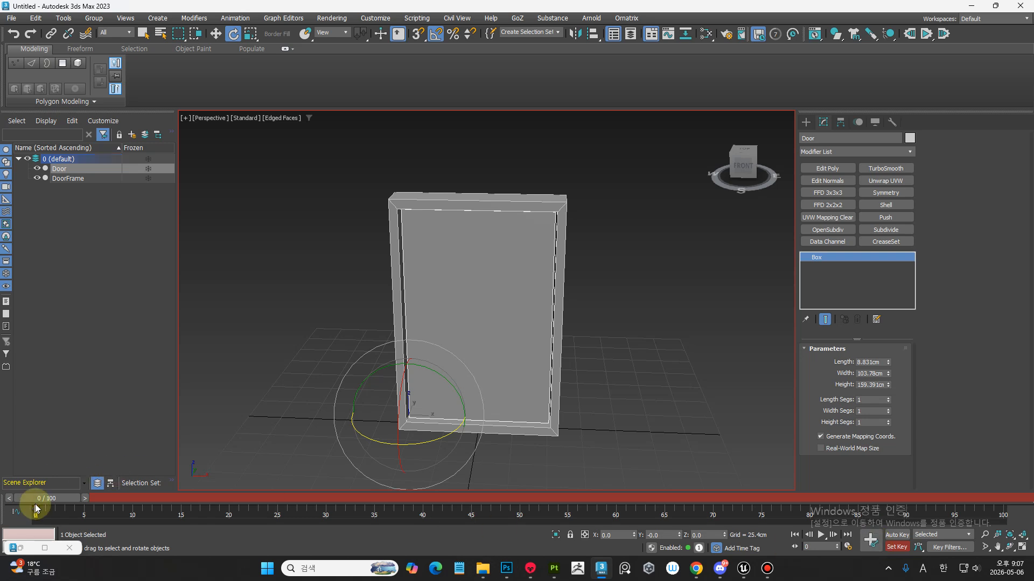
# Step: Rotate the Door open to Z -80 degrees at frame 5 without setting a key, and scrub back to frame 0
pyautogui.keyDown('alt'); pyautogui.moveTo(531, 436); pyautogui.dragTo(161, 478, button='middle'); pyautogui.keyUp('alt')
pyautogui.moveTo(75, 496); pyautogui.dragTo(121, 497)
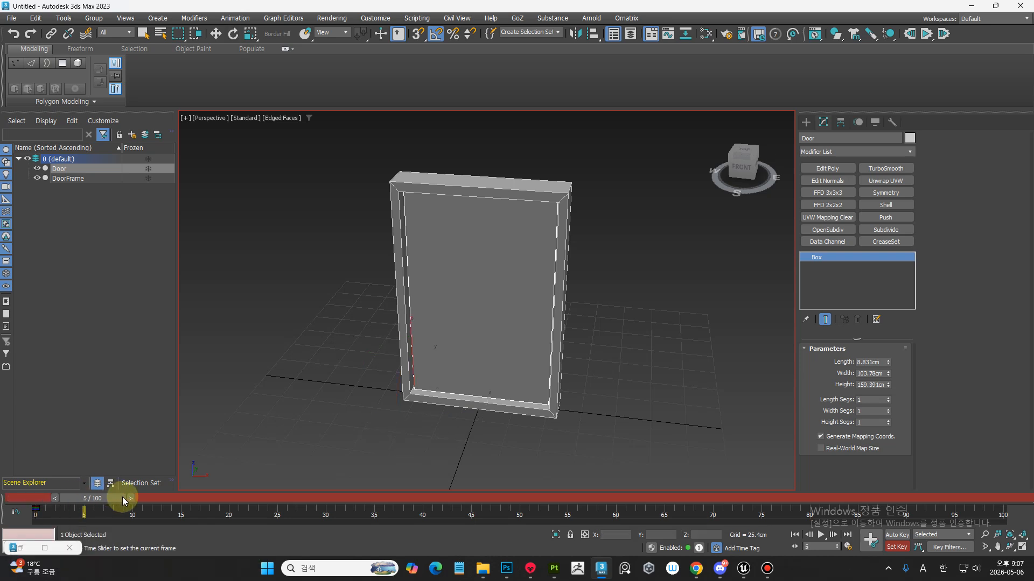
pyautogui.moveTo(450, 415); pyautogui.dragTo(408, 429)
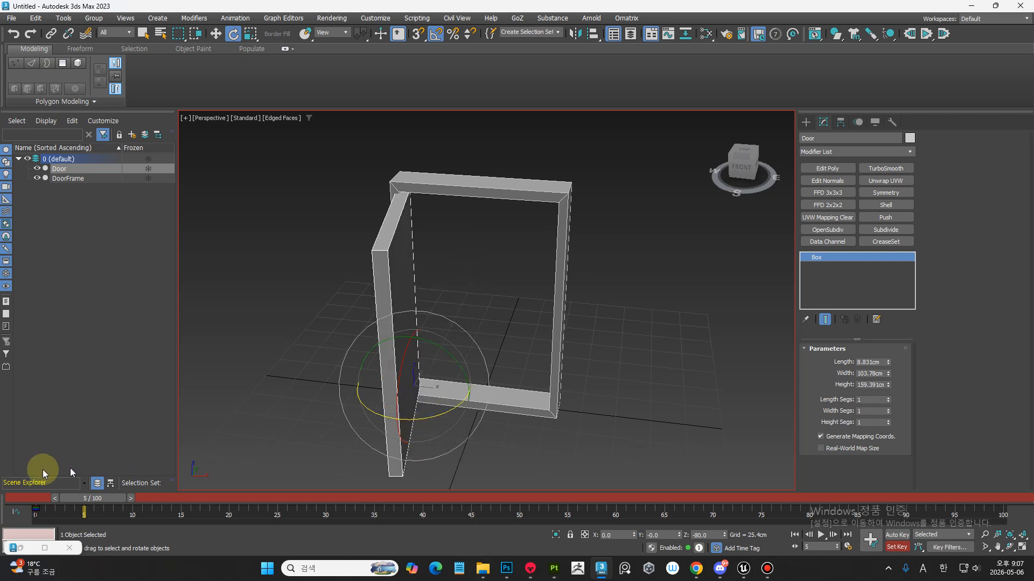
pyautogui.press('q')
pyautogui.moveTo(104, 499); pyautogui.dragTo(55, 493)
pyautogui.press('e')
pyautogui.press('q')
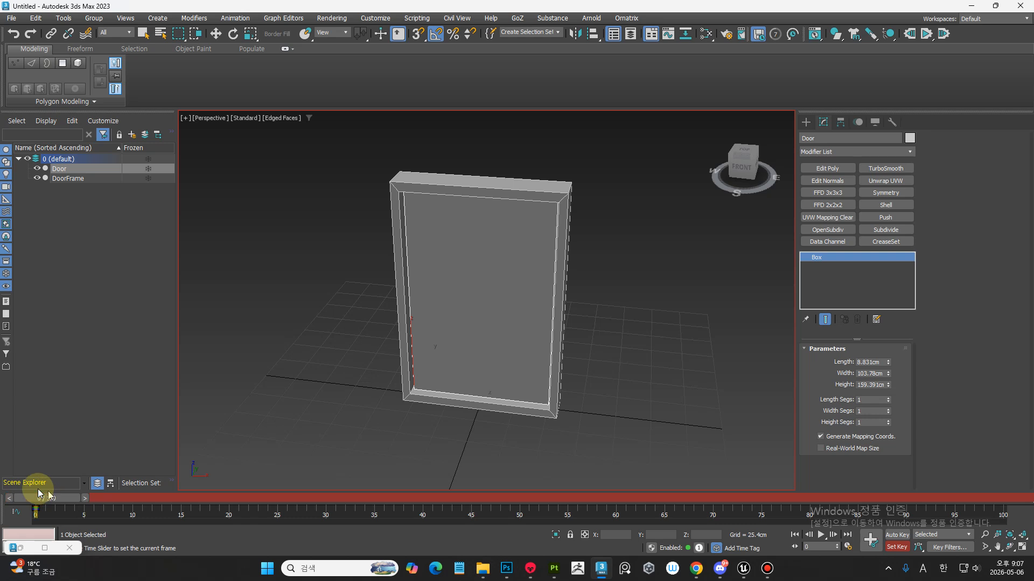
# Step: Rotate the Door open to Z -80 degrees at frame 15, set a key there, and scrub back to frame 0
pyautogui.press('e')
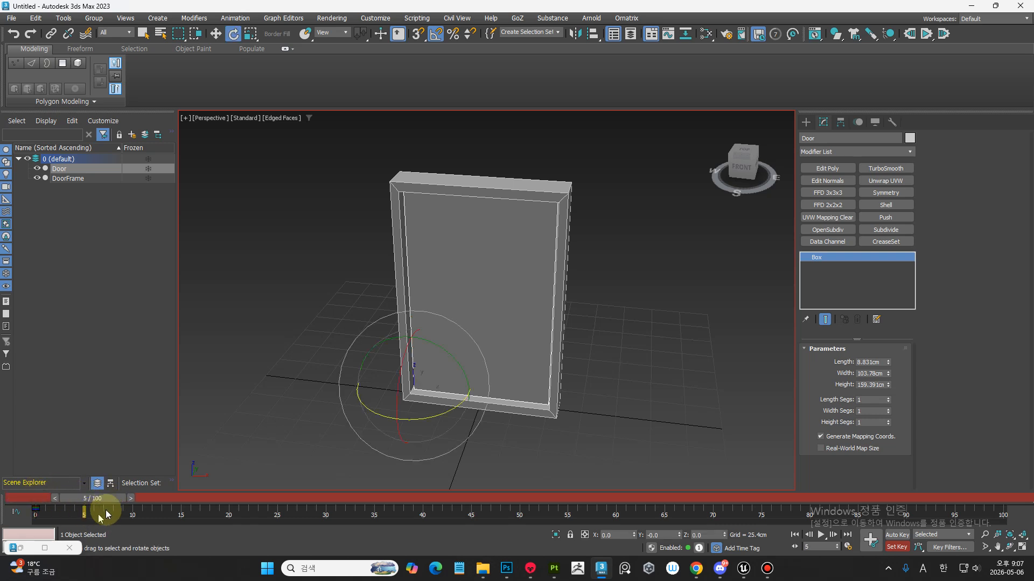
pyautogui.press('q')
pyautogui.moveTo(110, 498); pyautogui.dragTo(207, 503)
pyautogui.press('e')
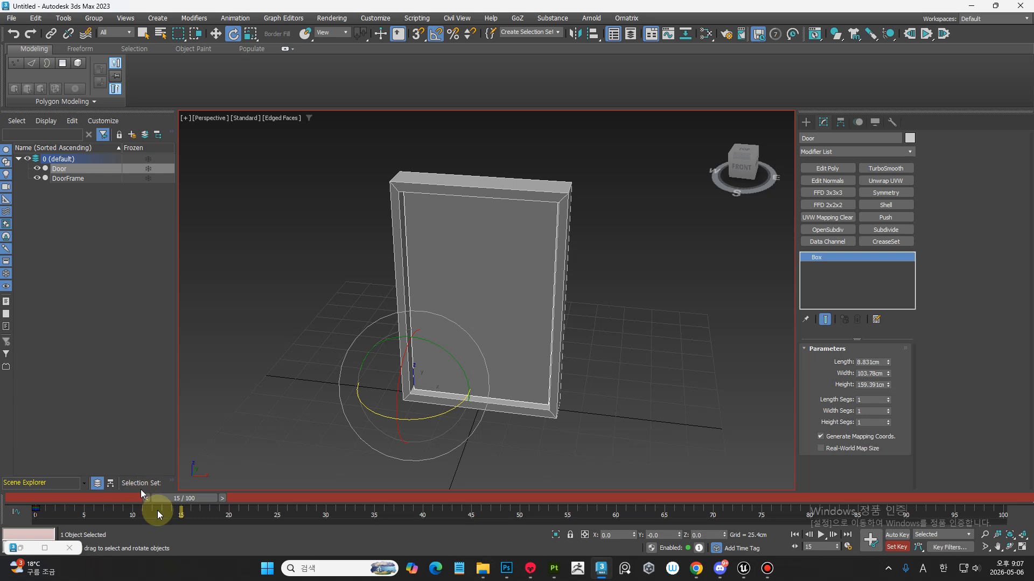
pyautogui.moveTo(461, 399); pyautogui.dragTo(427, 427)
pyautogui.click(845, 547)
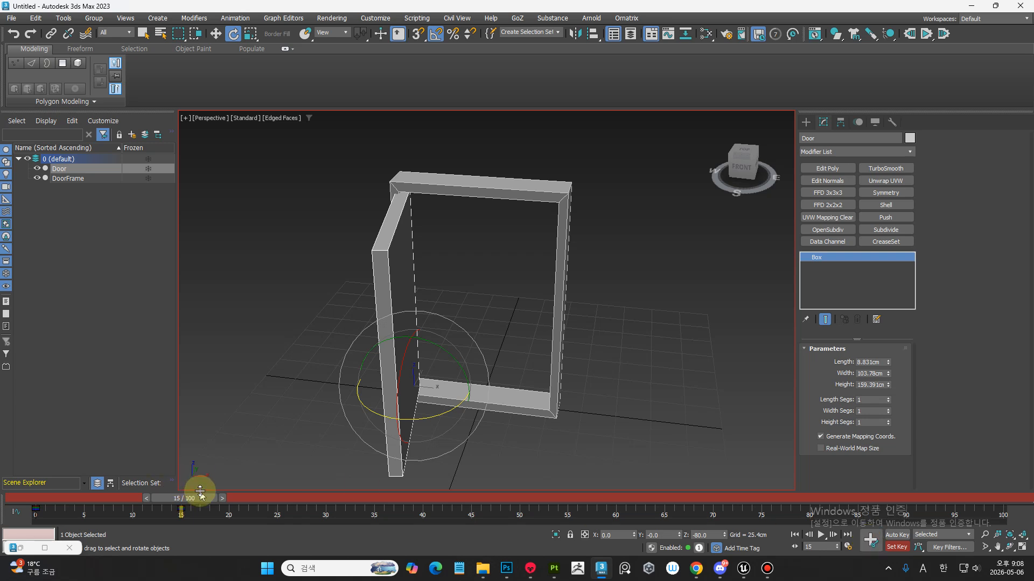
pyautogui.moveTo(200, 491)
pyautogui.mouseDown()
pyautogui.moveTo(134, 498)
pyautogui.moveTo(66, 487)
pyautogui.moveTo(205, 484)
pyautogui.mouseUp()
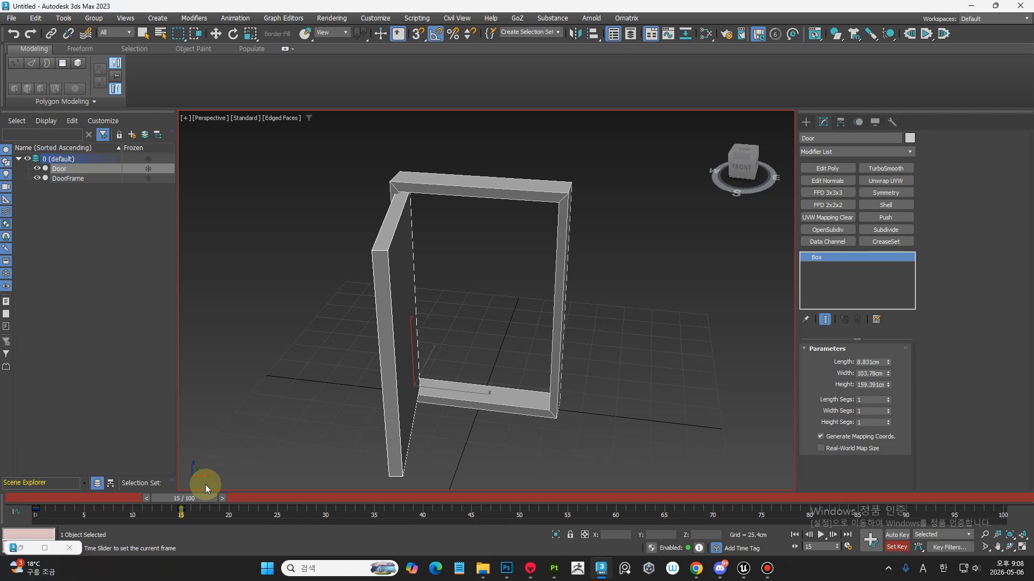
pyautogui.press('e')
pyautogui.moveTo(480, 422); pyautogui.dragTo(586, 418, button='middle')
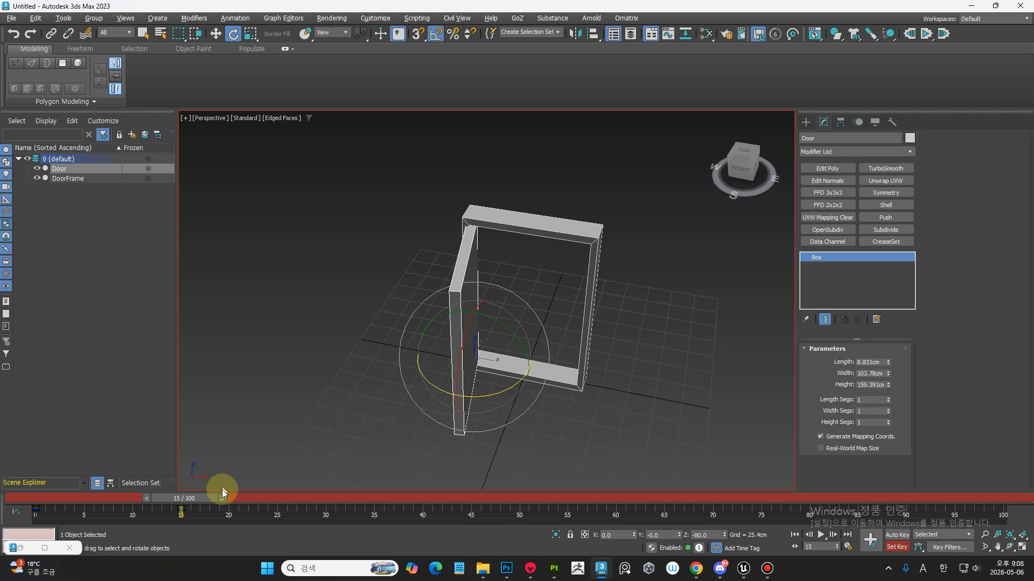
pyautogui.moveTo(209, 498); pyautogui.dragTo(54, 497)
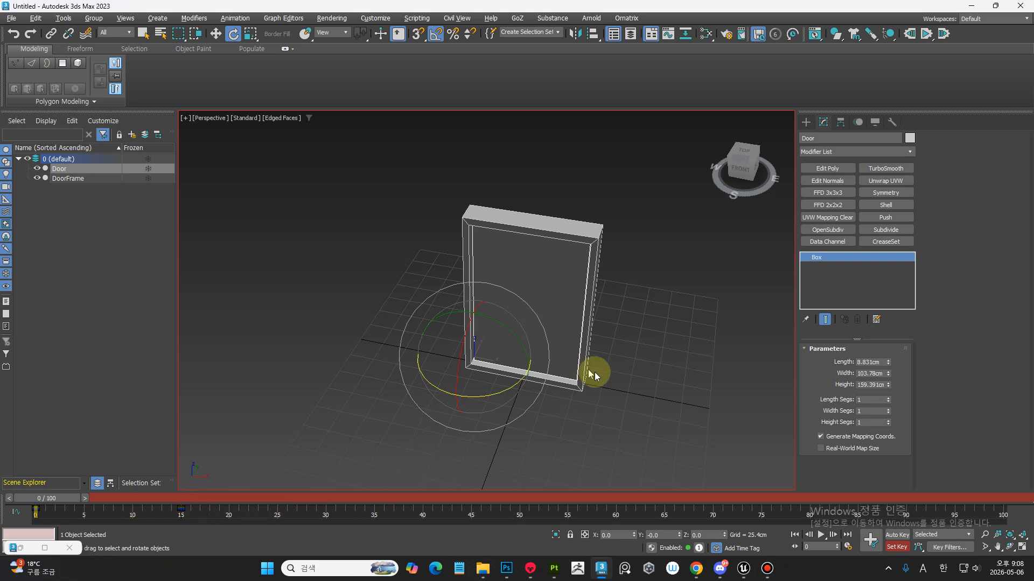
# Step: Turn off Set Key mode and delete the Door's keys at frames 0 and 15
pyautogui.click(896, 547)
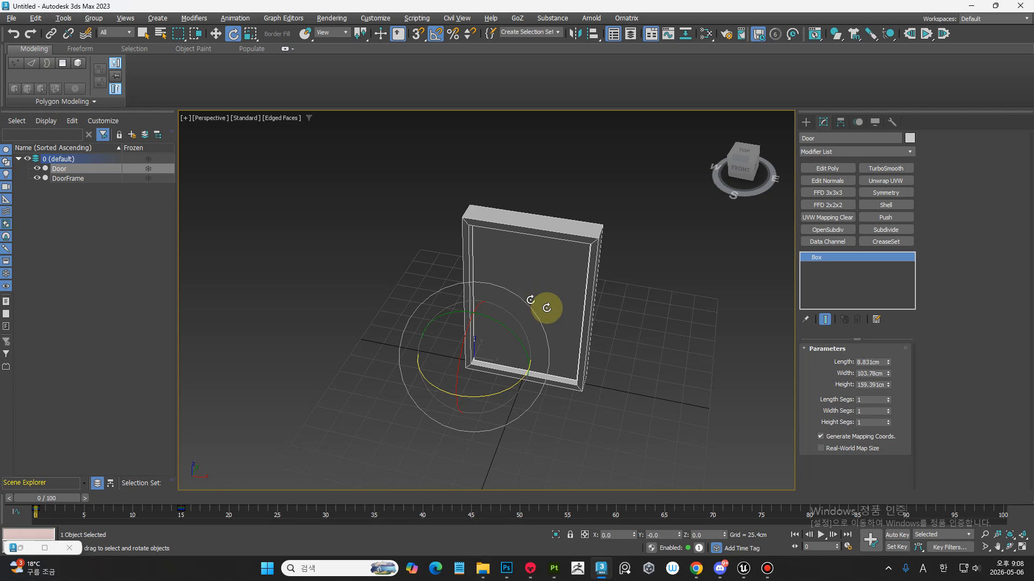
pyautogui.click(686, 354)
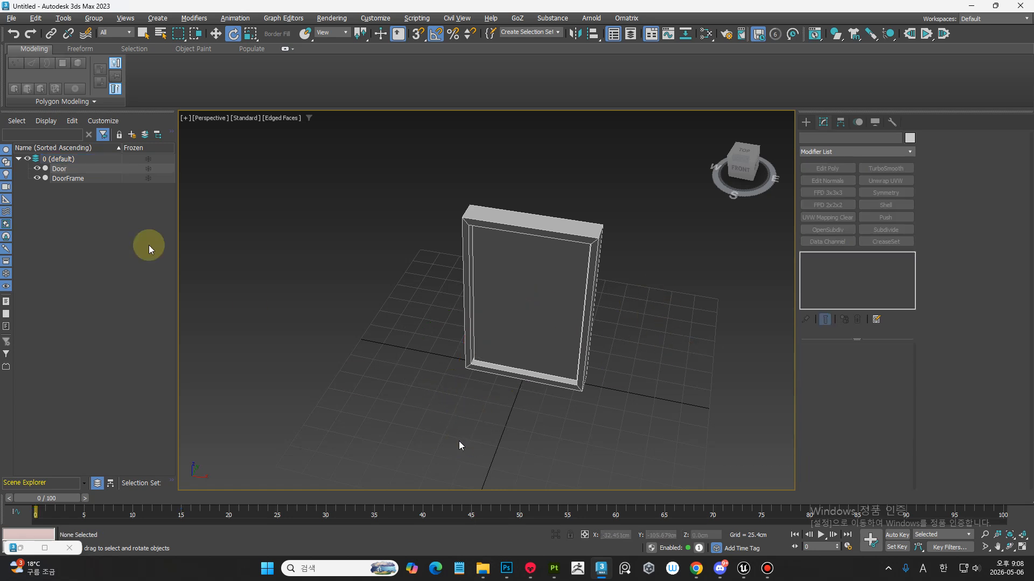
pyautogui.click(64, 169)
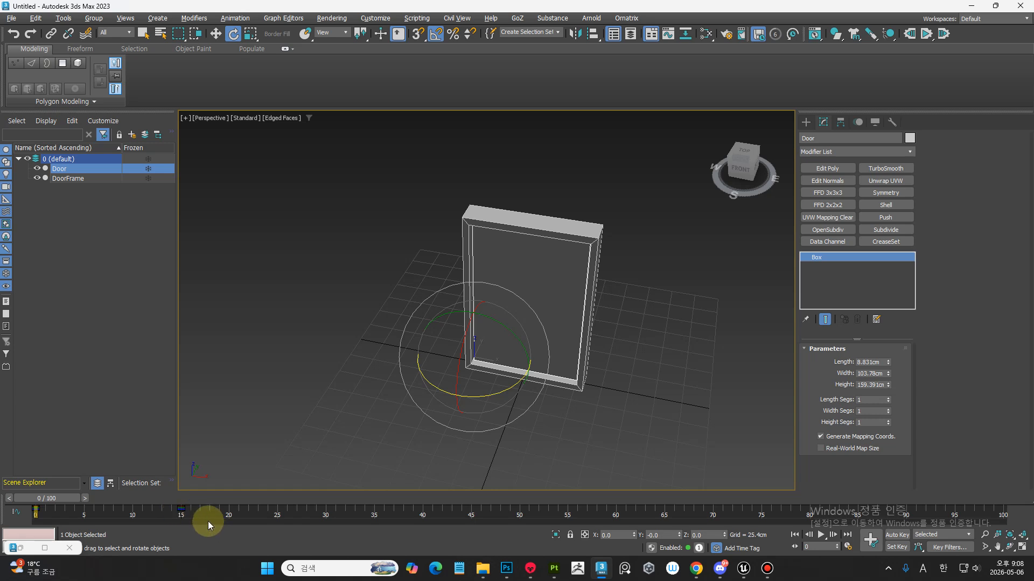
pyautogui.moveTo(208, 520); pyautogui.dragTo(12, 486)
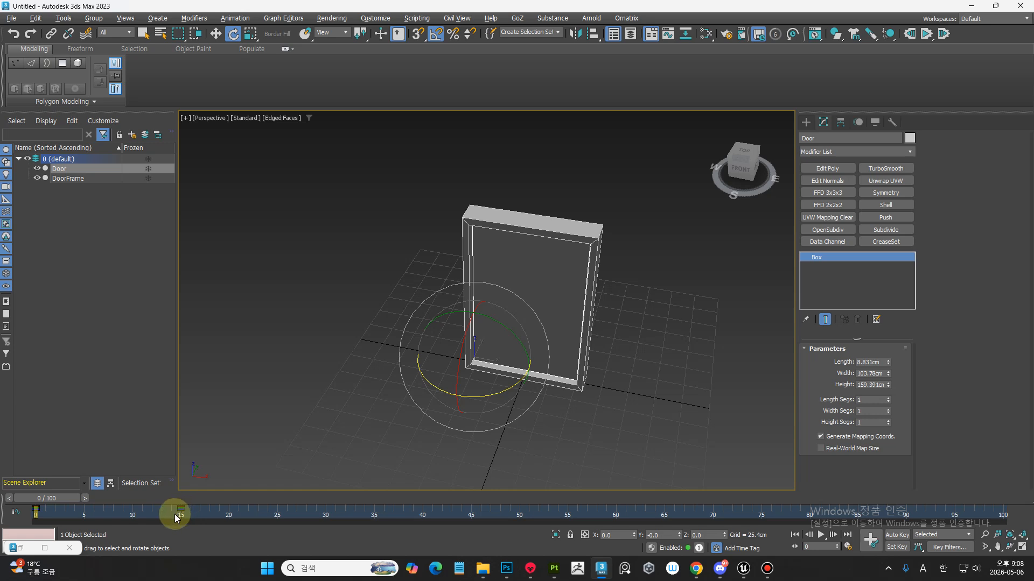
pyautogui.moveTo(192, 515); pyautogui.dragTo(111, 506)
pyautogui.moveTo(41, 496); pyautogui.dragTo(30, 497)
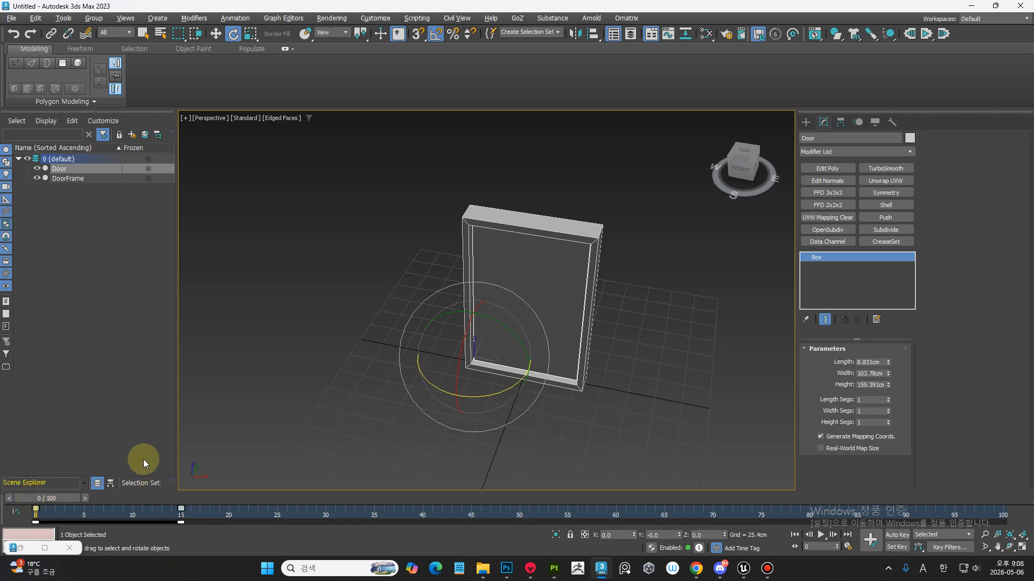
pyautogui.press('Delete')
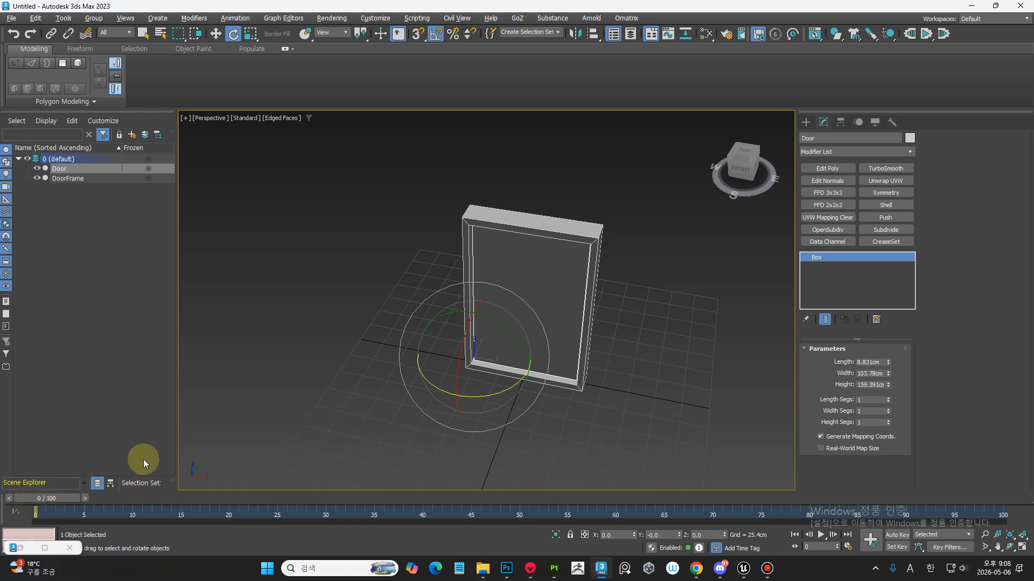
# Step: Turn on Auto Key for the Door at frame 0, rotate it to Z -5 degrees, and rotate it back closed
pyautogui.click(685, 343)
pyautogui.click(547, 286)
pyautogui.keyDown('alt'); pyautogui.moveTo(556, 346); pyautogui.dragTo(552, 366, button='middle'); pyautogui.keyUp('alt')
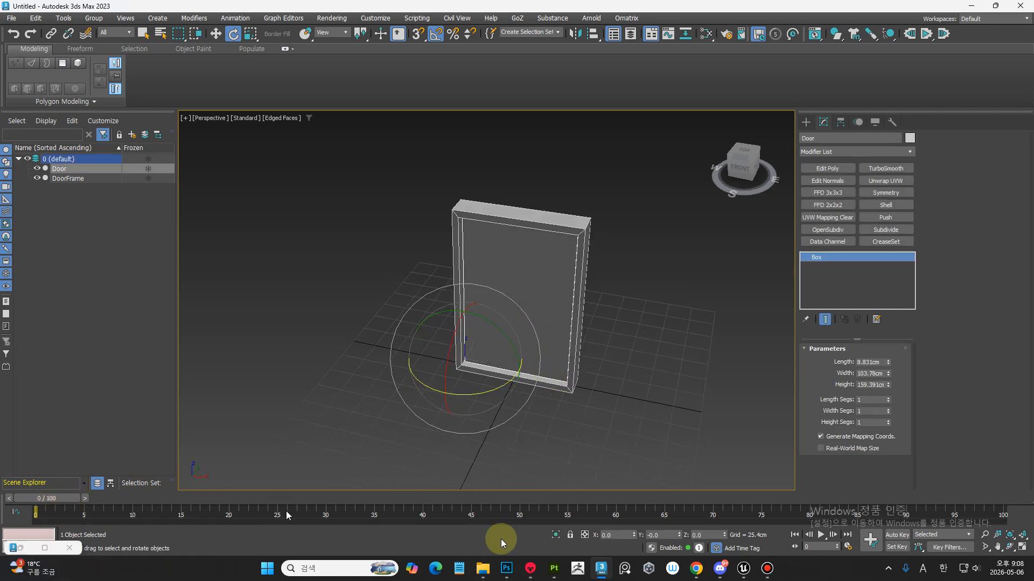
pyautogui.click(906, 535)
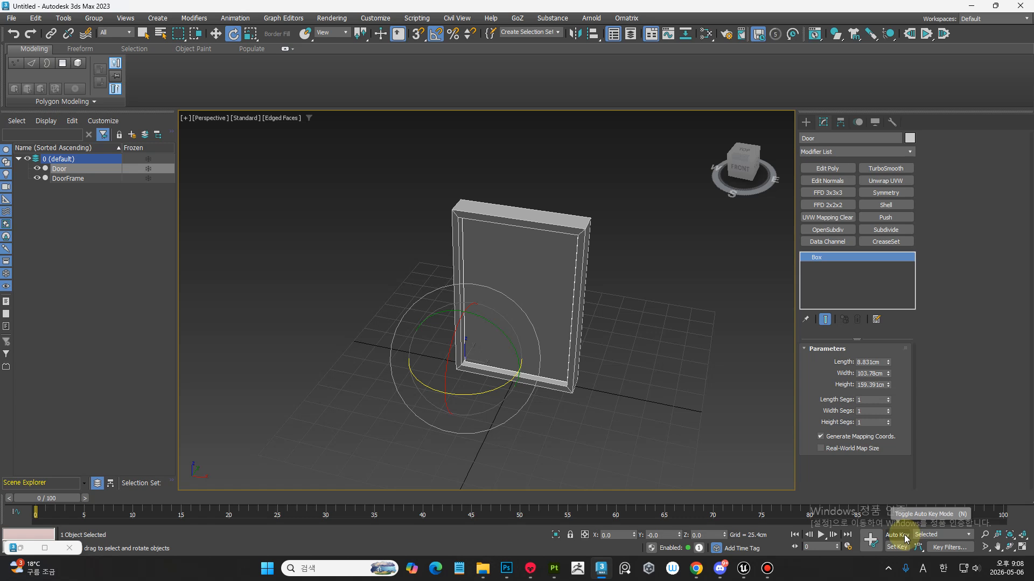
pyautogui.moveTo(458, 366); pyautogui.dragTo(511, 405, button='middle')
pyautogui.moveTo(512, 405); pyautogui.dragTo(511, 407)
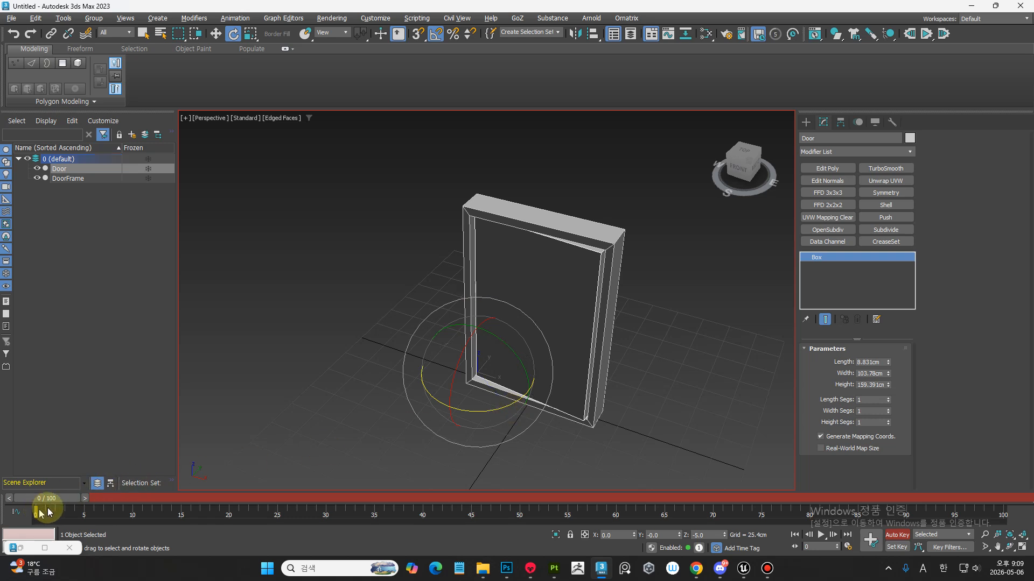
pyautogui.moveTo(492, 409); pyautogui.dragTo(494, 410)
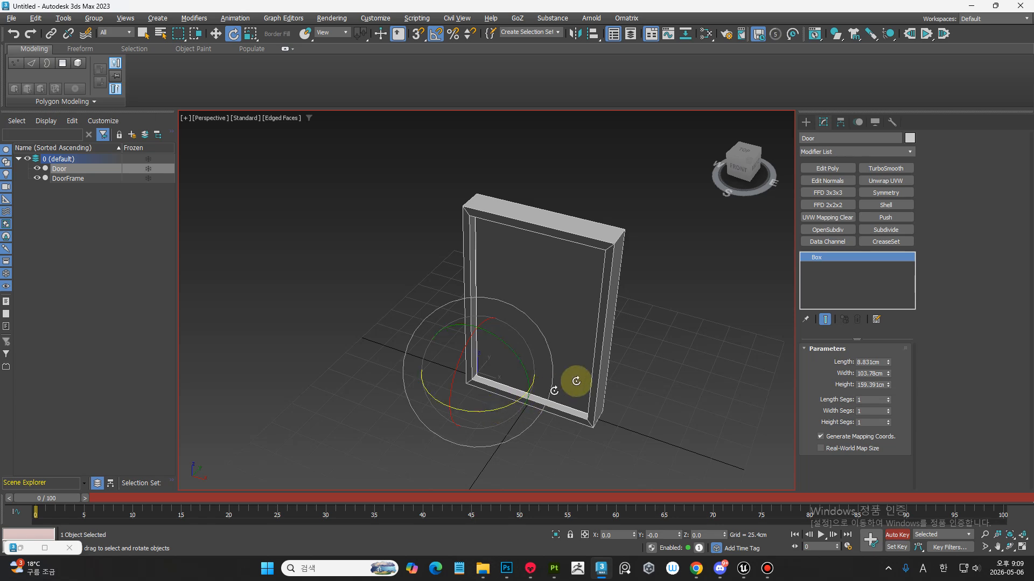
pyautogui.keyDown('alt'); pyautogui.moveTo(570, 444); pyautogui.dragTo(463, 376, button='middle'); pyautogui.keyUp('alt')
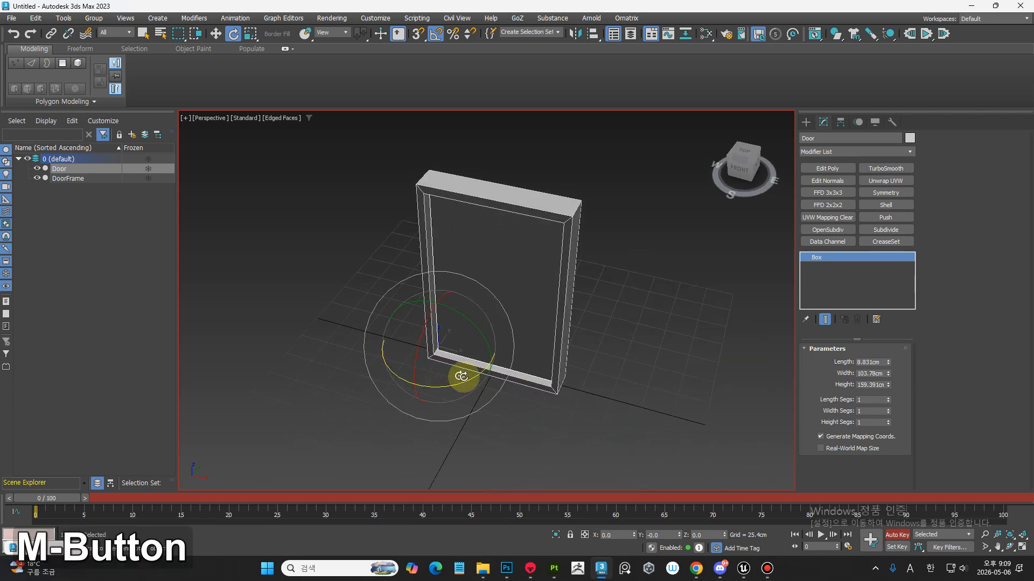
# Step: Switch to Set Key mode, key the closed Door at frame 0, and rotate it to Z -80 degrees at frame 15
pyautogui.click(896, 548)
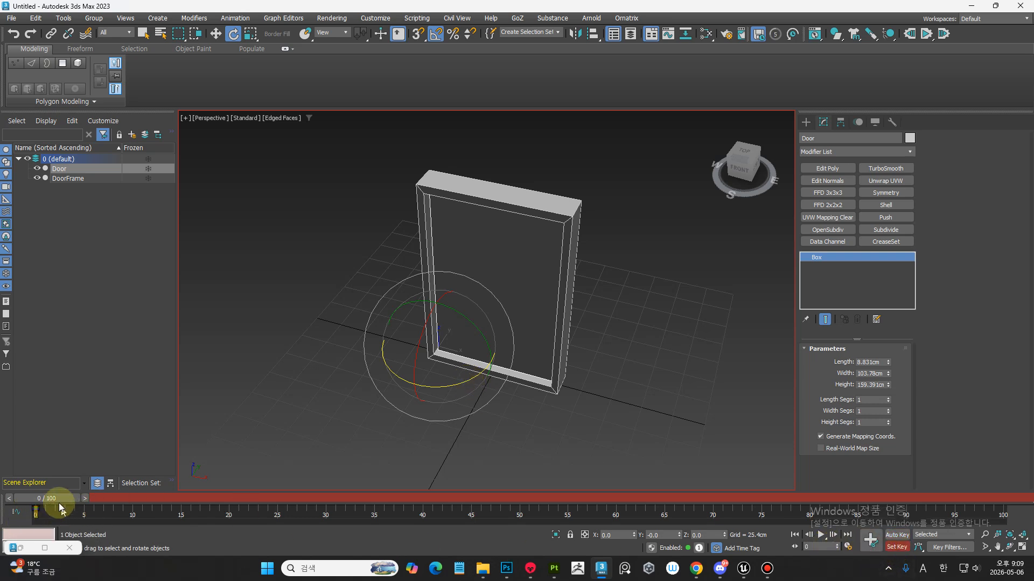
pyautogui.moveTo(60, 497); pyautogui.dragTo(202, 501)
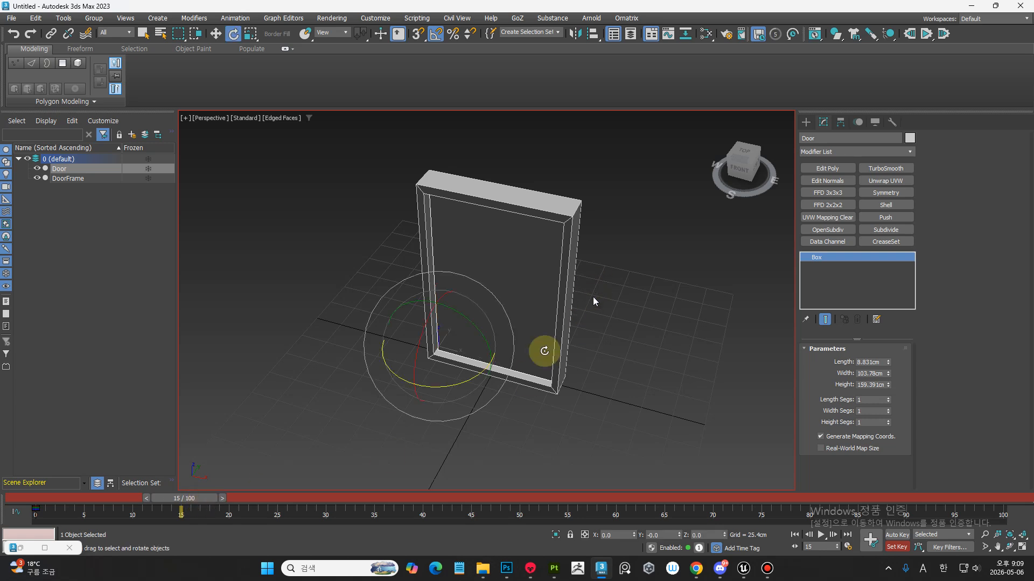
pyautogui.moveTo(473, 376); pyautogui.dragTo(439, 399)
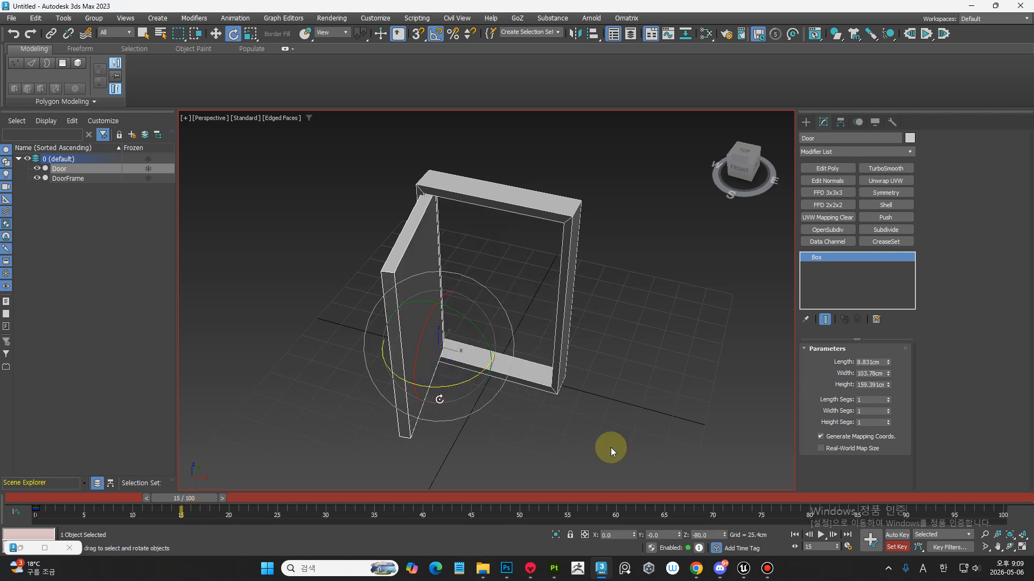
# Step: Switch from Set Key to Auto Key, scrub to frame 15, and rotate the Door open to Z -80 degrees
pyautogui.click(898, 536)
pyautogui.click(903, 538)
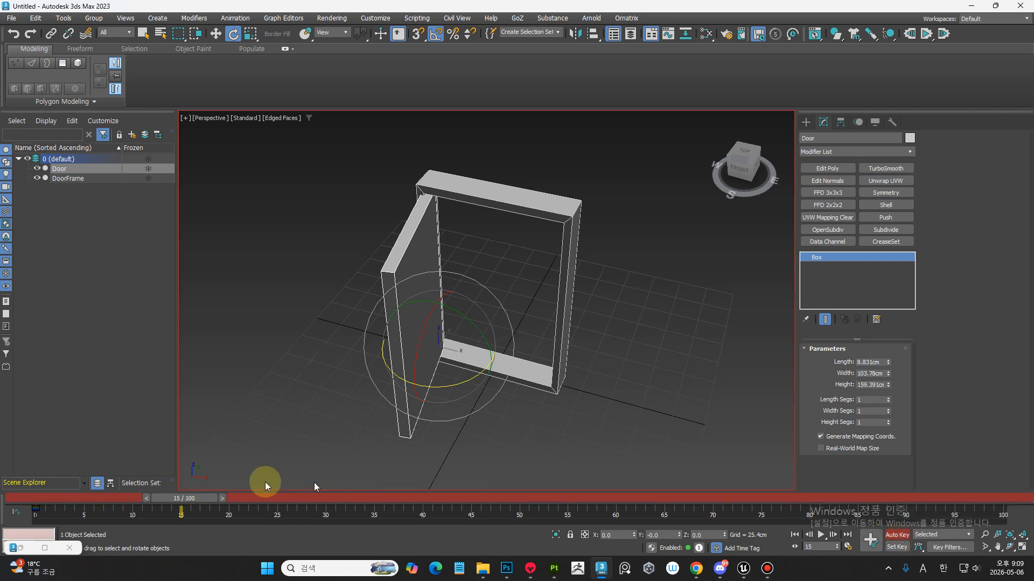
pyautogui.moveTo(198, 498); pyautogui.dragTo(132, 499)
pyautogui.moveTo(50, 492); pyautogui.dragTo(202, 499)
pyautogui.press('e')
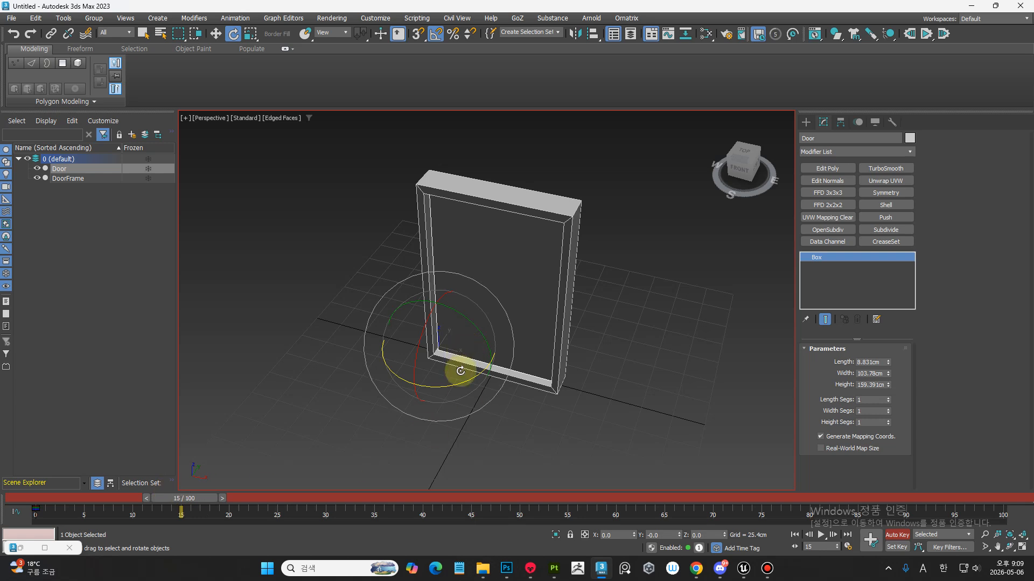
pyautogui.moveTo(469, 377); pyautogui.dragTo(433, 401)
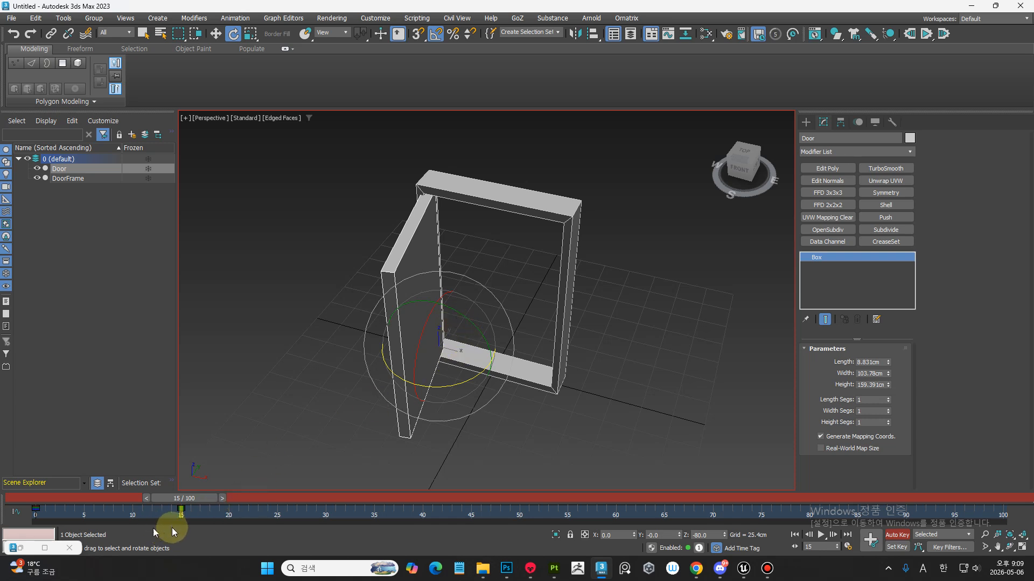
# Step: Return to frame 0 and turn off Auto Key mode
pyautogui.moveTo(206, 499); pyautogui.dragTo(29, 494)
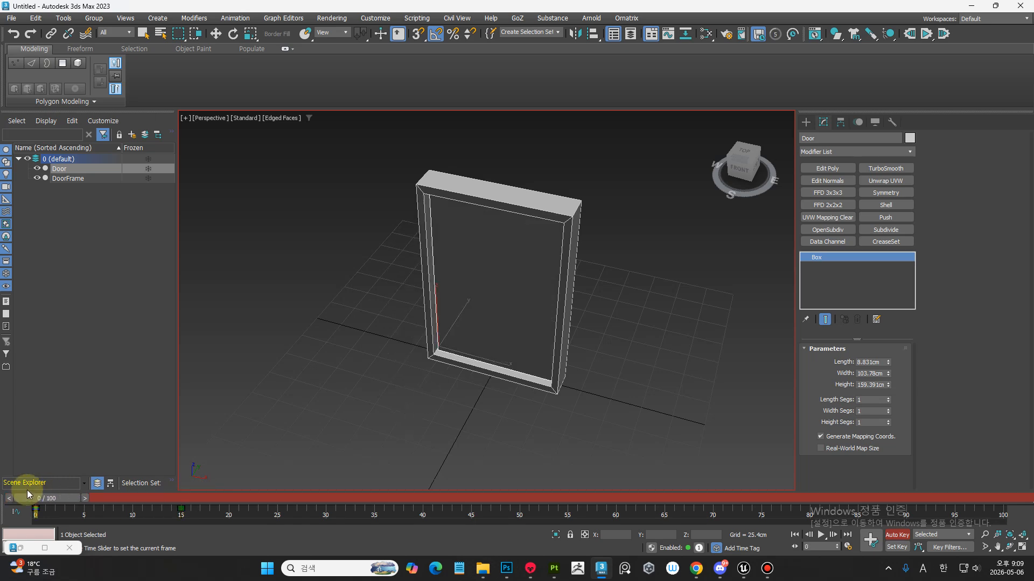
pyautogui.moveTo(494, 397); pyautogui.dragTo(369, 451, button='middle')
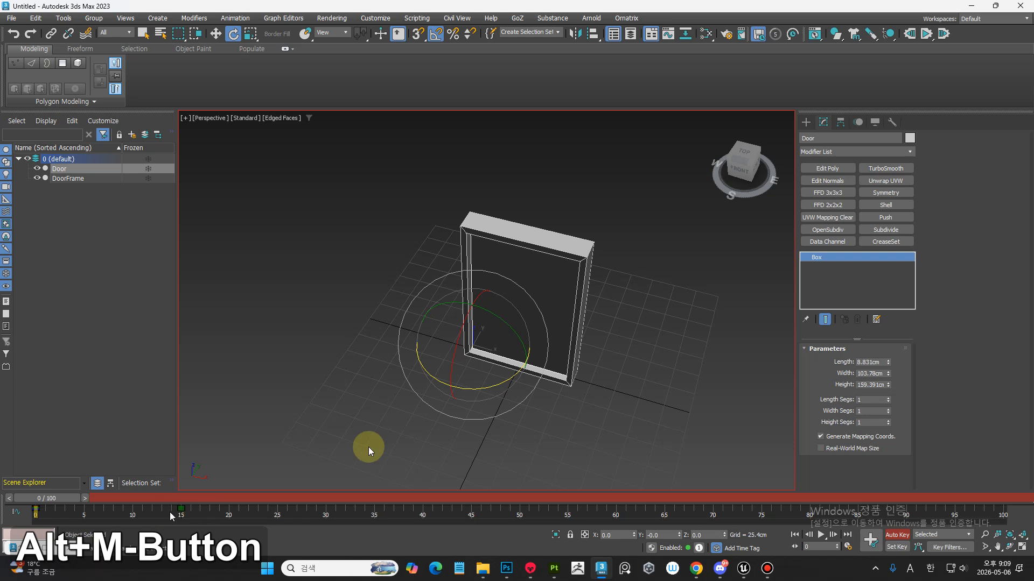
pyautogui.click(896, 534)
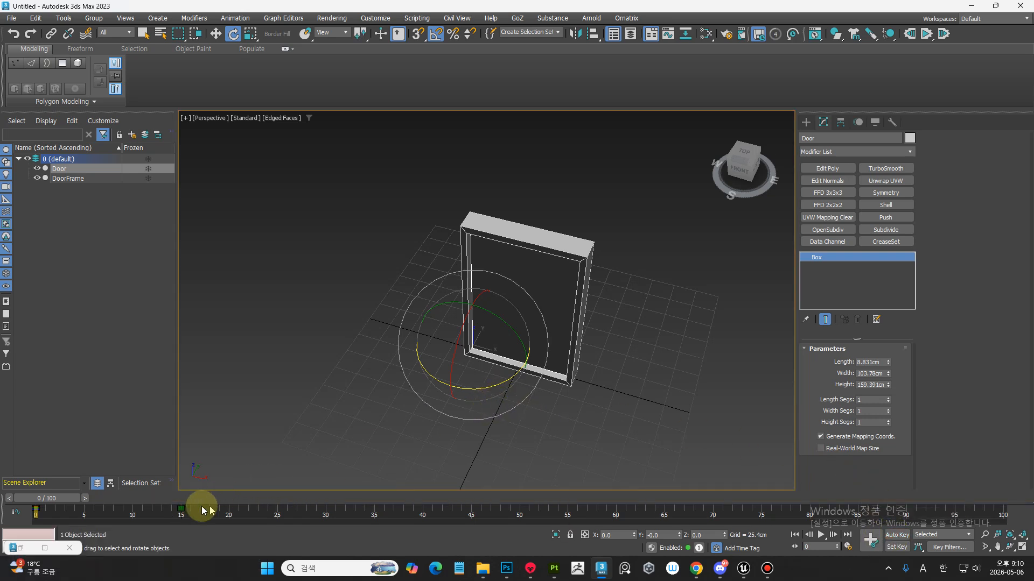
pyautogui.moveTo(323, 469); pyautogui.dragTo(359, 429, button='middle')
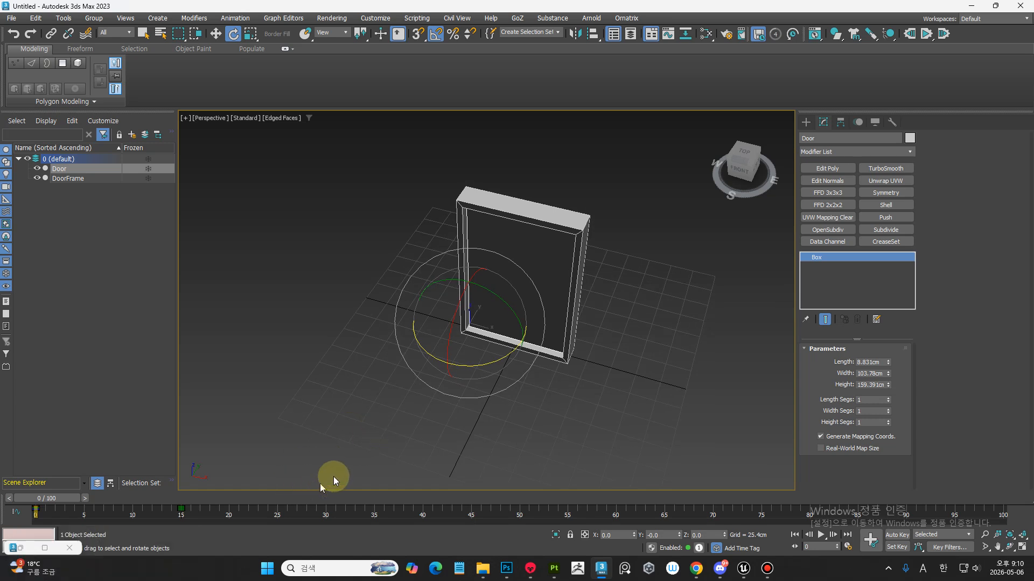
pyautogui.moveTo(335, 477); pyautogui.dragTo(368, 461, button='middle')
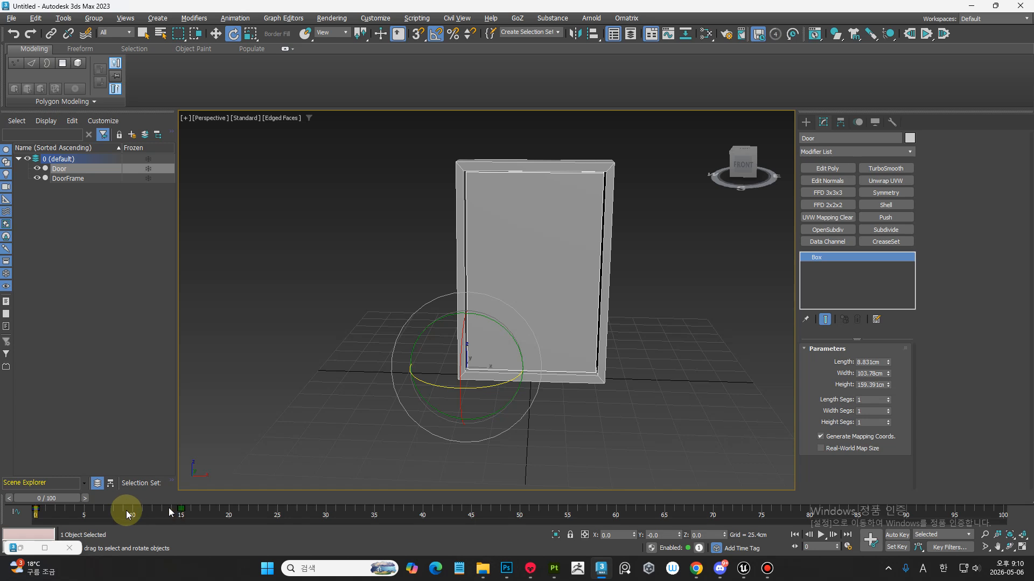
# Step: Move to frame 25, copy the Door's closed key from frame 0 to frame 25, and return to frame 0
pyautogui.moveTo(75, 512); pyautogui.dragTo(6, 501)
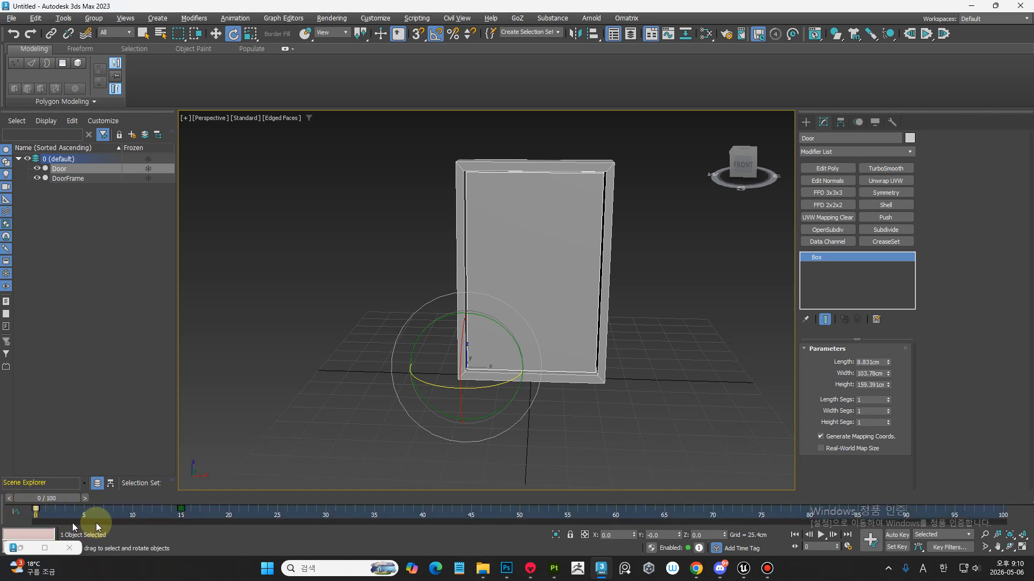
pyautogui.moveTo(51, 498); pyautogui.dragTo(7, 512)
pyautogui.press('e')
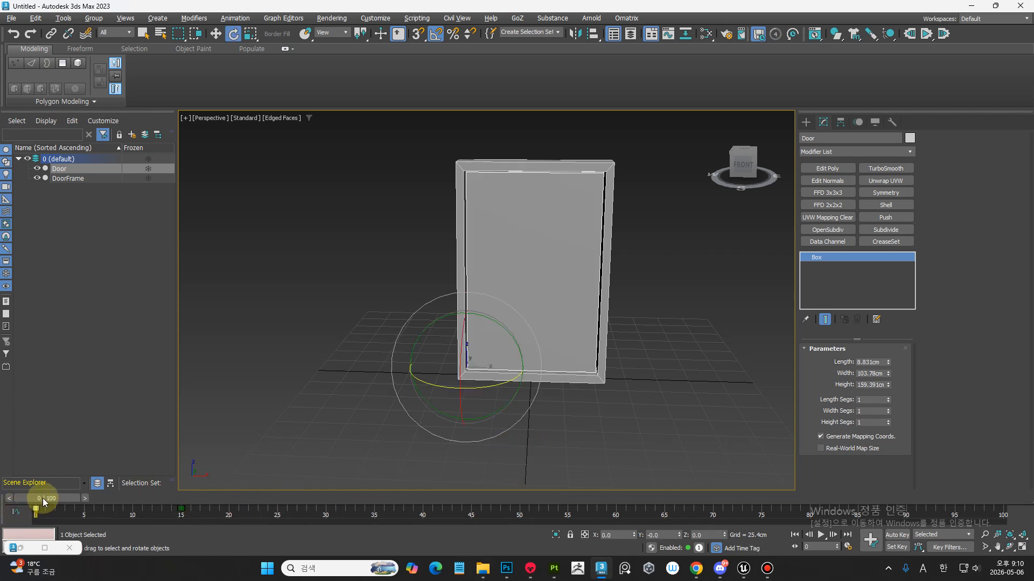
pyautogui.moveTo(43, 499); pyautogui.dragTo(282, 499)
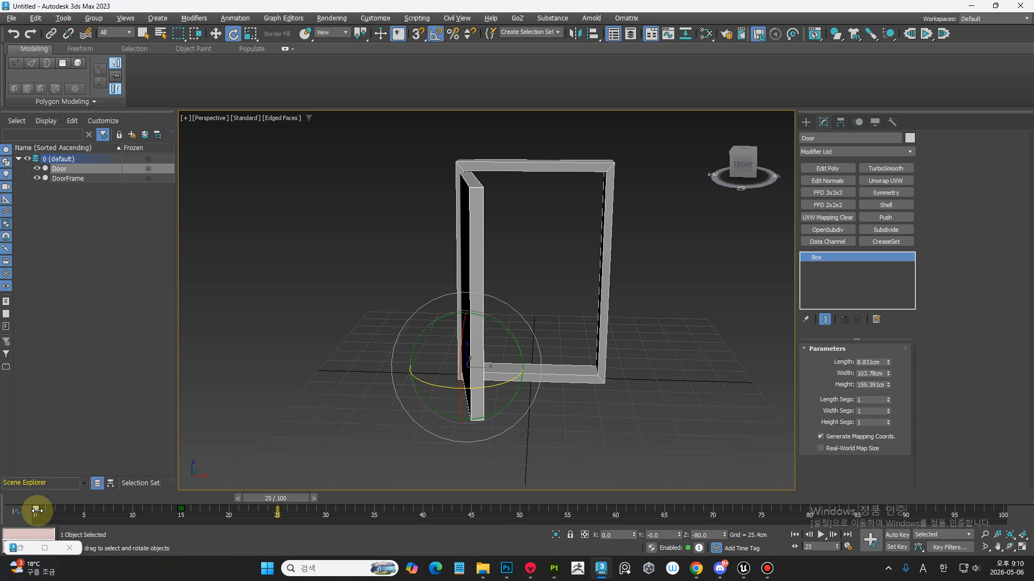
pyautogui.moveTo(55, 515); pyautogui.dragTo(31, 512)
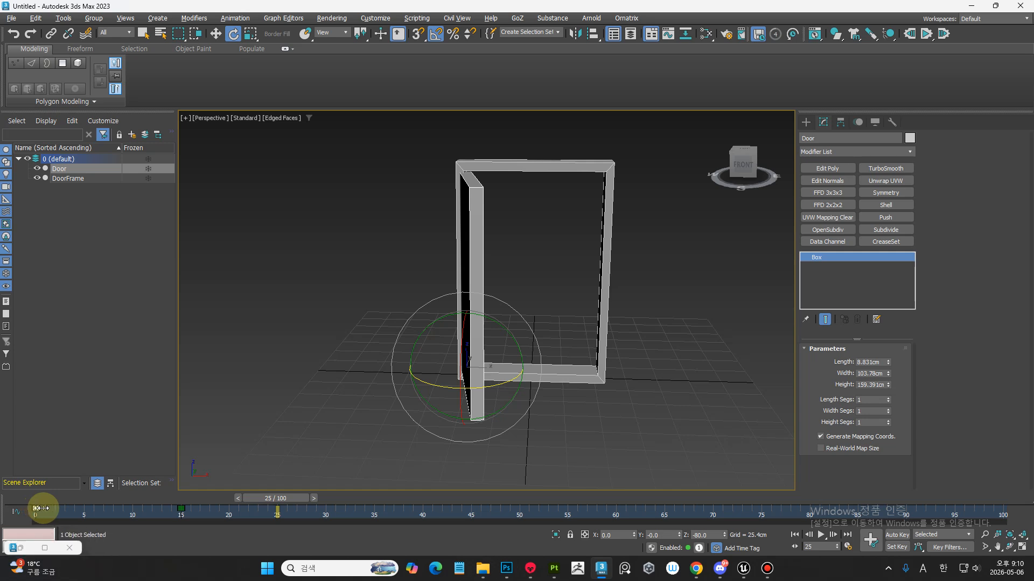
pyautogui.keyDown('shift'); pyautogui.moveTo(39, 508); pyautogui.dragTo(130, 494); pyautogui.keyUp('shift')
pyautogui.press('e')
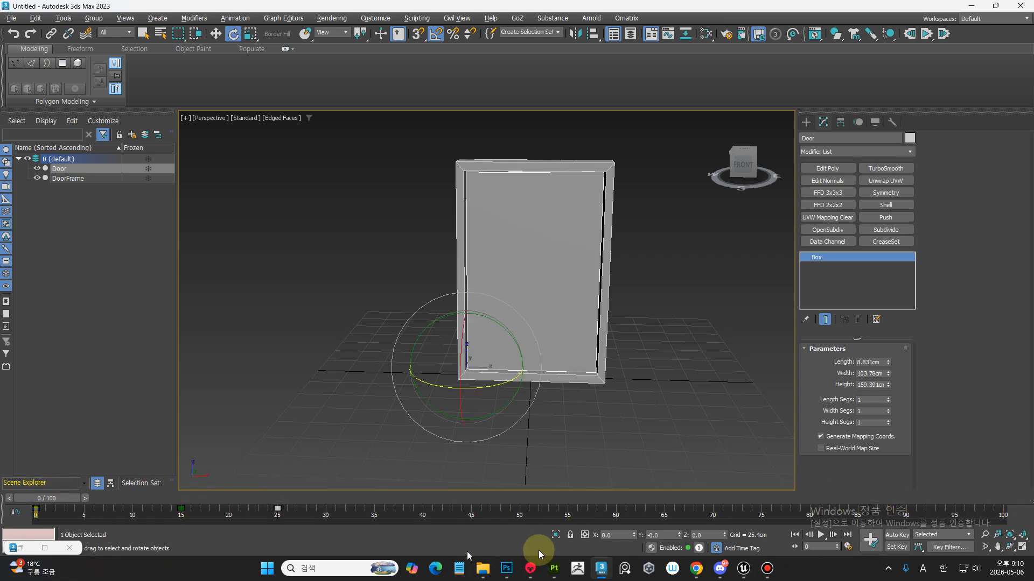
# Step: Play the door opening and closing animation, stop it, and return to the first frame
pyautogui.click(822, 534)
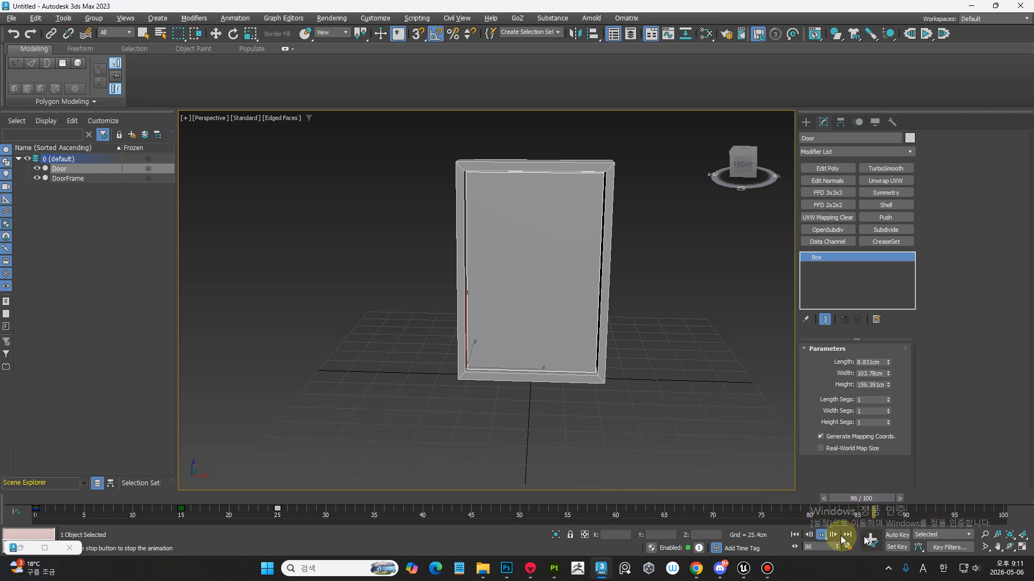
pyautogui.click(822, 534)
pyautogui.press('e')
pyautogui.click(796, 535)
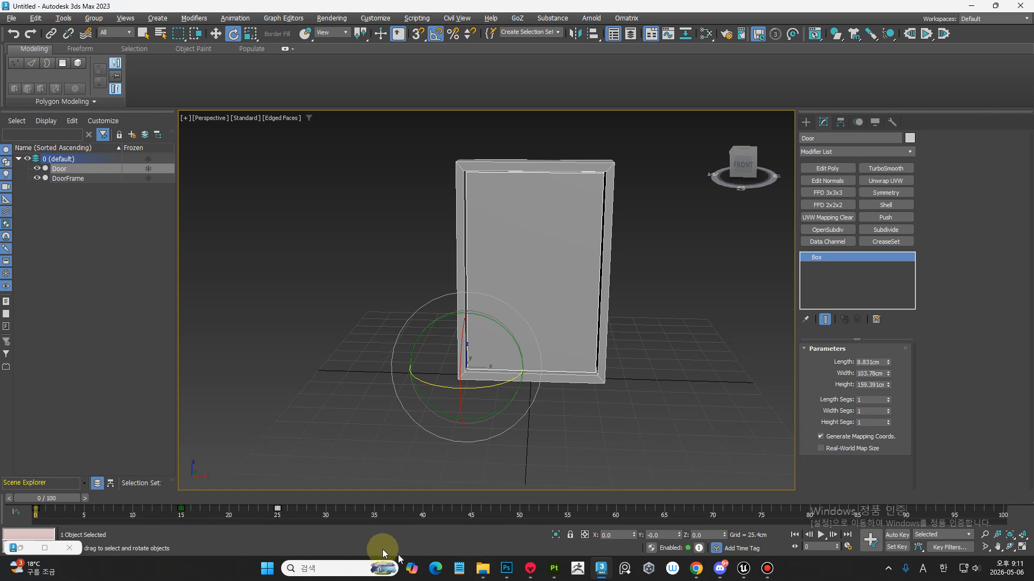
pyautogui.moveTo(59, 497)
pyautogui.mouseDown()
pyautogui.moveTo(307, 500)
pyautogui.moveTo(40, 498)
pyautogui.mouseUp()
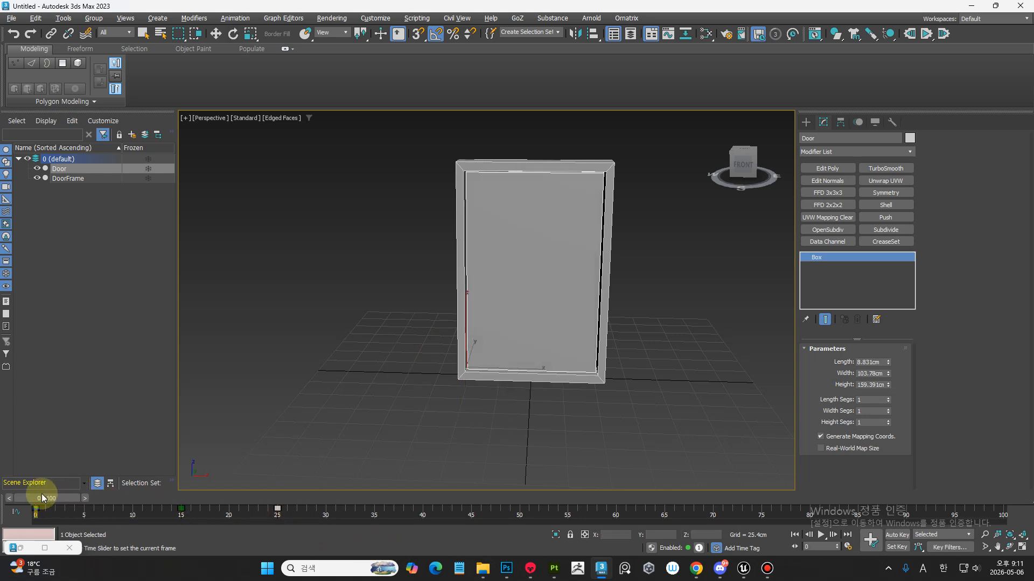
pyautogui.press('e')
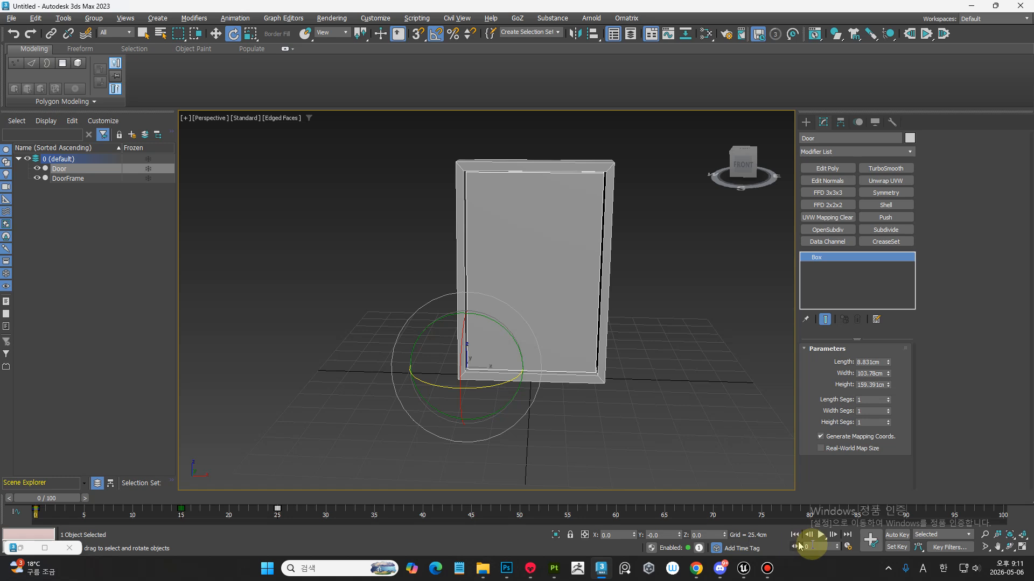
# Step: Set the animation length to 25 frames in Time Configuration and preview the shortened playback
pyautogui.click(849, 545)
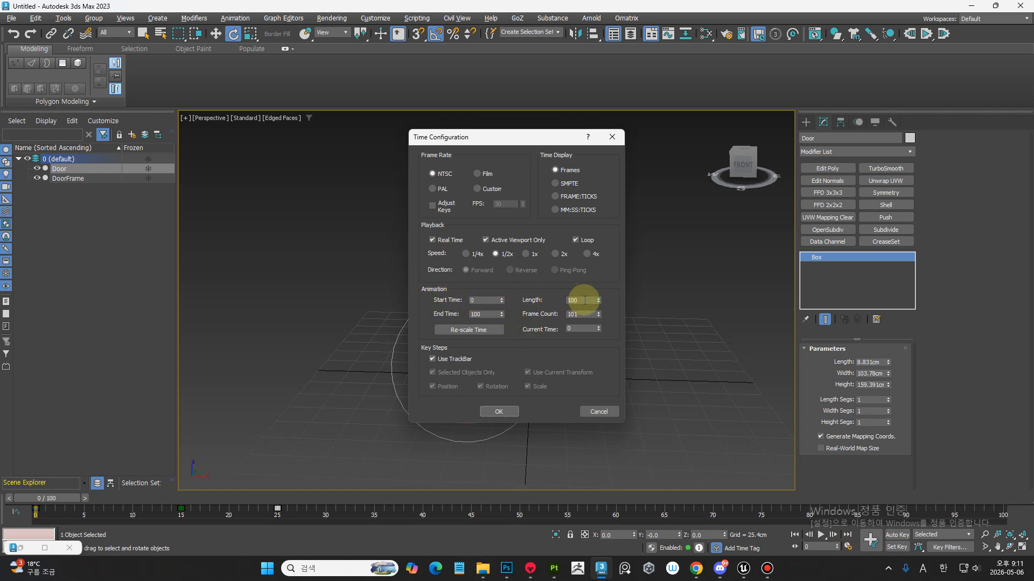
pyautogui.moveTo(585, 301); pyautogui.dragTo(502, 302)
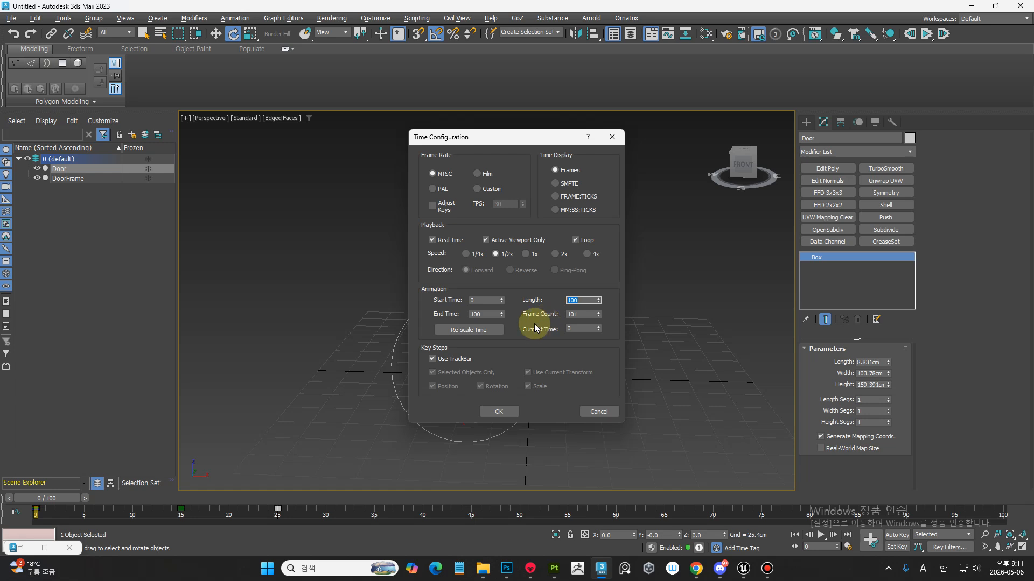
pyautogui.write('25')
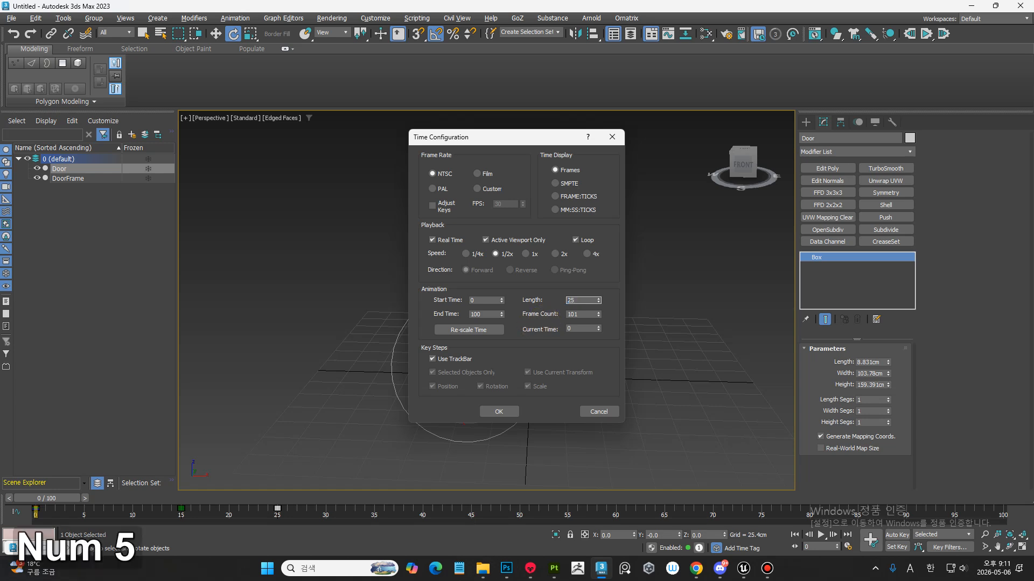
pyautogui.click(498, 412)
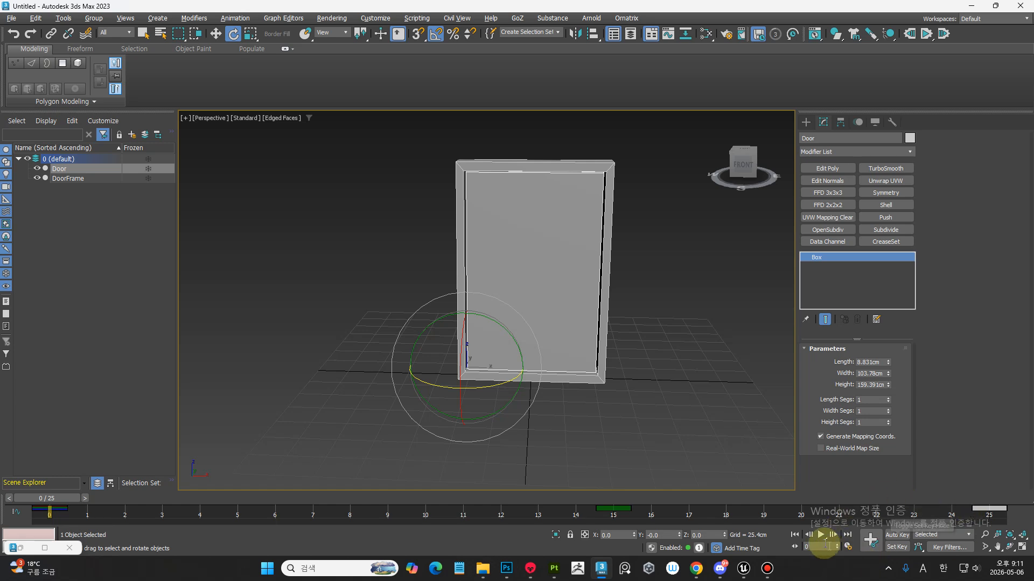
pyautogui.click(819, 536)
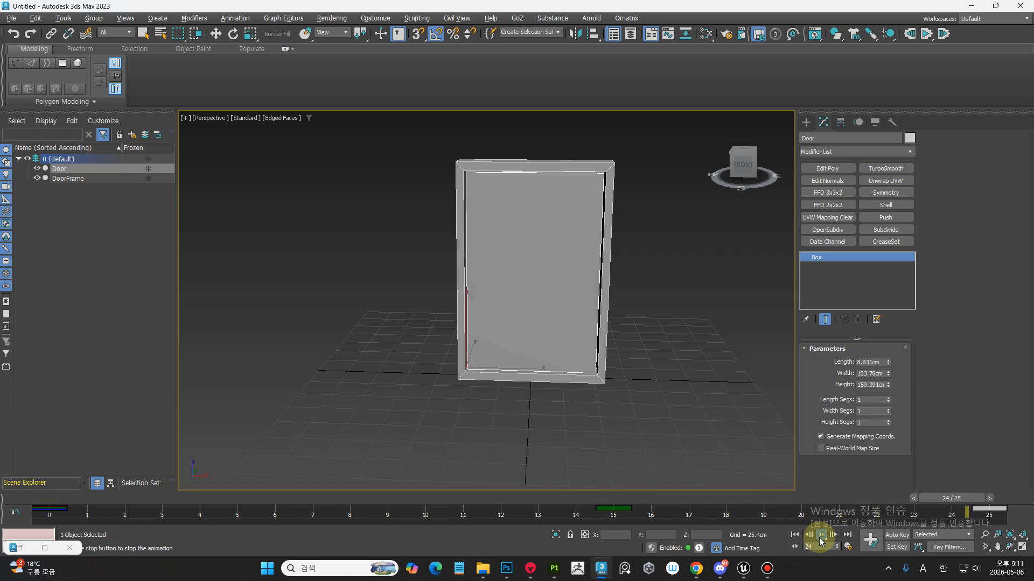
pyautogui.click(820, 536)
# Step: Set the playback speed to 1x in Time Configuration, preview the door animation, and return to the first frame
pyautogui.moveTo(554, 405); pyautogui.dragTo(509, 430, button='middle')
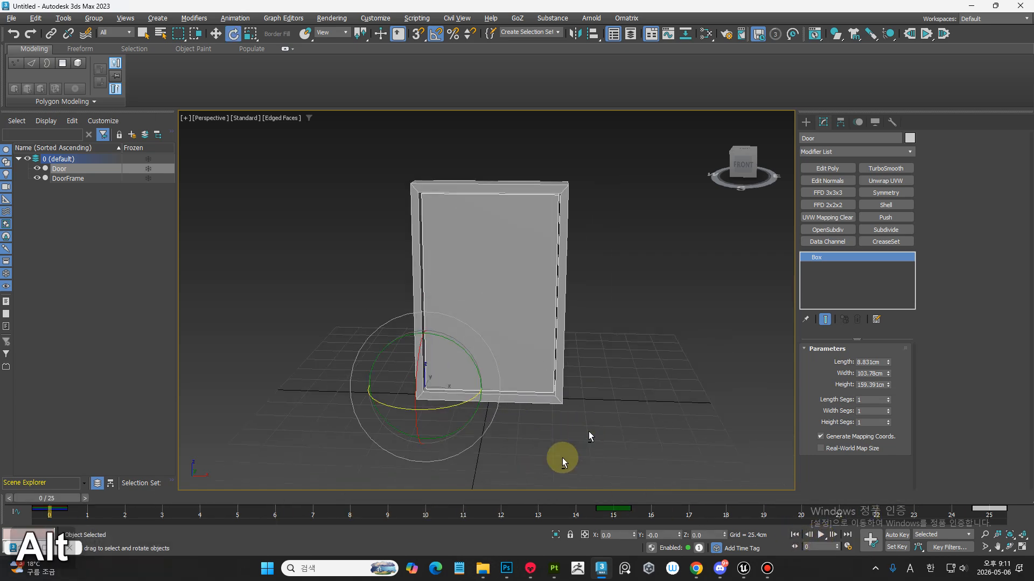
pyautogui.keyDown('alt'); pyautogui.moveTo(576, 448); pyautogui.dragTo(552, 464, button='middle'); pyautogui.keyUp('alt')
pyautogui.keyDown('ctrl'); pyautogui.keyDown('alt'); pyautogui.moveTo(554, 415); pyautogui.dragTo(551, 433, button='middle'); pyautogui.keyUp('alt'); pyautogui.keyUp('ctrl')
pyautogui.keyDown('alt'); pyautogui.moveTo(551, 397); pyautogui.dragTo(555, 394, button='middle'); pyautogui.keyUp('alt')
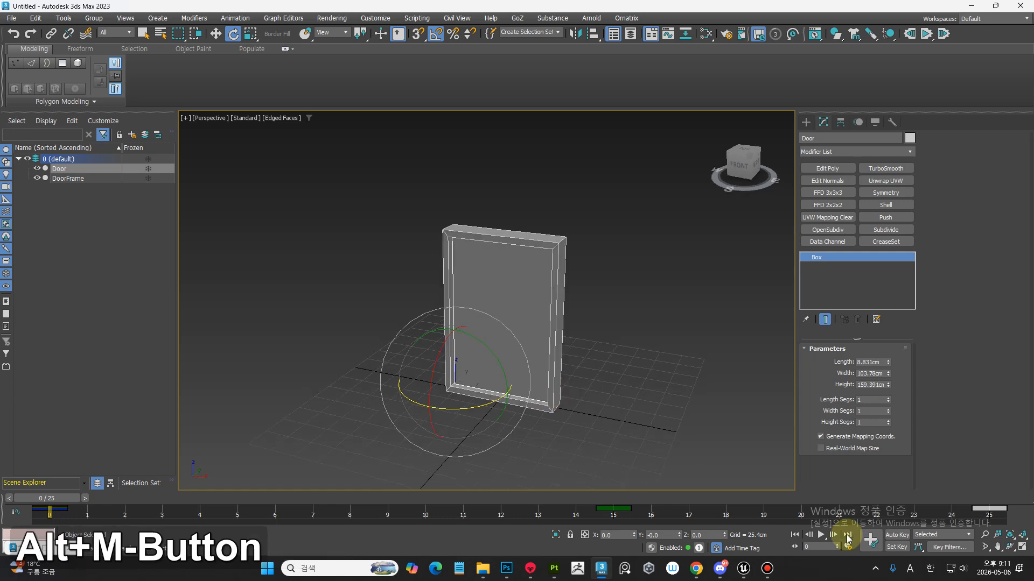
pyautogui.click(848, 547)
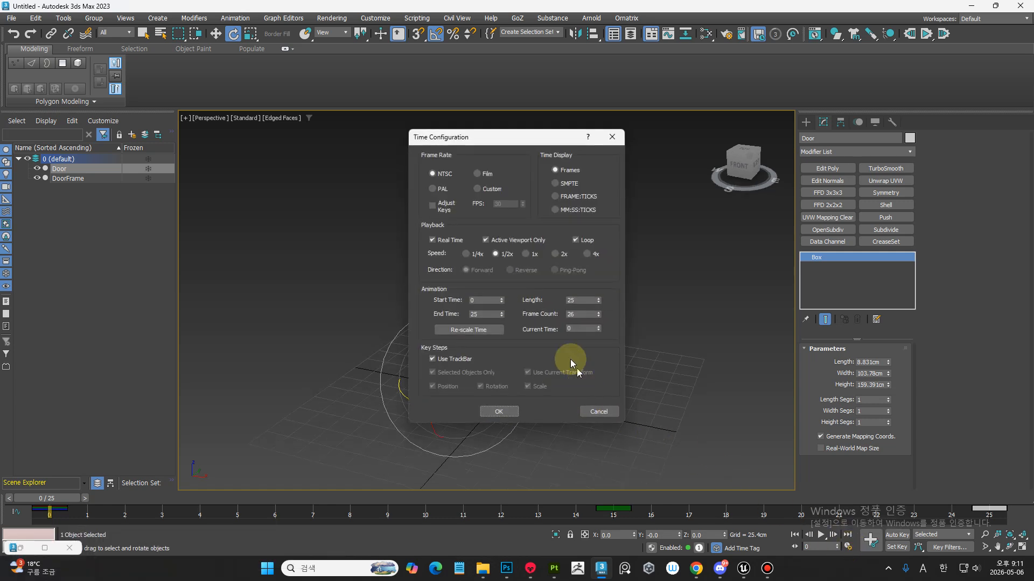
pyautogui.click(525, 253)
pyautogui.click(499, 410)
pyautogui.click(821, 534)
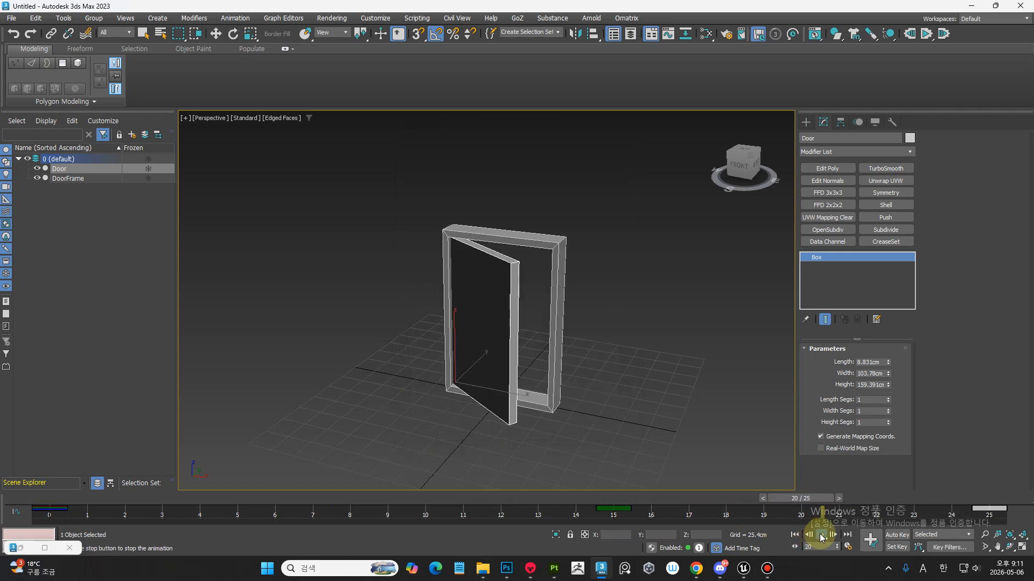
pyautogui.click(821, 535)
pyautogui.click(794, 535)
# Step: Try the 2x playback speed in Time Configuration, play the door animation, and go back to the first frame
pyautogui.click(847, 545)
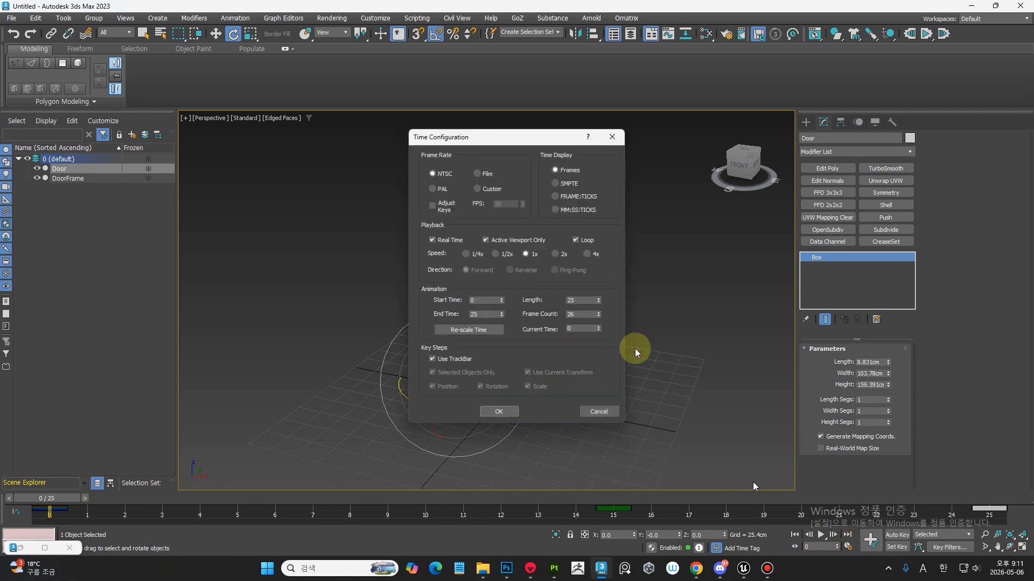
pyautogui.click(559, 254)
pyautogui.click(494, 413)
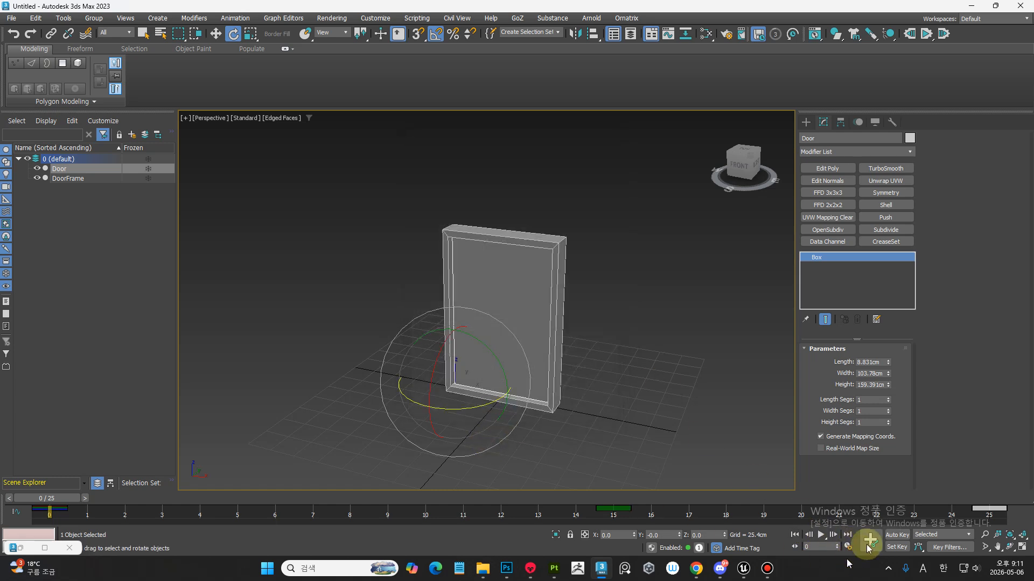
pyautogui.click(821, 535)
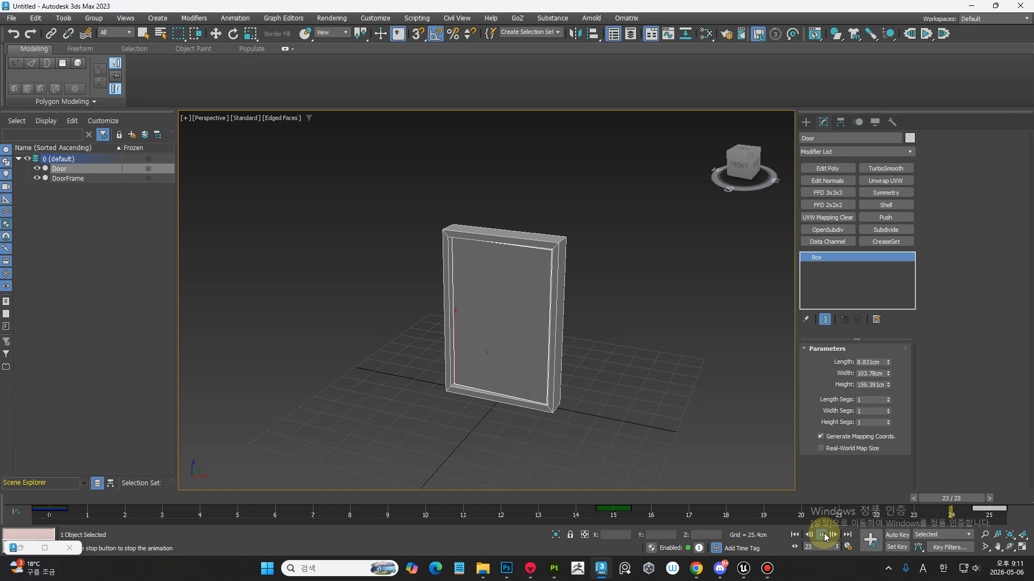
pyautogui.click(822, 535)
pyautogui.press('e')
pyautogui.click(794, 535)
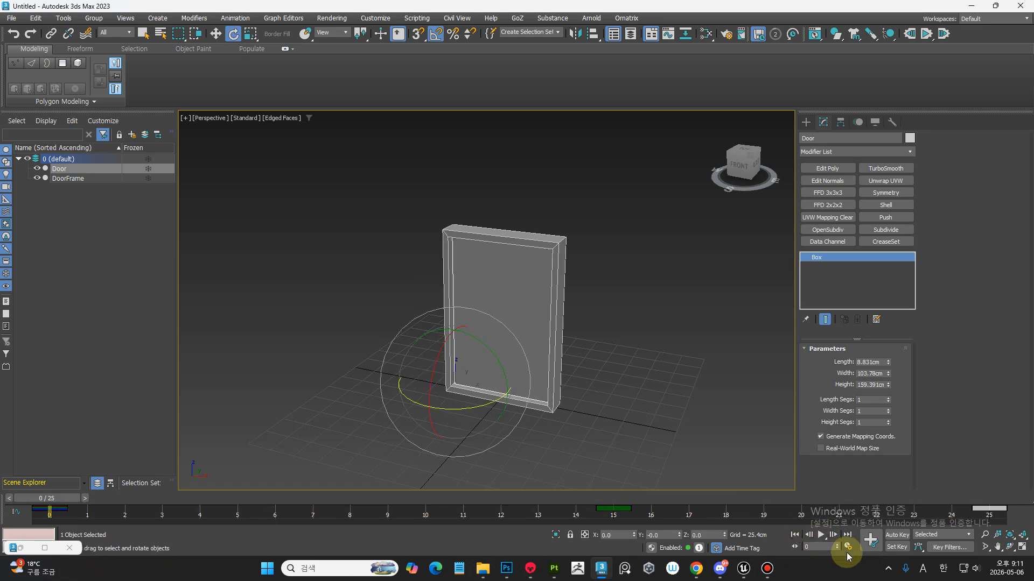
# Step: Try the 1/2x playback speed, play the door animation, and rewind to frame 0
pyautogui.click(848, 547)
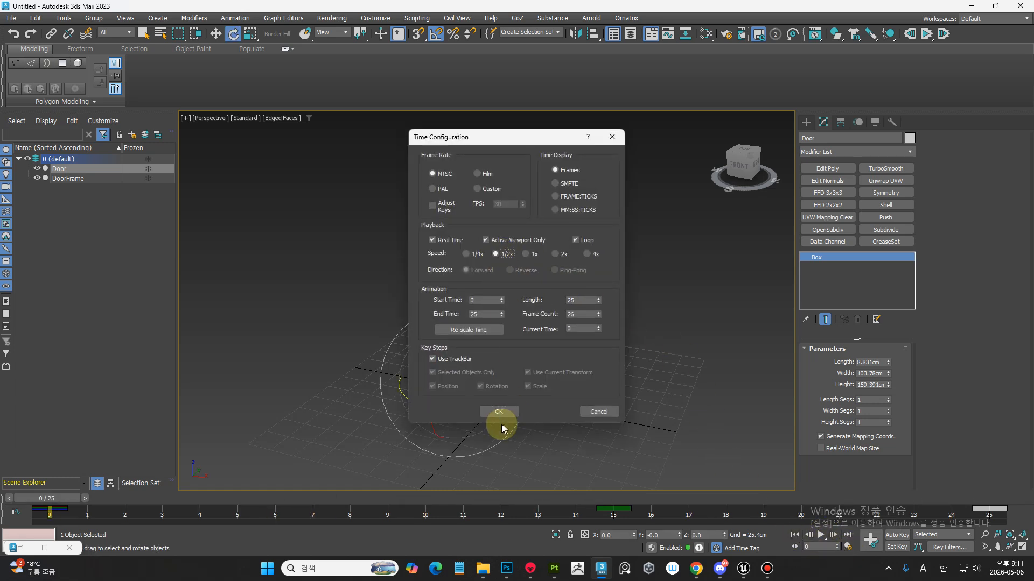
pyautogui.click(500, 414)
pyautogui.click(822, 535)
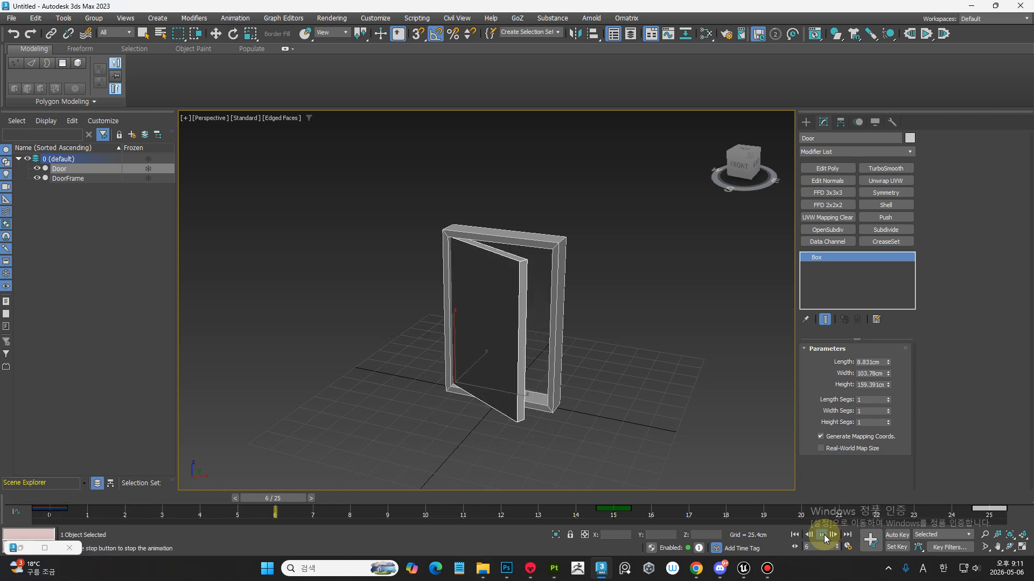
pyautogui.click(823, 535)
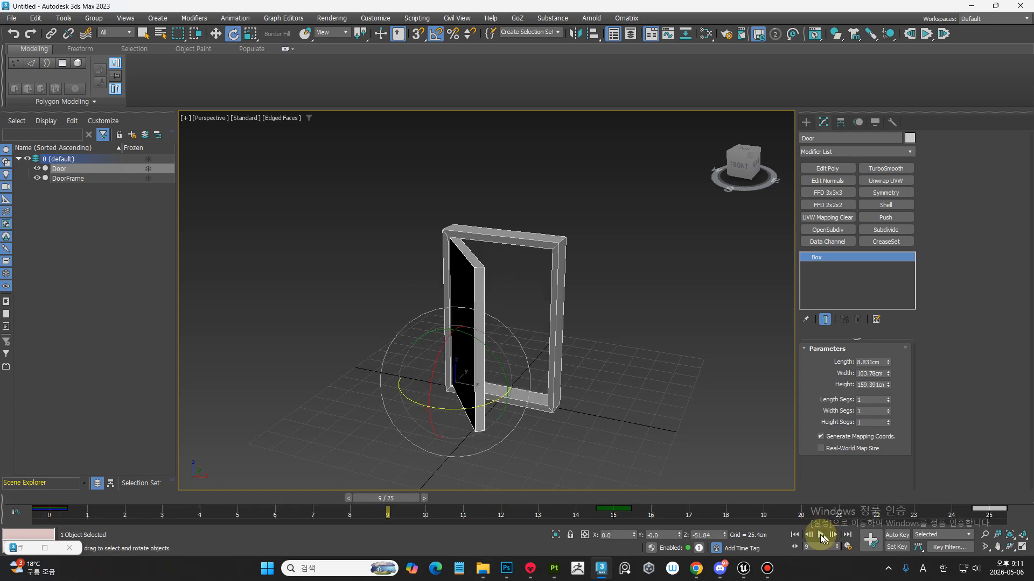
pyautogui.click(794, 535)
# Step: Set the playback speed back to 1x in Time Configuration
pyautogui.click(849, 546)
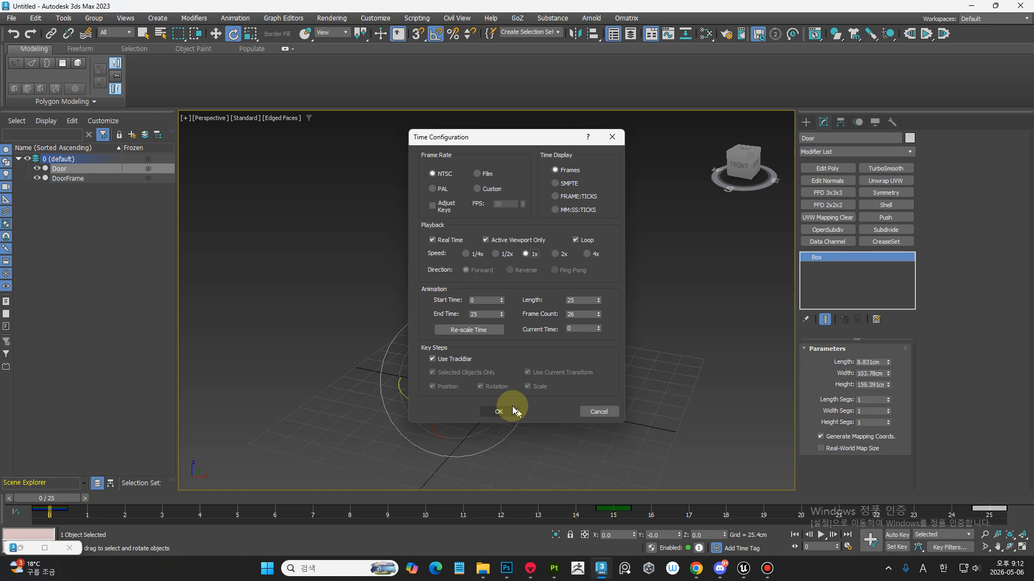
pyautogui.click(499, 411)
pyautogui.moveTo(554, 421); pyautogui.dragTo(570, 450, button='middle')
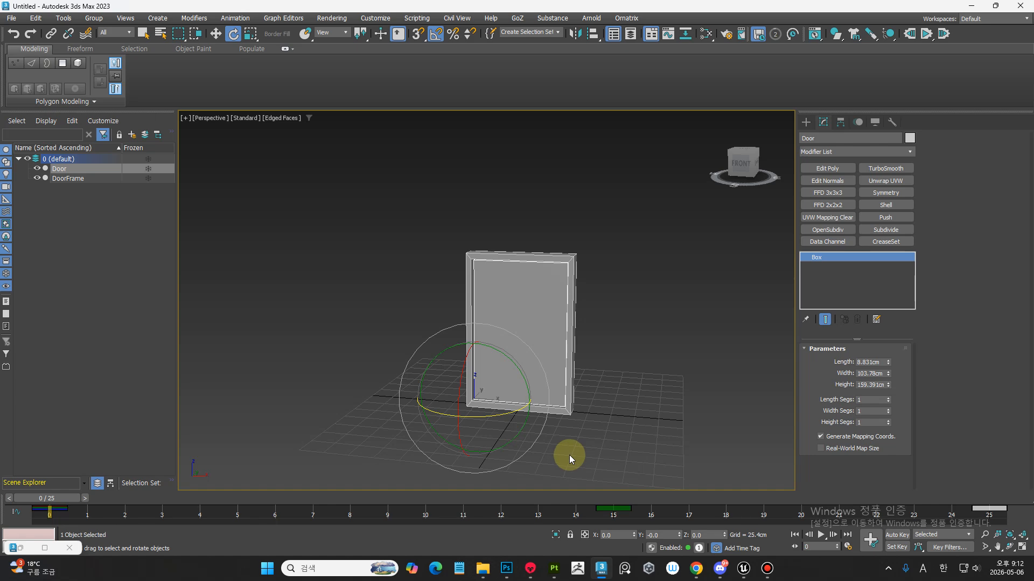
# Step: Play the door animation at 1x speed and return to the first frame
pyautogui.keyDown('alt'); pyautogui.moveTo(589, 454); pyautogui.dragTo(592, 426, button='middle'); pyautogui.keyUp('alt')
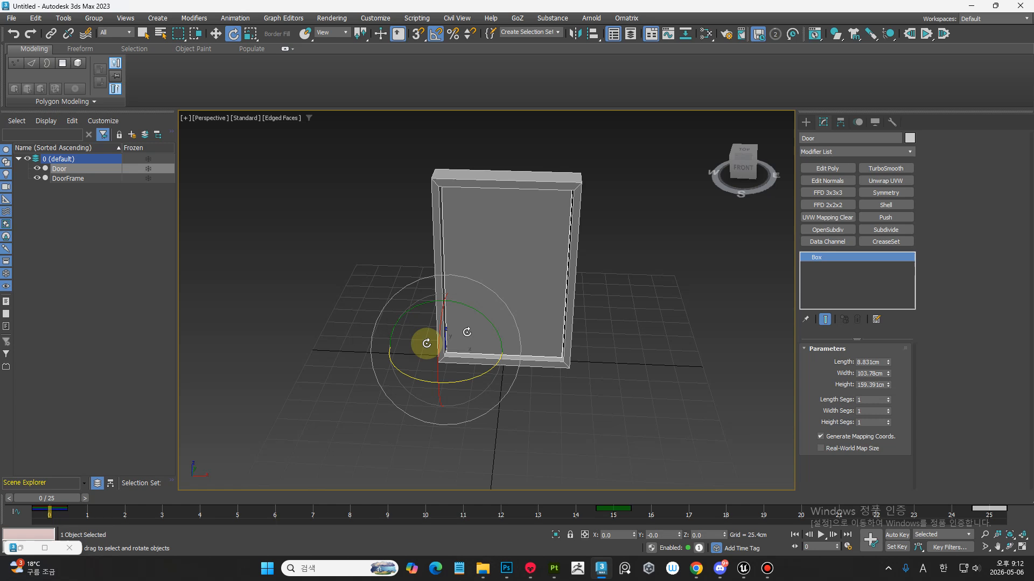
pyautogui.click(819, 536)
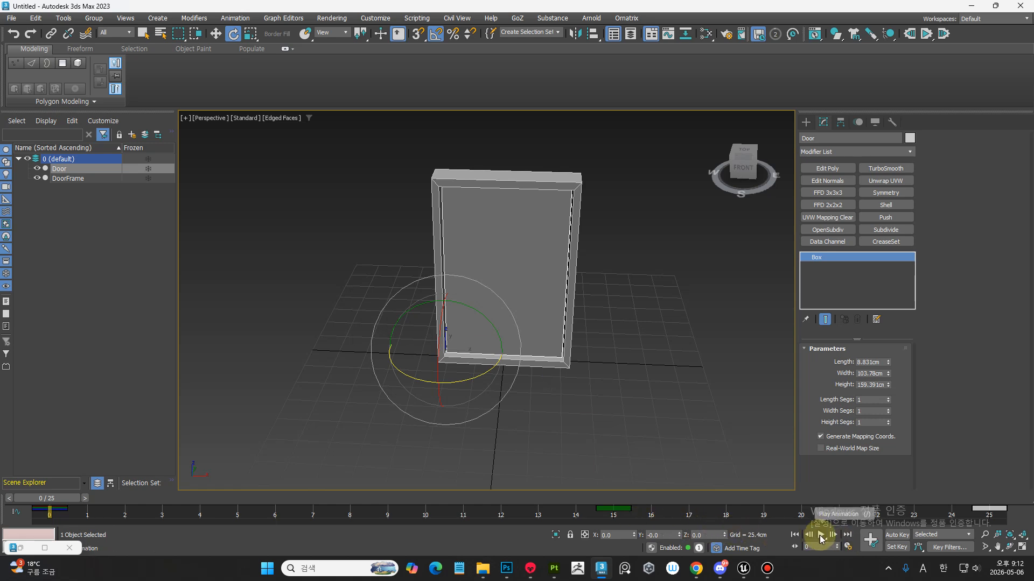
pyautogui.click(821, 535)
pyautogui.press('e')
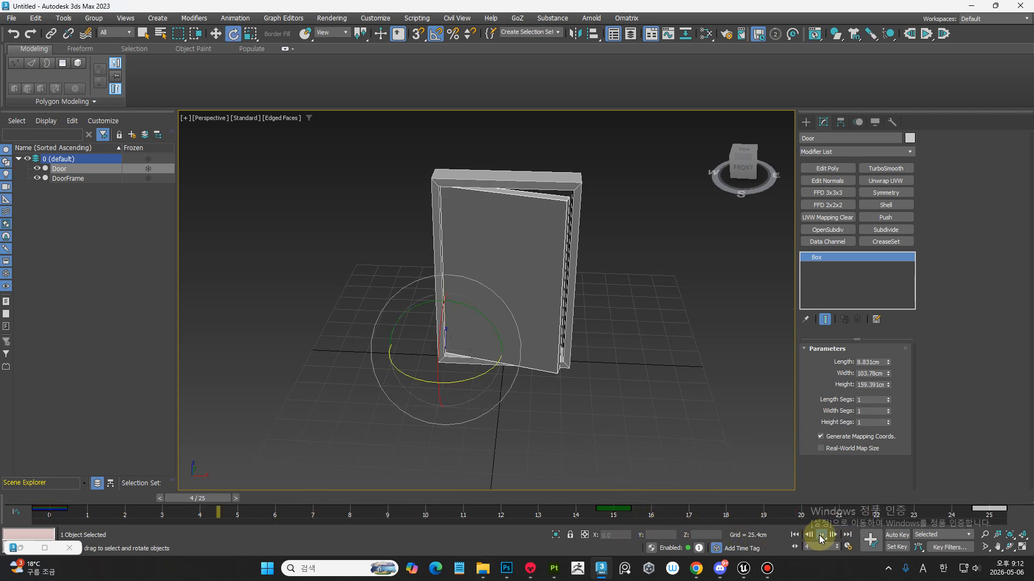
pyautogui.click(795, 534)
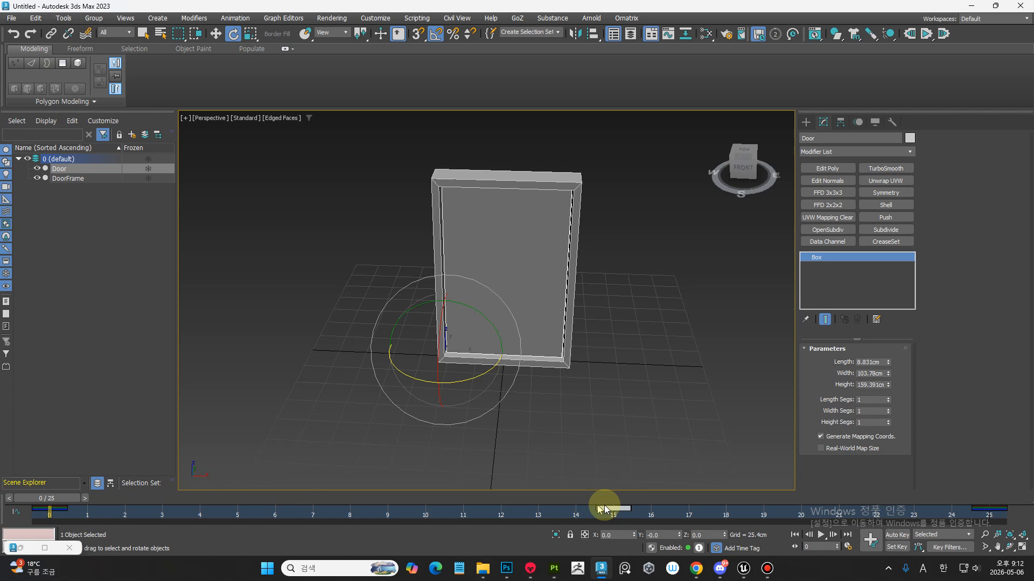
# Step: Move the door's open key from frame 15 to frame 8 and delete the key at frame 25
pyautogui.moveTo(612, 507); pyautogui.dragTo(350, 507)
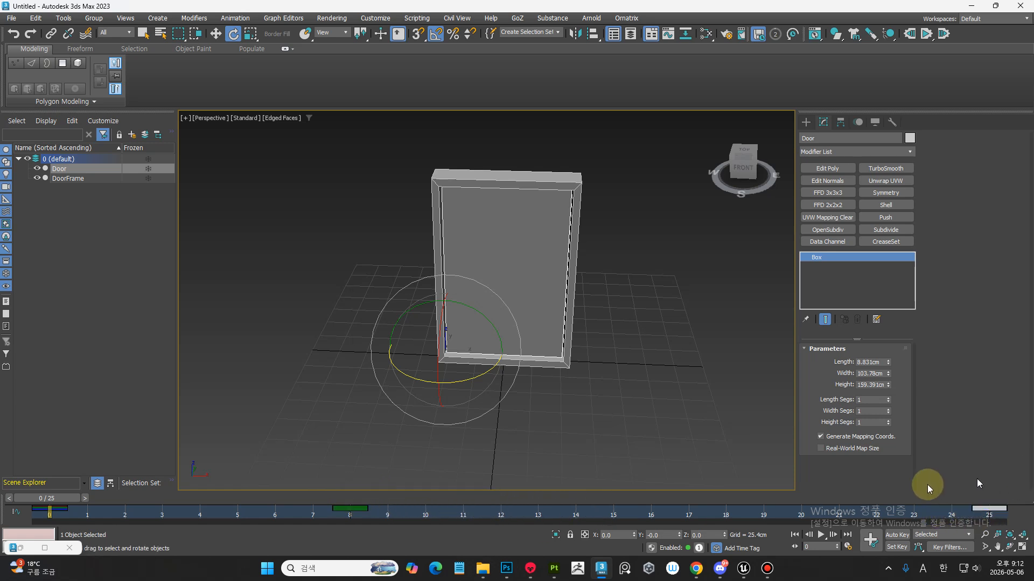
pyautogui.press('Delete')
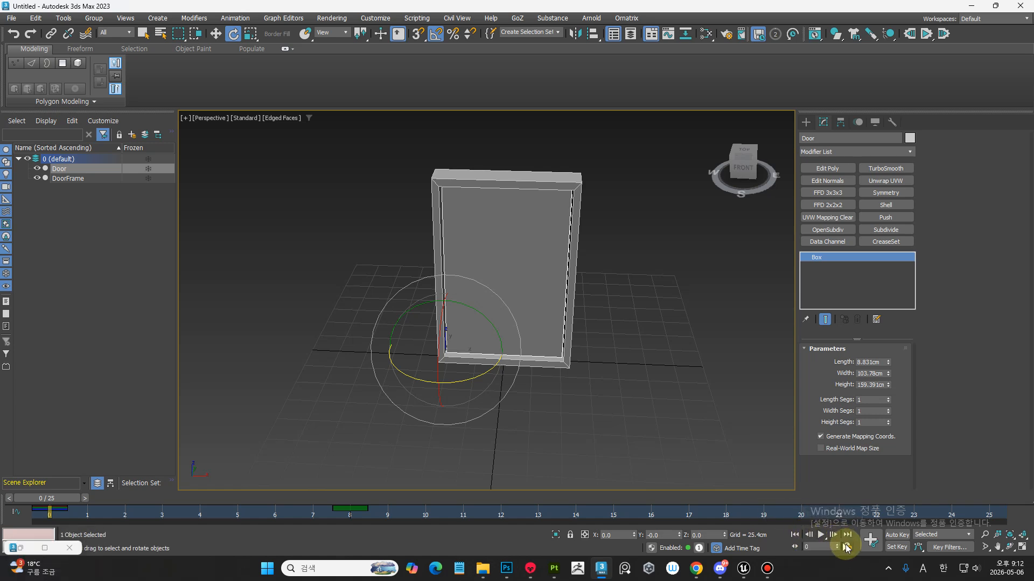
# Step: Set the animation length to 8 in Time Configuration and preview the shortened door animation
pyautogui.click(848, 548)
pyautogui.doubleClick(583, 304)
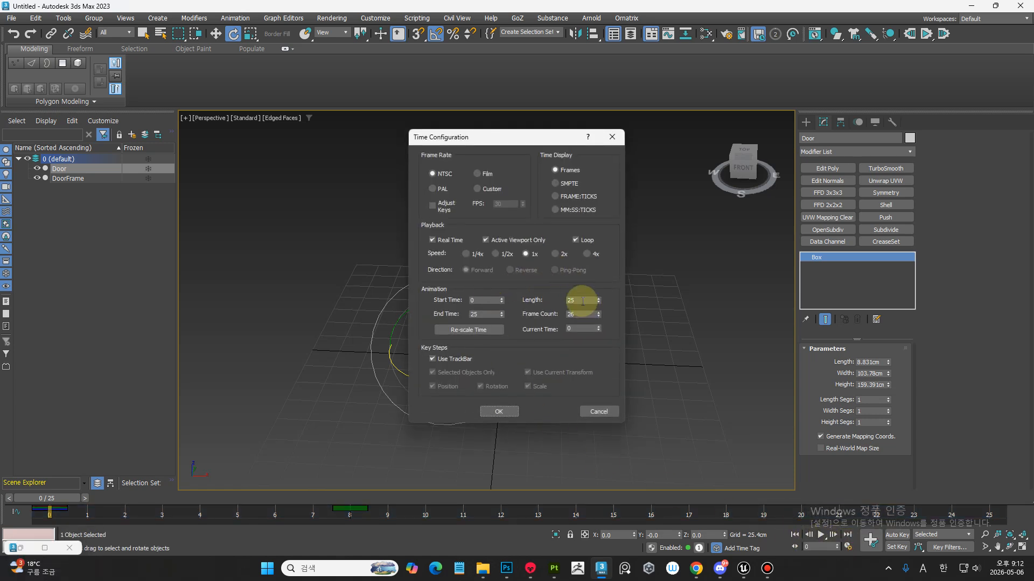
pyautogui.write('8')
pyautogui.press('Return')
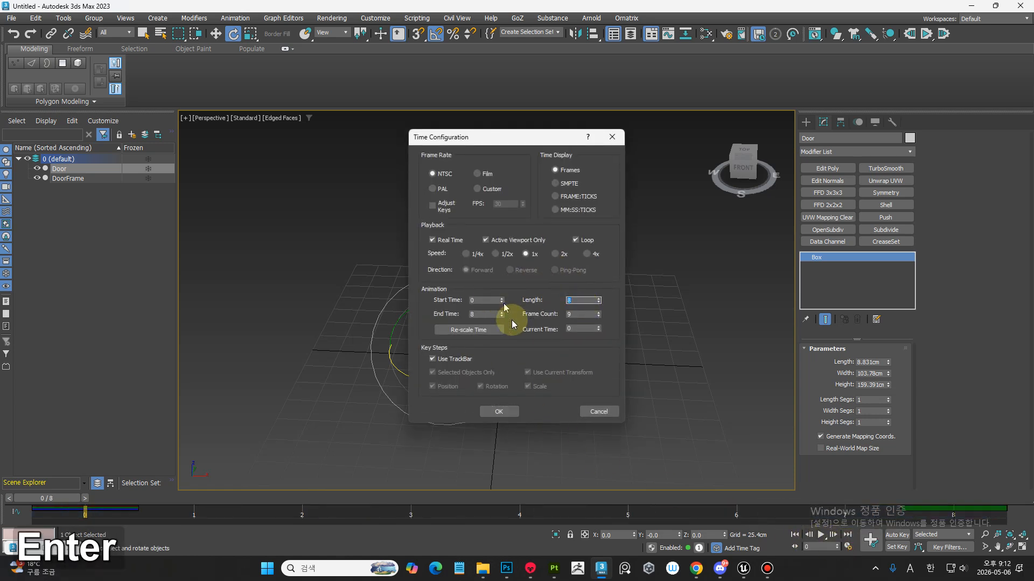
pyautogui.click(504, 411)
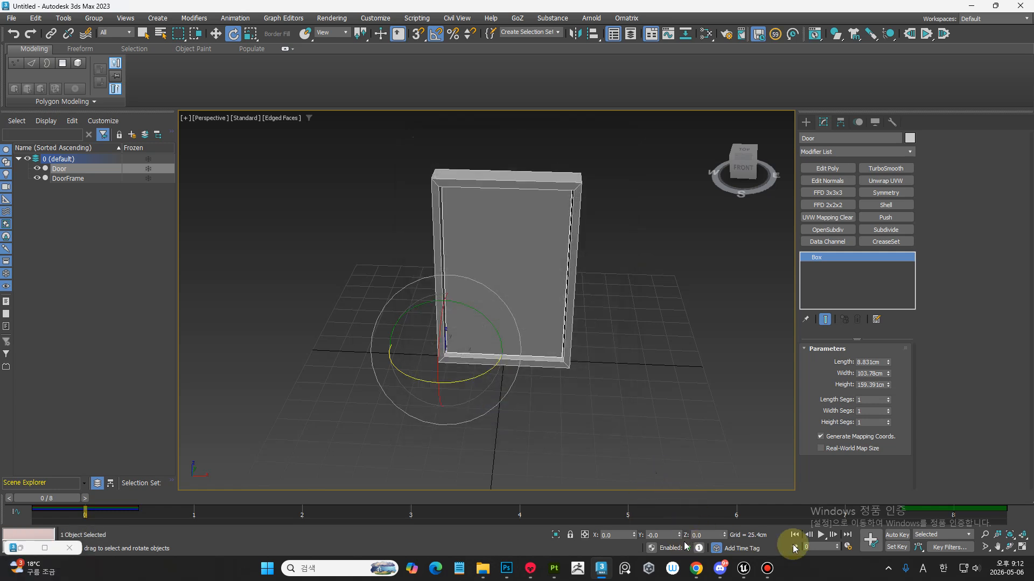
pyautogui.click(825, 539)
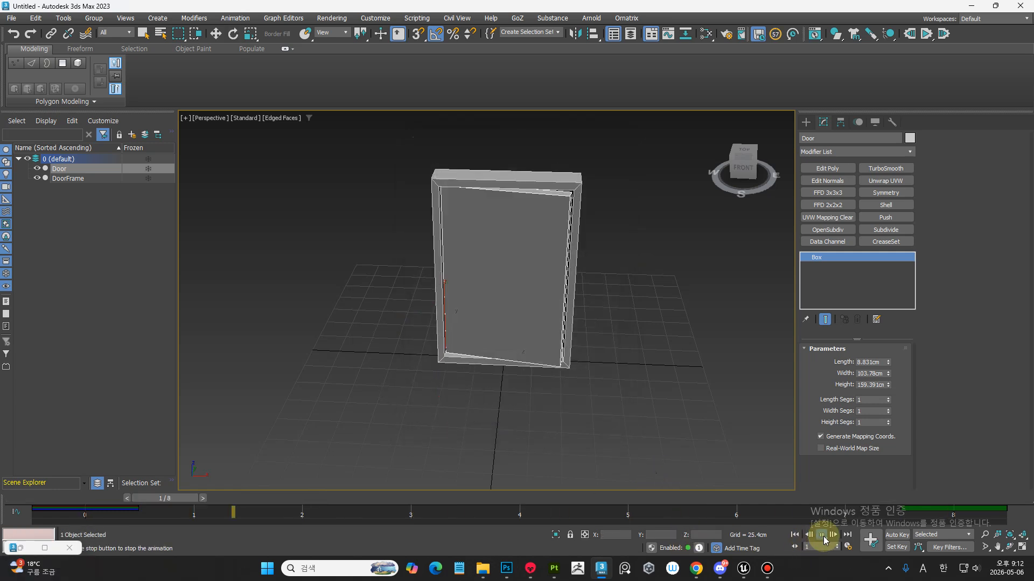
pyautogui.click(822, 535)
pyautogui.press('e')
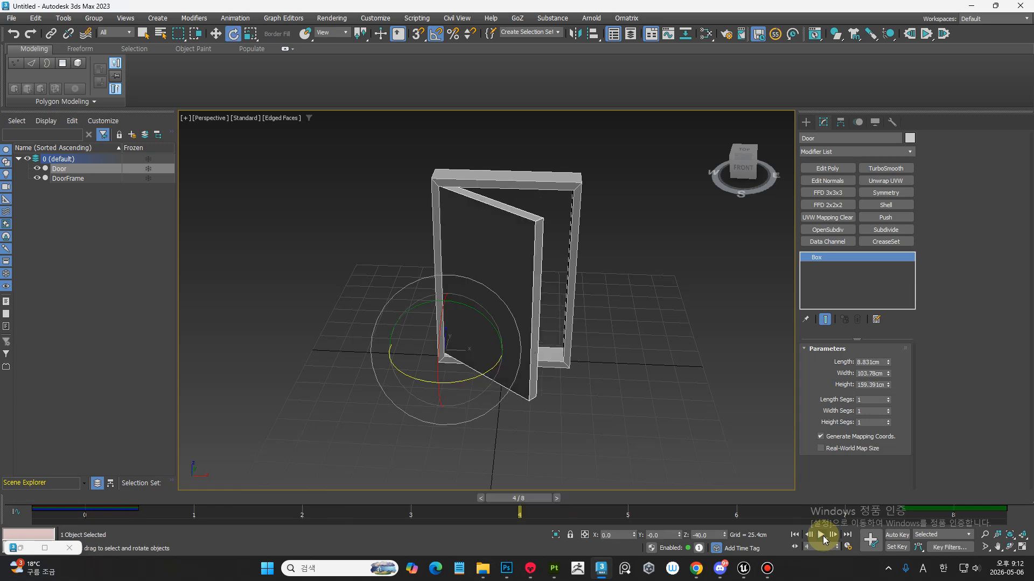
# Step: Turn off looped playback in Time Configuration and replay the door animation from frame 0
pyautogui.rightClick(797, 540)
pyautogui.click(575, 240)
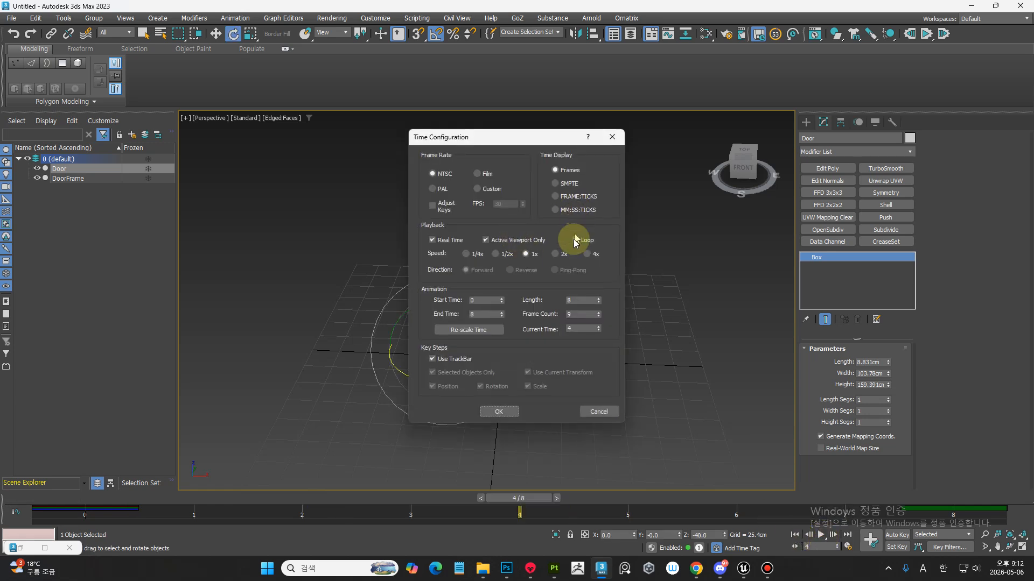
pyautogui.click(498, 411)
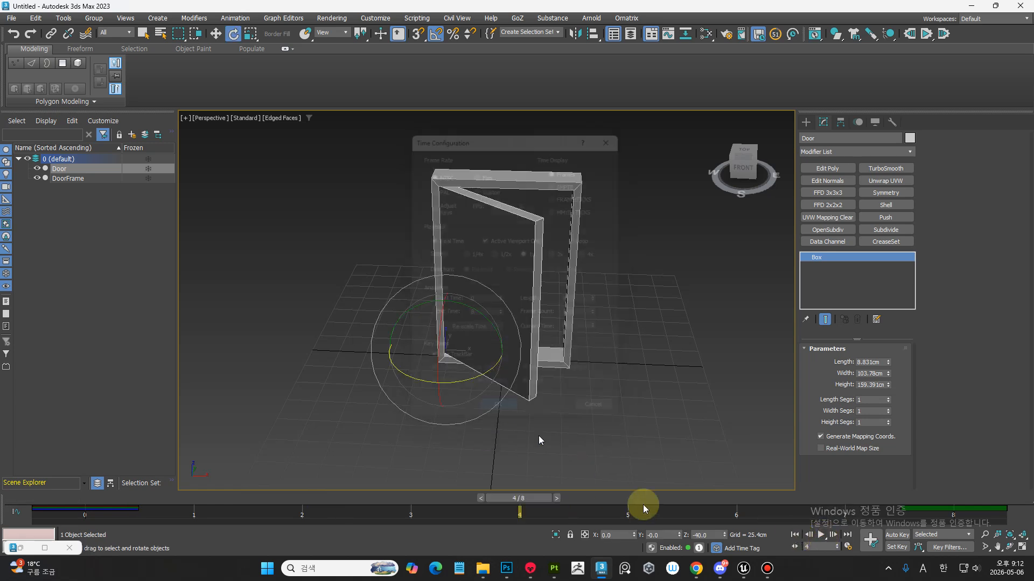
pyautogui.click(793, 534)
pyautogui.click(820, 535)
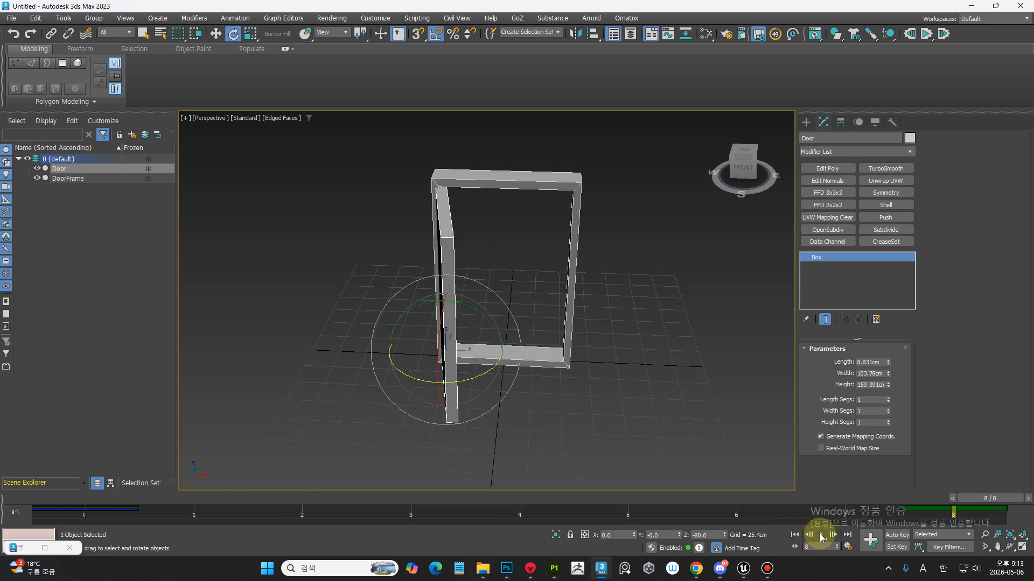
pyautogui.click(821, 535)
pyautogui.click(821, 535)
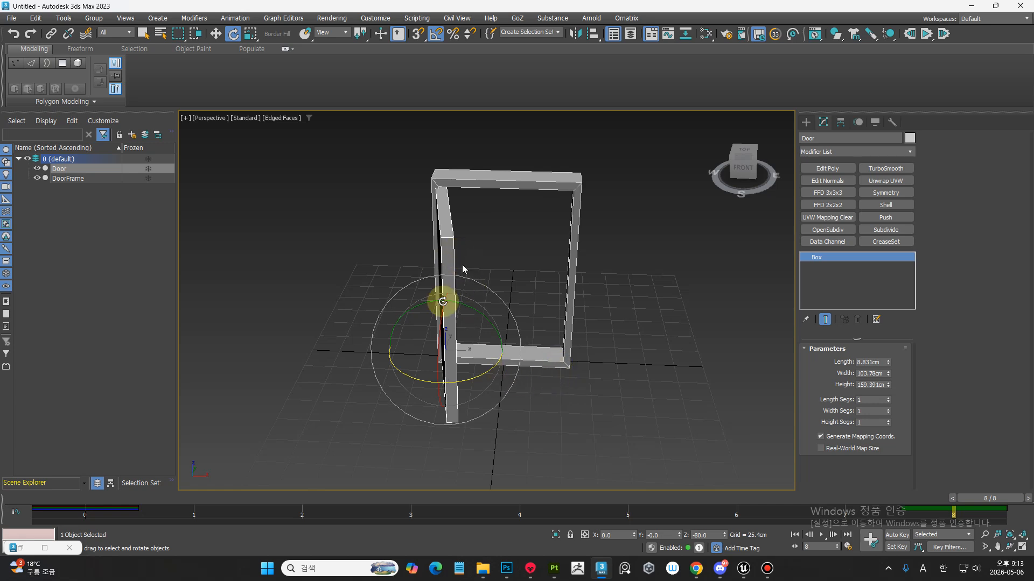
# Step: Swap the door's keys at frames 0 and 8 so the door starts open and closes
pyautogui.moveTo(983, 500); pyautogui.dragTo(873, 500)
pyautogui.moveTo(859, 547); pyautogui.dragTo(1015, 559)
pyautogui.moveTo(884, 514); pyautogui.dragTo(1029, 460)
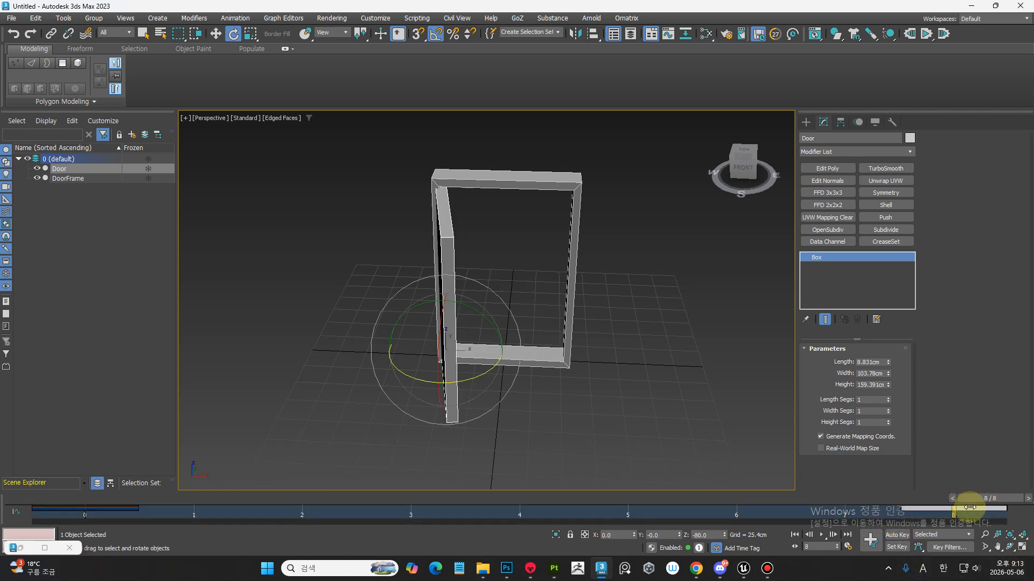
pyautogui.moveTo(969, 507)
pyautogui.mouseDown()
pyautogui.moveTo(526, 508)
pyautogui.moveTo(235, 491)
pyautogui.moveTo(110, 516)
pyautogui.moveTo(83, 503)
pyautogui.moveTo(361, 519)
pyautogui.moveTo(952, 512)
pyautogui.mouseUp()
pyautogui.moveTo(280, 511); pyautogui.dragTo(116, 509)
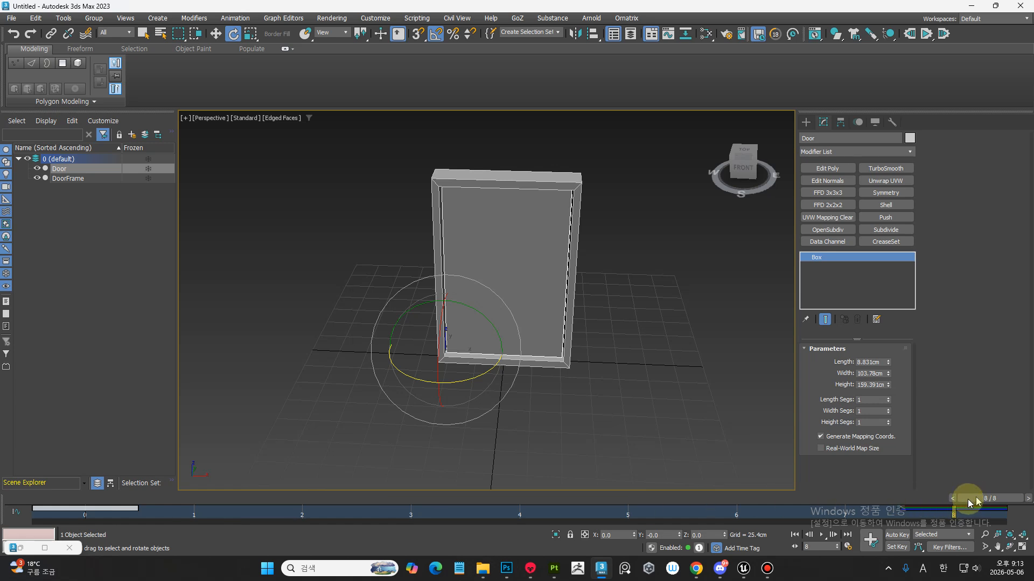
# Step: Play the closing-door animation from frame 0
pyautogui.moveTo(975, 504); pyautogui.dragTo(117, 505)
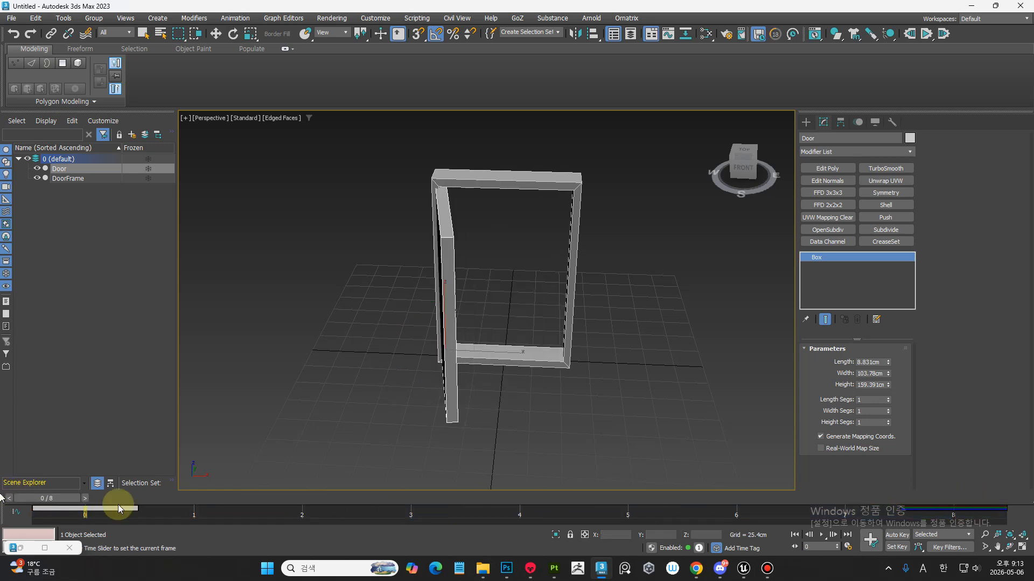
pyautogui.click(822, 535)
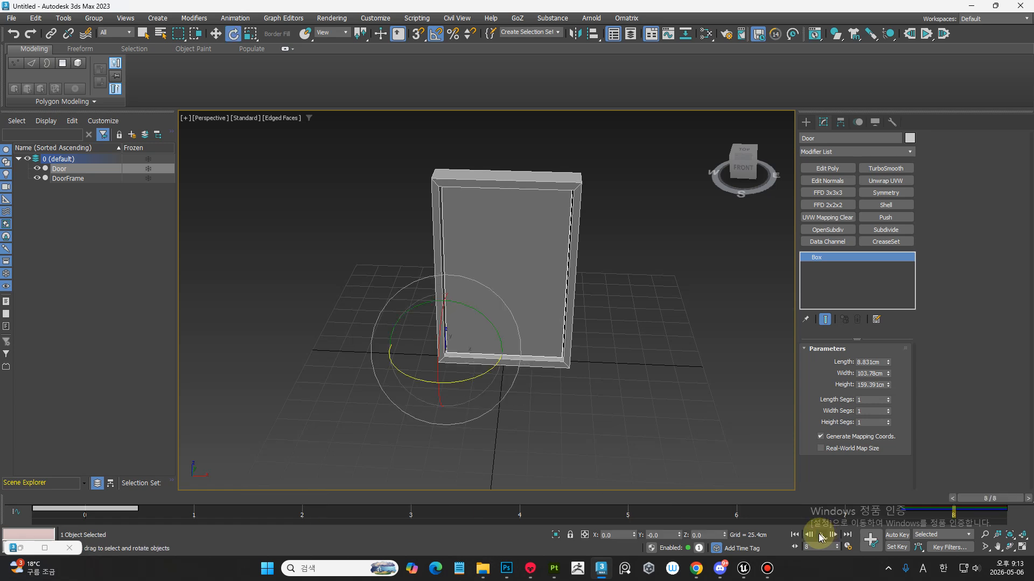
pyautogui.click(821, 535)
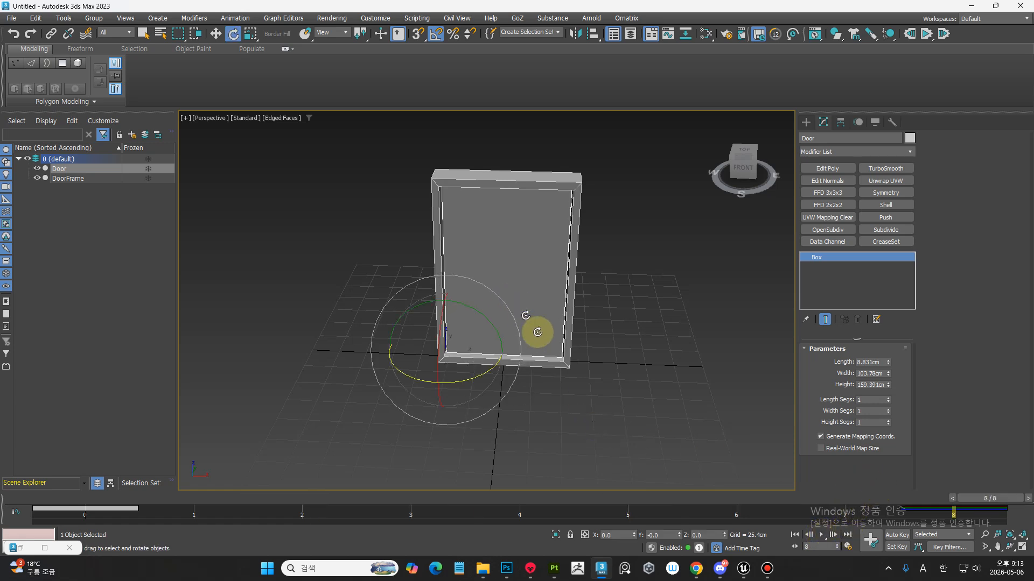
# Step: Swap the door's keys back so it starts closed and is open at frame 8
pyautogui.moveTo(537, 330); pyautogui.dragTo(565, 377, button='middle')
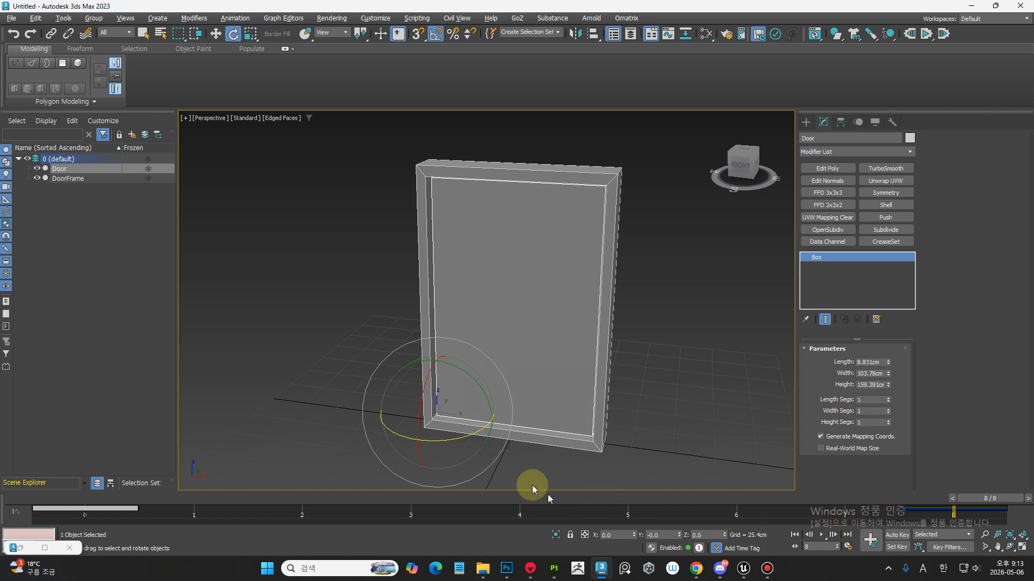
pyautogui.moveTo(535, 451); pyautogui.dragTo(540, 424, button='middle')
pyautogui.moveTo(539, 424); pyautogui.dragTo(532, 448, button='middle')
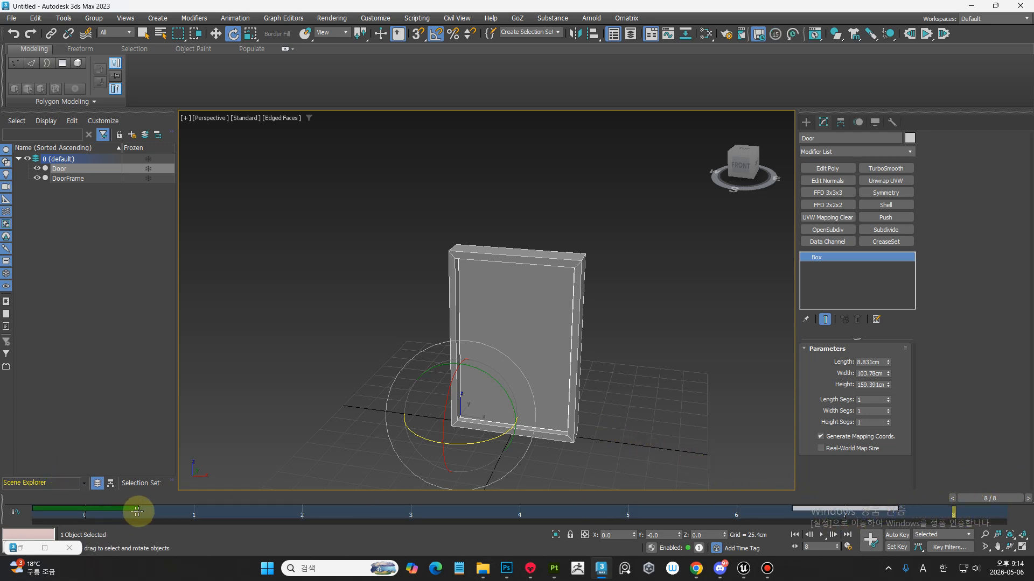
pyautogui.click(106, 514)
pyautogui.moveTo(109, 511); pyautogui.dragTo(947, 510)
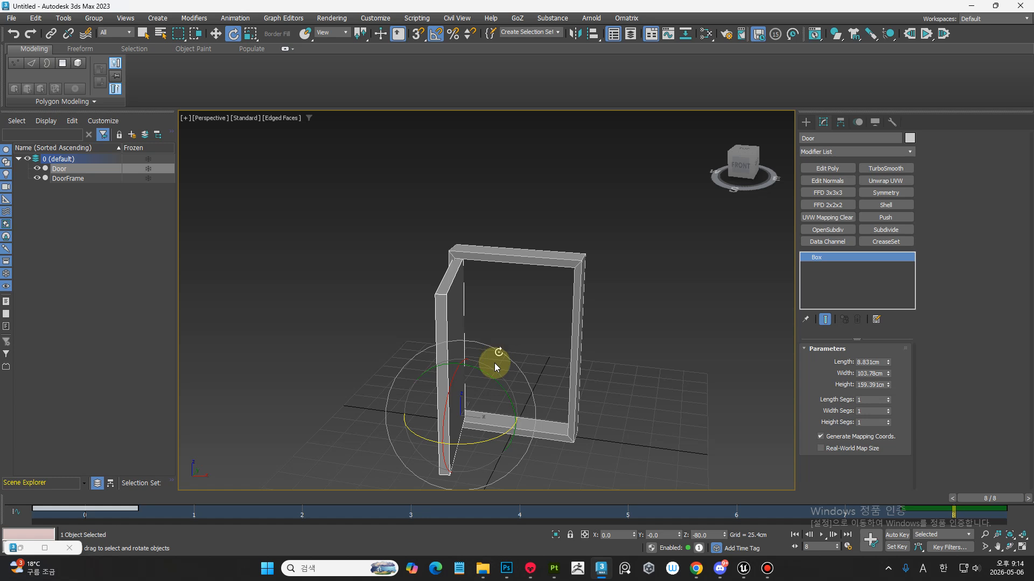
# Step: Delete both of the door's keys and rotate the door closed to 0° about Z at frame 0
pyautogui.moveTo(494, 363); pyautogui.dragTo(968, 533, button='middle')
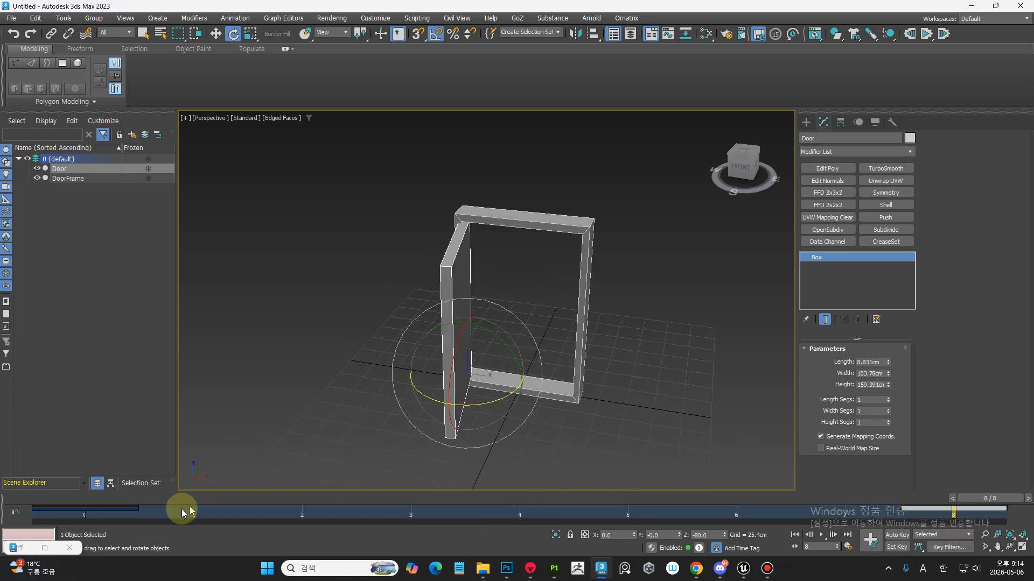
pyautogui.press('Delete')
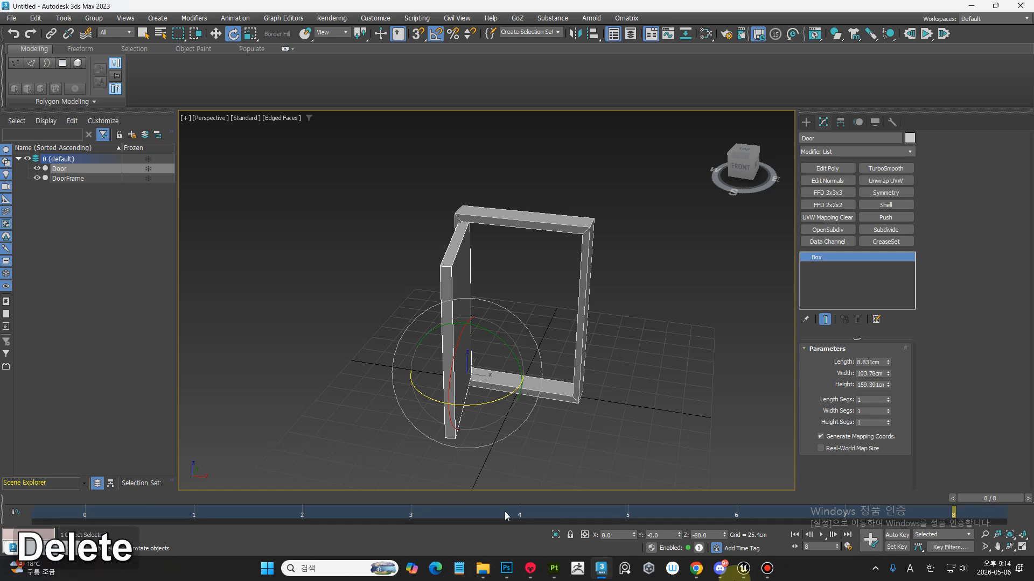
pyautogui.moveTo(978, 496); pyautogui.dragTo(8, 511)
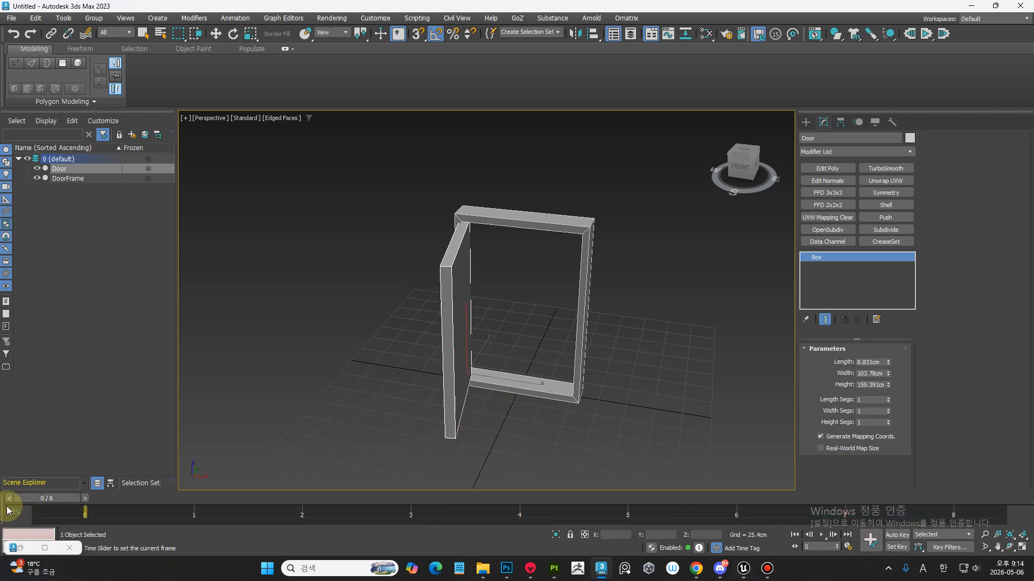
pyautogui.press('e')
pyautogui.moveTo(491, 406); pyautogui.dragTo(535, 411)
pyautogui.moveTo(580, 430); pyautogui.dragTo(562, 469, button='middle')
pyautogui.keyDown('ctrl'); pyautogui.keyDown('alt'); pyautogui.moveTo(563, 469); pyautogui.dragTo(548, 407, button='middle'); pyautogui.keyUp('alt'); pyautogui.keyUp('ctrl')
pyautogui.moveTo(501, 371); pyautogui.dragTo(455, 340, button='middle')
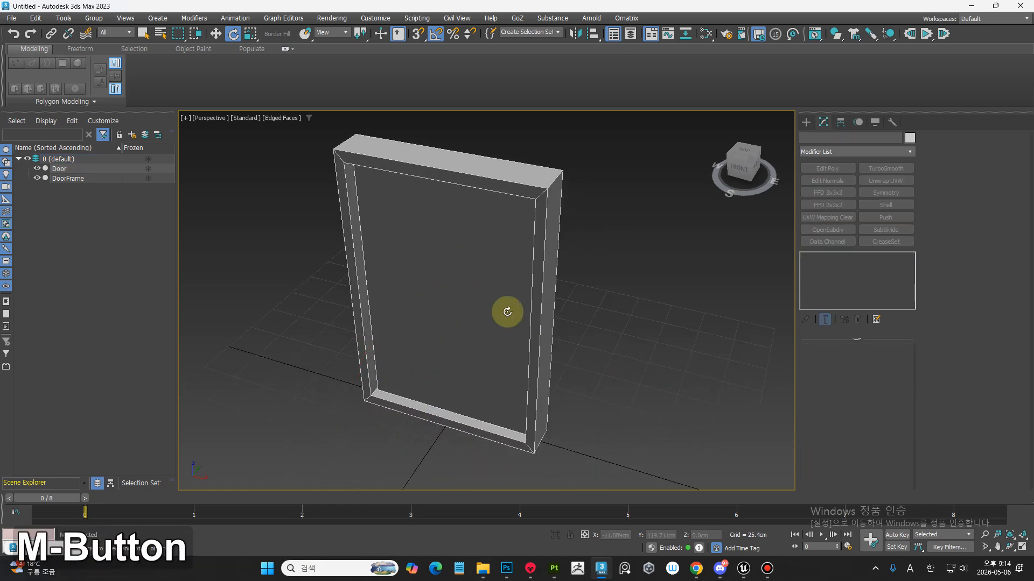
pyautogui.moveTo(505, 309); pyautogui.dragTo(715, 207, button='middle')
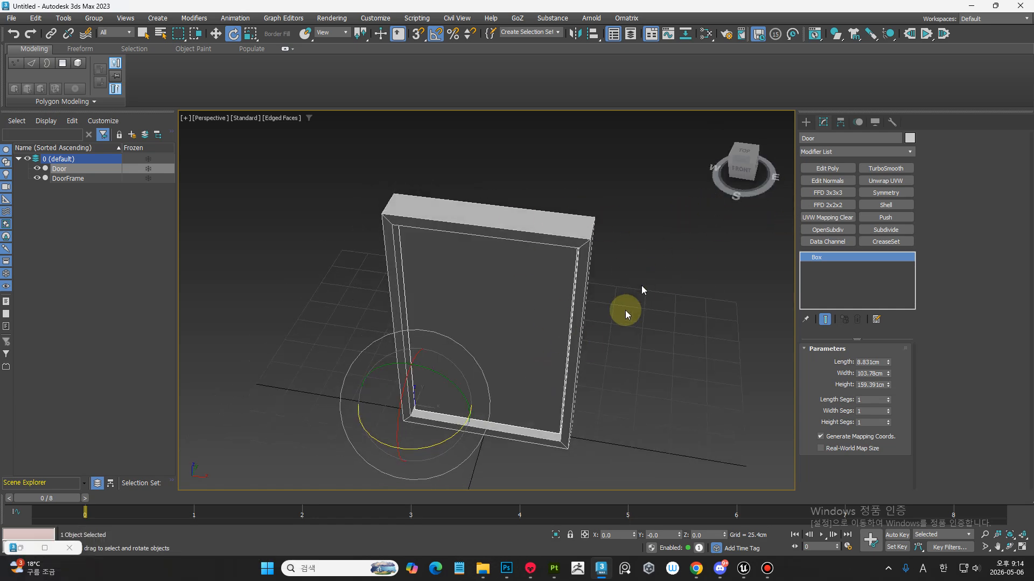
pyautogui.keyDown('alt'); pyautogui.moveTo(623, 307); pyautogui.dragTo(670, 316, button='middle'); pyautogui.keyUp('alt')
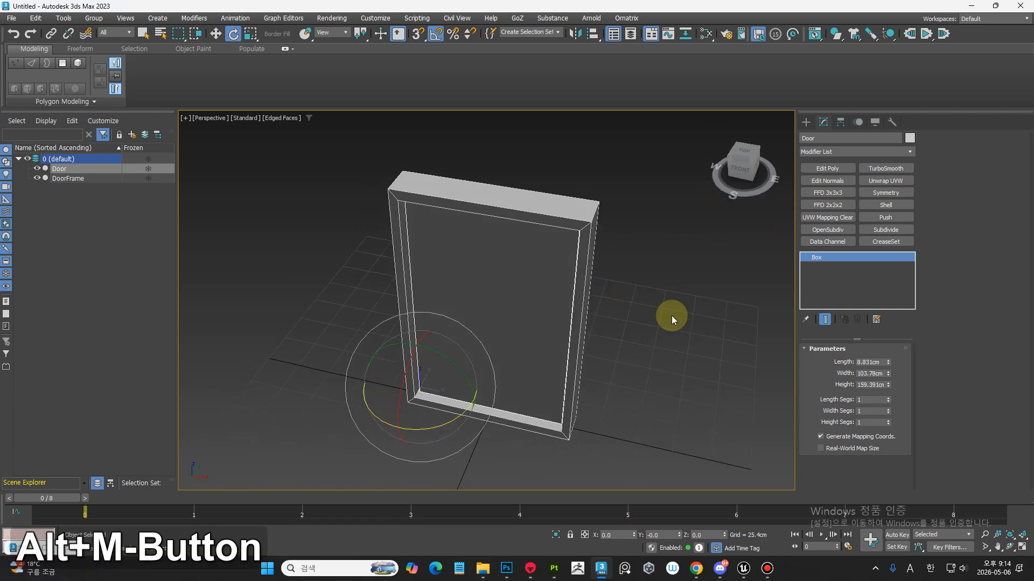
pyautogui.click(876, 122)
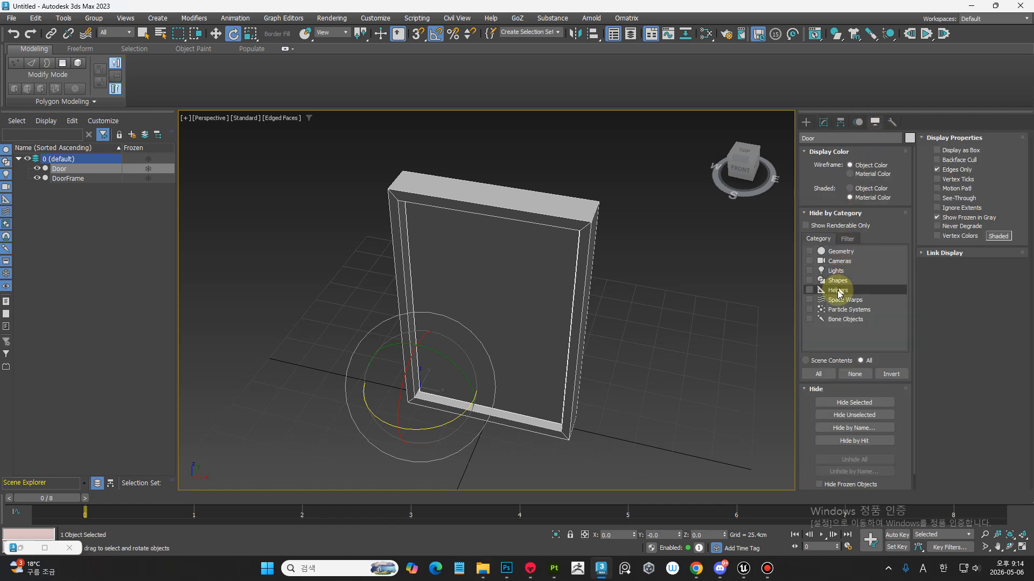
pyautogui.click(858, 122)
pyautogui.click(840, 121)
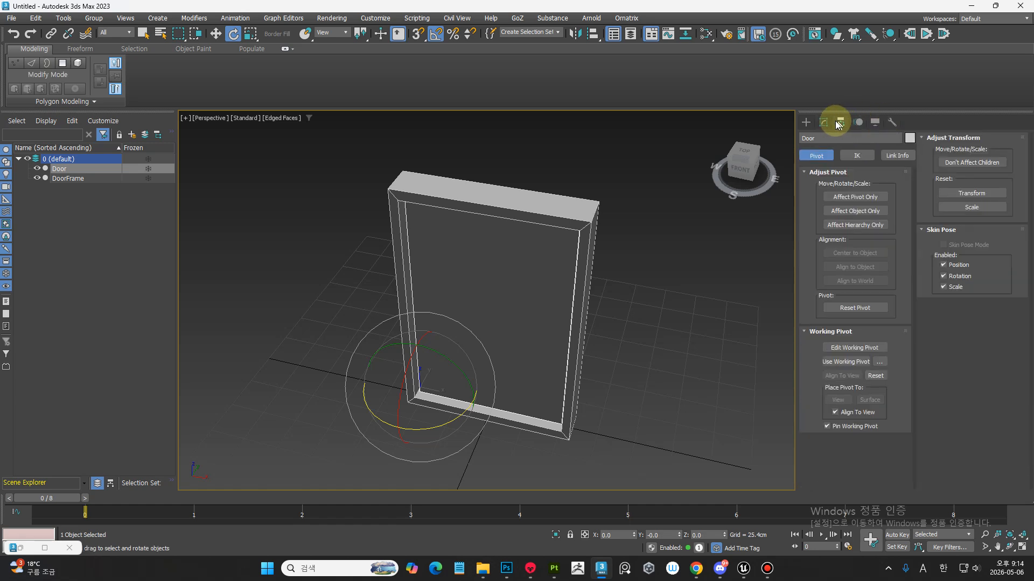
pyautogui.click(822, 122)
# Step: Create a small box about 11.5 × 11.8 × 7.9 cm on the ground beside the door frame's lower corner
pyautogui.click(808, 122)
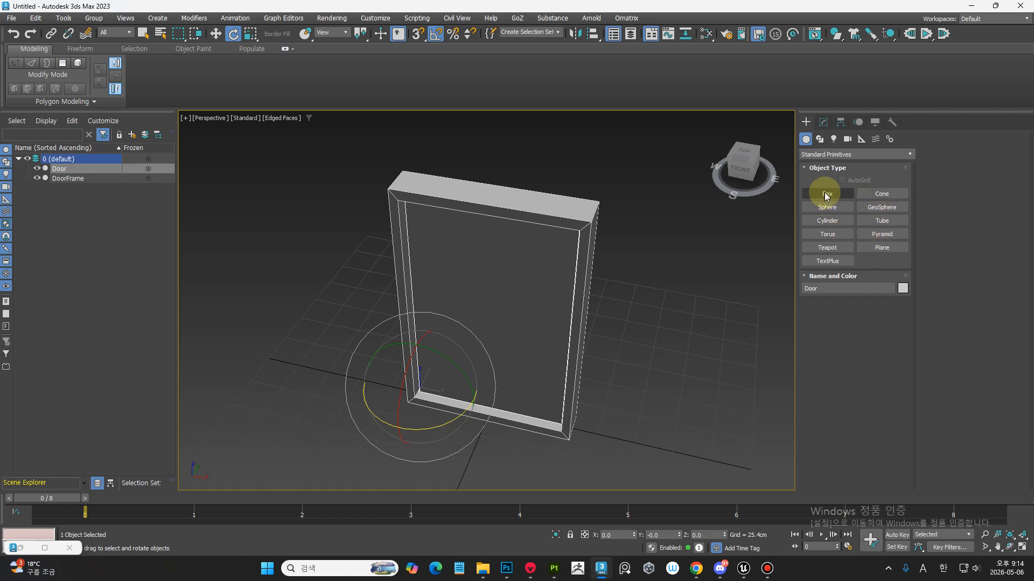
pyautogui.click(826, 197)
pyautogui.moveTo(609, 426); pyautogui.dragTo(602, 410, button='middle')
pyautogui.moveTo(603, 403); pyautogui.dragTo(617, 418)
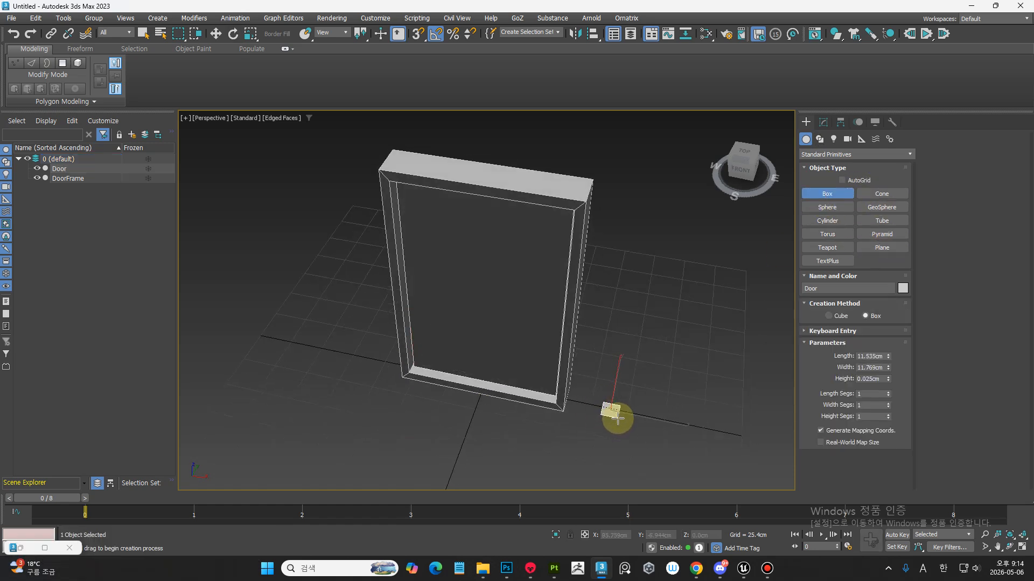
pyautogui.click(615, 406)
pyautogui.keyDown('alt'); pyautogui.moveTo(616, 407); pyautogui.dragTo(604, 380, button='middle'); pyautogui.keyUp('alt')
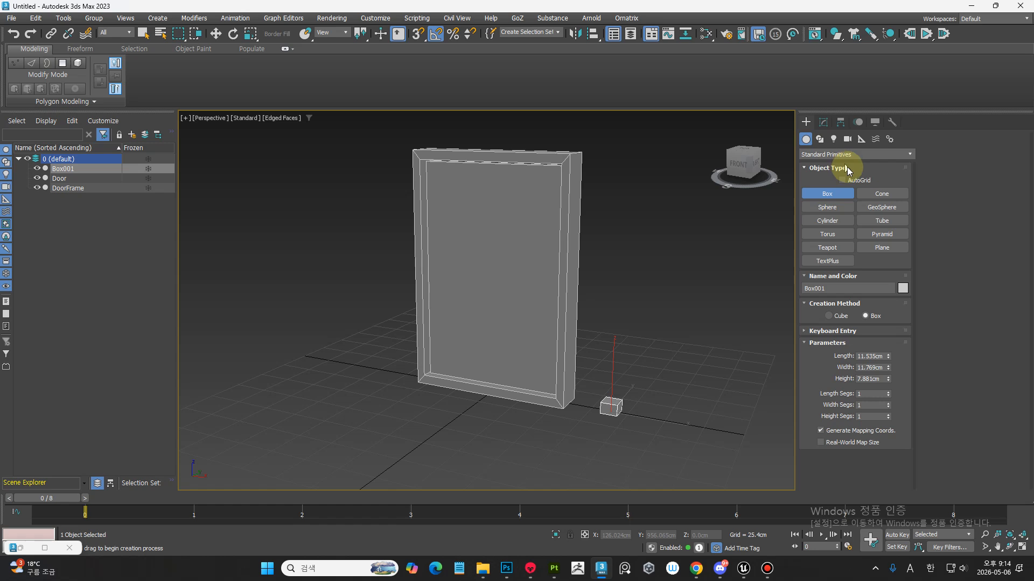
# Step: Rename the new box beside the door frame as DoorHandle
pyautogui.moveTo(835, 289); pyautogui.dragTo(679, 281)
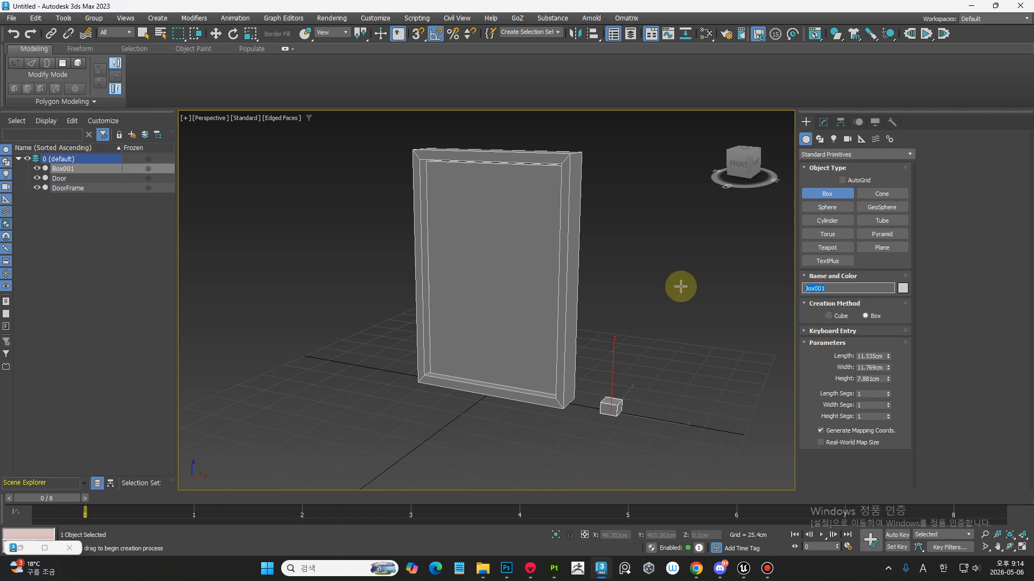
pyautogui.write('Door')
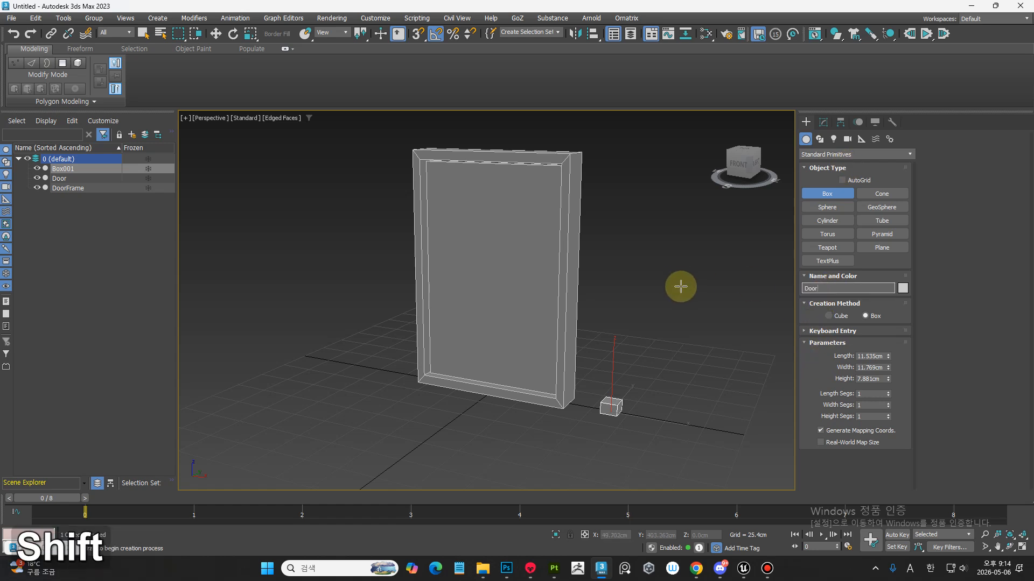
pyautogui.write('Hanle')
pyautogui.press('BackSpace')
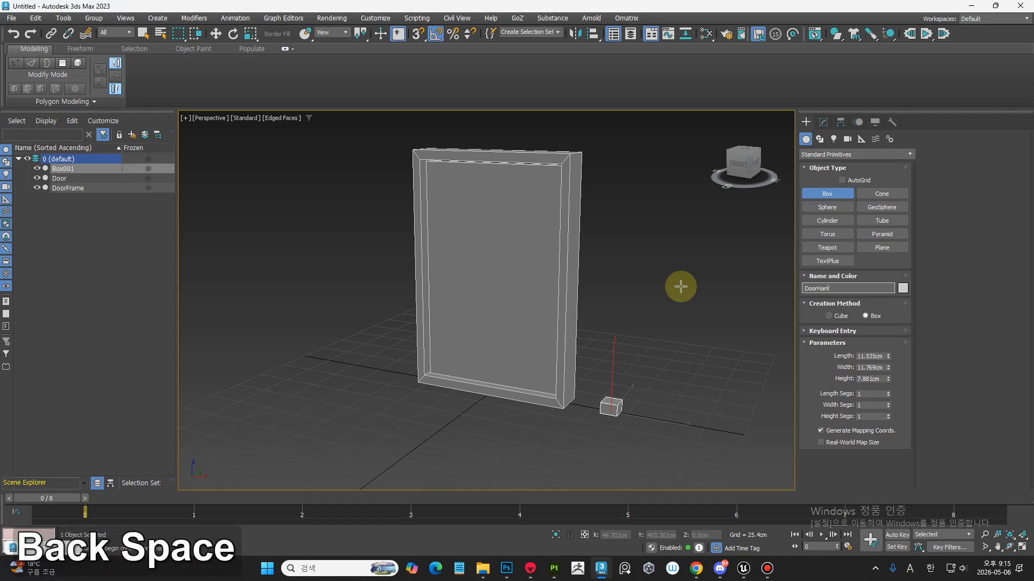
pyautogui.write('dle')
pyautogui.press('Return')
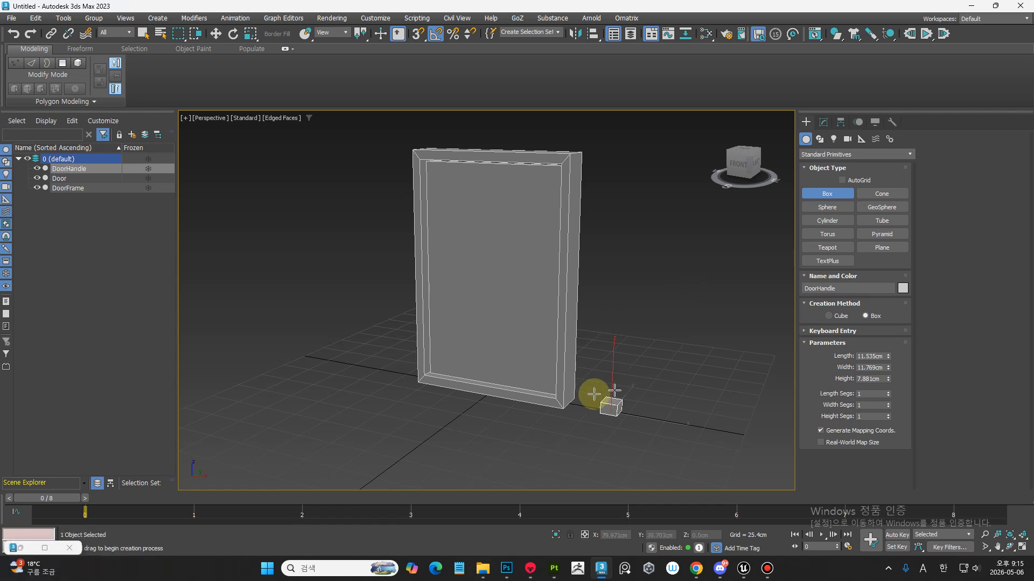
# Step: Place the DoorHandle box onto the door's front face, about mid-height near the edge opposite the hinge, using Select and Place
pyautogui.moveTo(594, 394); pyautogui.dragTo(427, 99, button='middle')
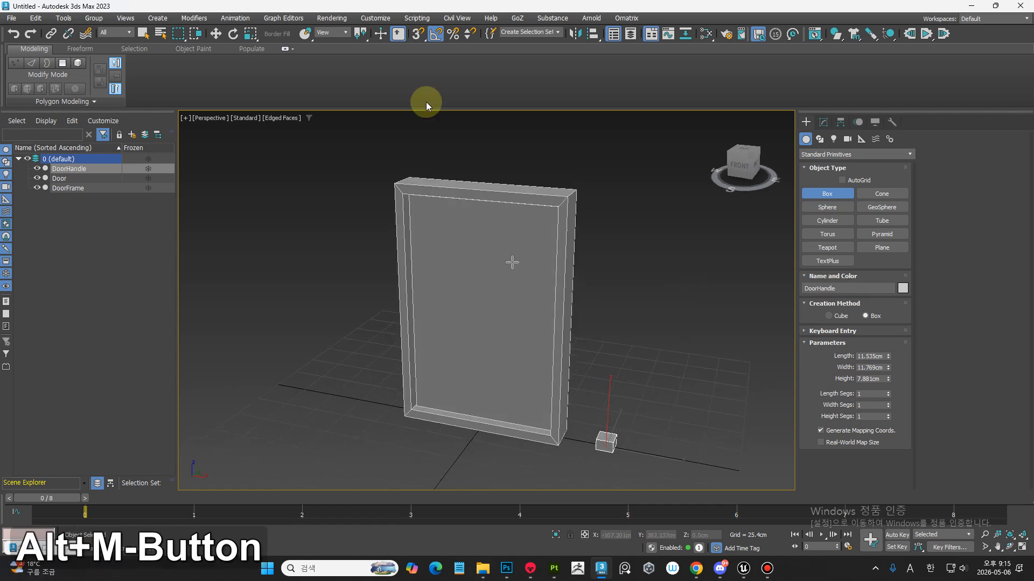
pyautogui.click(306, 35)
pyautogui.moveTo(608, 437); pyautogui.dragTo(544, 322)
pyautogui.keyDown('alt'); pyautogui.moveTo(610, 365); pyautogui.dragTo(583, 369, button='middle'); pyautogui.keyUp('alt')
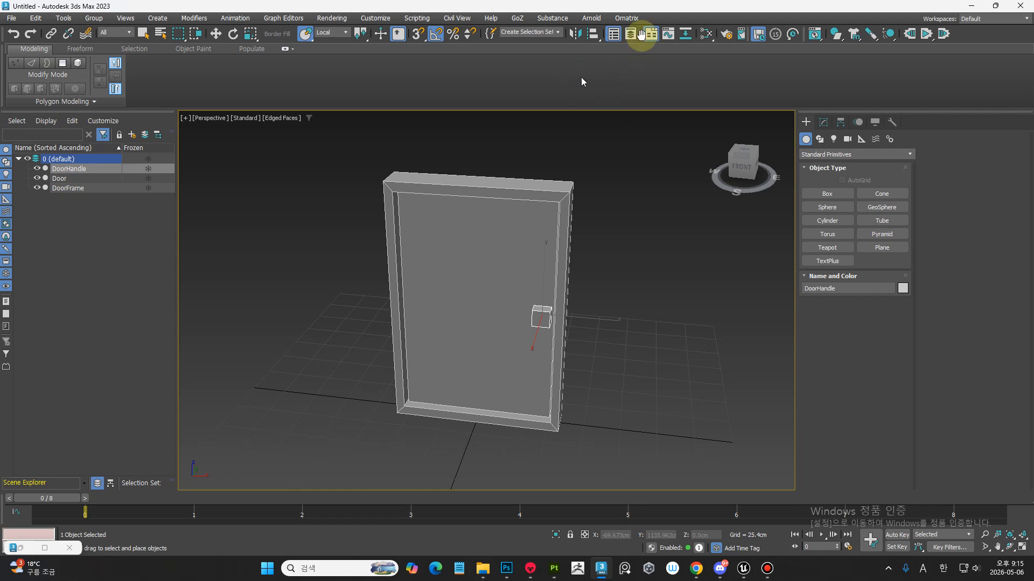
# Step: Link DoorHandle as a child of Door in the Schematic View and close the view
pyautogui.click(686, 36)
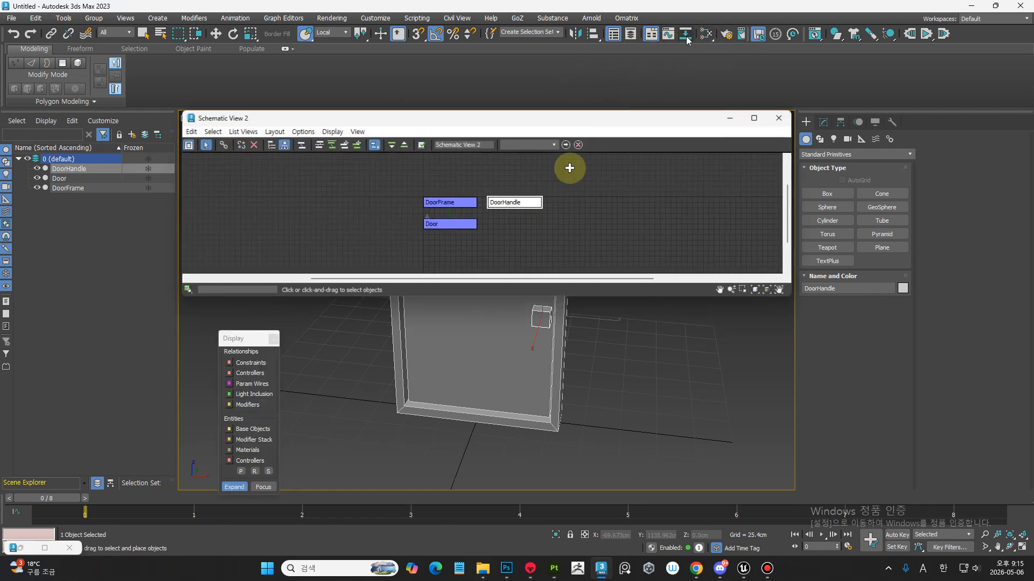
pyautogui.moveTo(526, 203); pyautogui.dragTo(468, 224)
pyautogui.click(223, 145)
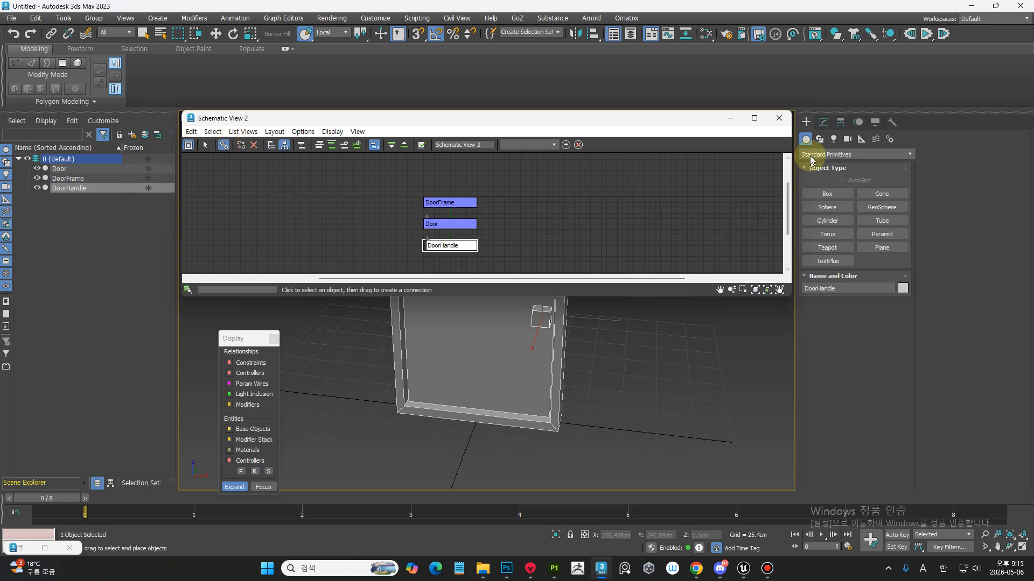
pyautogui.click(778, 118)
# Step: Rotate the door 15° about Z to test the handle link, and undo the rotation
pyautogui.keyDown('alt'); pyautogui.moveTo(547, 337); pyautogui.dragTo(507, 385, button='middle'); pyautogui.keyUp('alt')
pyautogui.click(60, 168)
pyautogui.press('e')
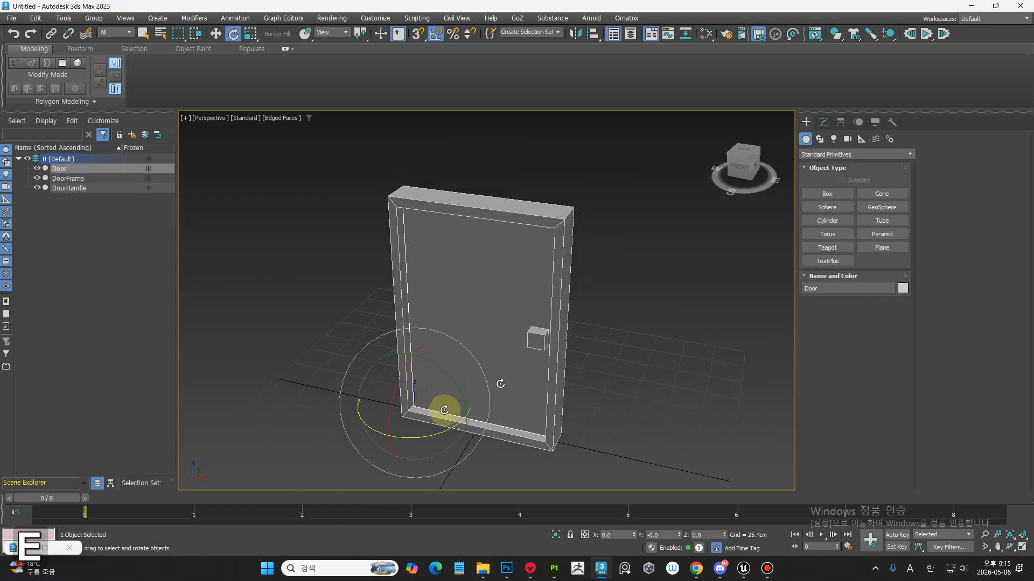
pyautogui.moveTo(455, 429); pyautogui.dragTo(515, 441)
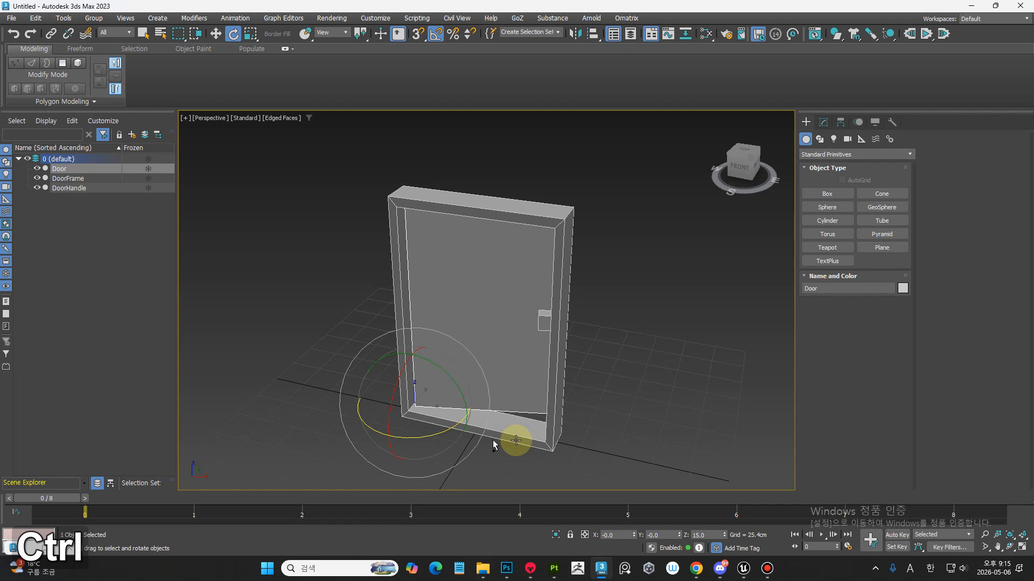
pyautogui.hotkey('ctrl', 'z')
# Step: Create a small Dummy helper on the ground beside the door frame
pyautogui.click(538, 337)
pyautogui.keyDown('alt'); pyautogui.moveTo(538, 369); pyautogui.dragTo(481, 320, button='middle'); pyautogui.keyUp('alt')
pyautogui.keyDown('ctrl'); pyautogui.keyDown('alt'); pyautogui.moveTo(477, 335); pyautogui.dragTo(475, 318, button='middle'); pyautogui.keyUp('alt'); pyautogui.keyUp('ctrl')
pyautogui.keyDown('alt'); pyautogui.moveTo(476, 318); pyautogui.dragTo(509, 323, button='middle'); pyautogui.keyUp('alt')
pyautogui.keyDown('alt'); pyautogui.moveTo(509, 323); pyautogui.dragTo(523, 341, button='middle'); pyautogui.keyUp('alt')
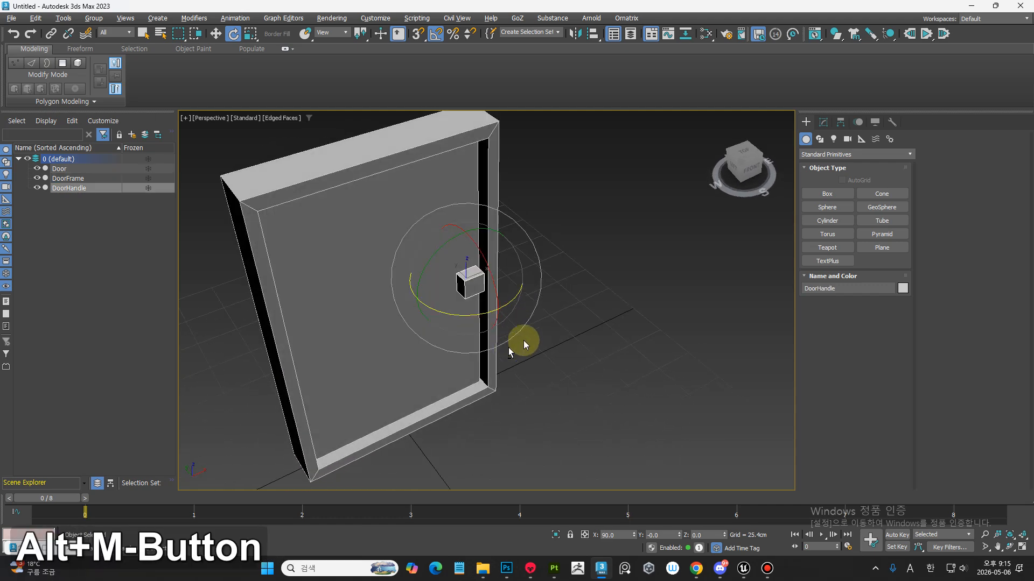
pyautogui.click(889, 139)
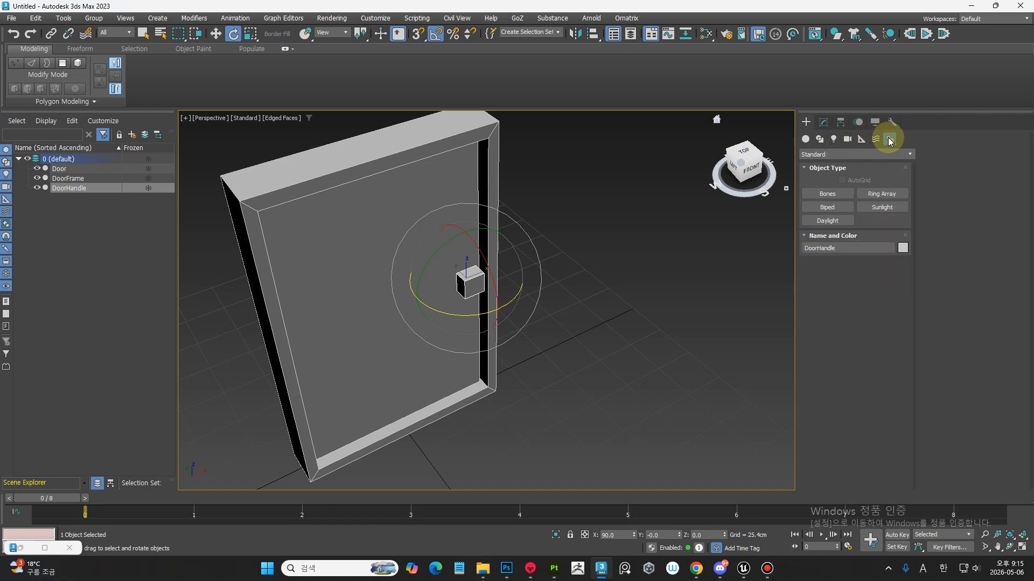
pyautogui.click(861, 139)
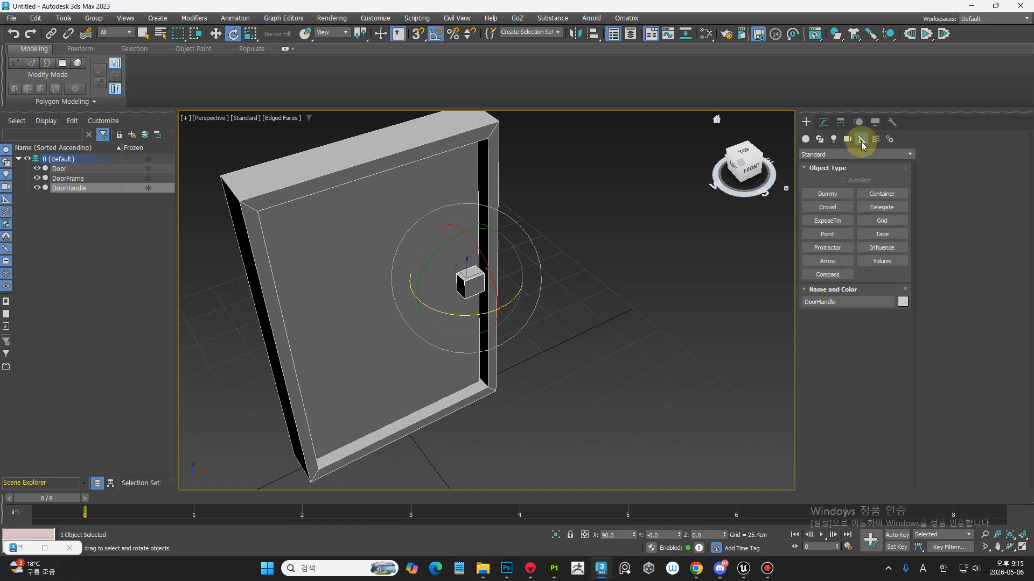
pyautogui.keyDown('alt'); pyautogui.moveTo(694, 278); pyautogui.dragTo(678, 311, button='middle'); pyautogui.keyUp('alt')
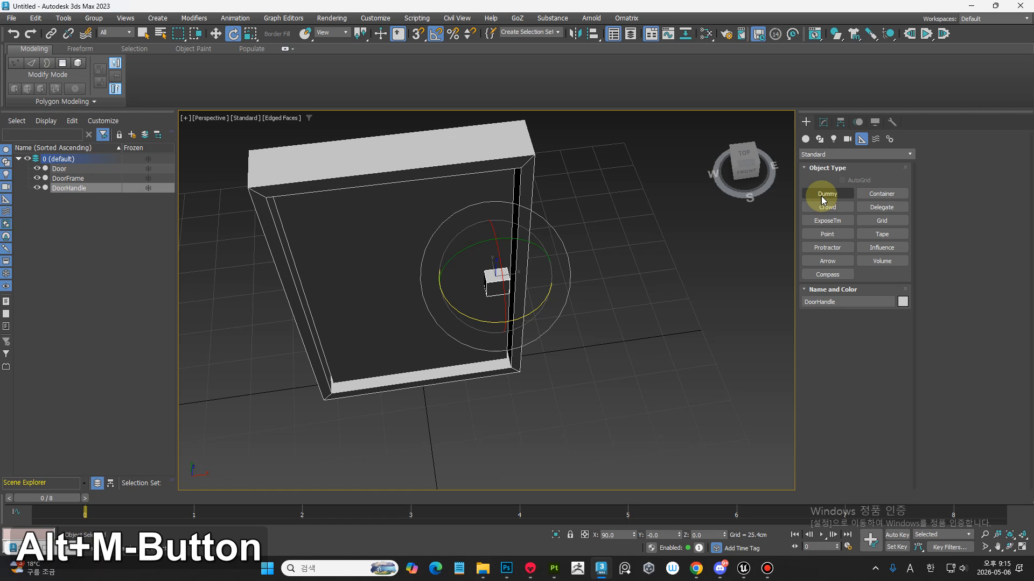
pyautogui.click(827, 193)
pyautogui.moveTo(606, 365); pyautogui.dragTo(616, 374)
pyautogui.moveTo(616, 373); pyautogui.dragTo(595, 398, button='middle')
pyautogui.press('w')
pyautogui.click(648, 414)
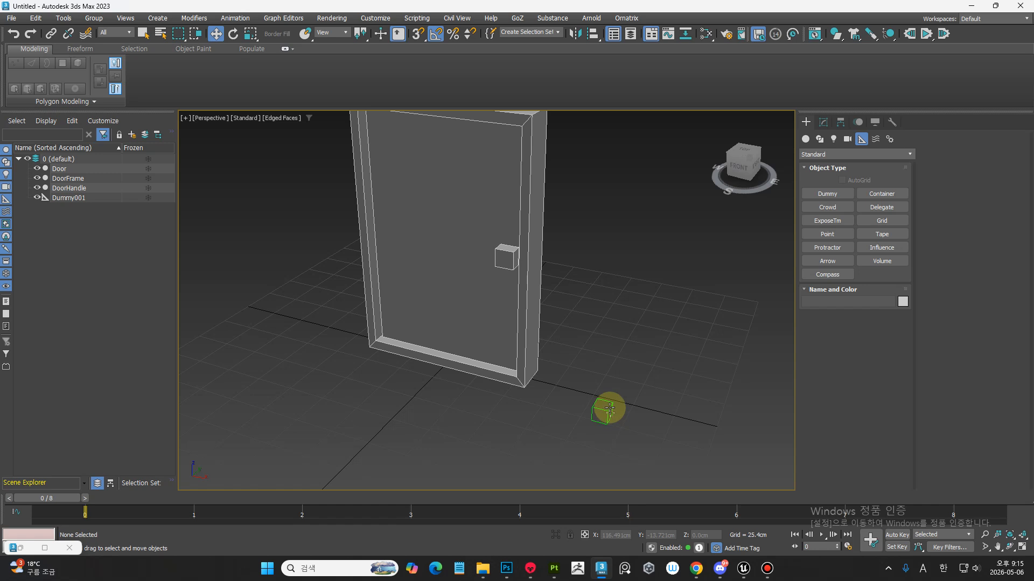
# Step: Rename the dummy helper as DoorHandleHelper
pyautogui.click(606, 411)
pyautogui.click(822, 304)
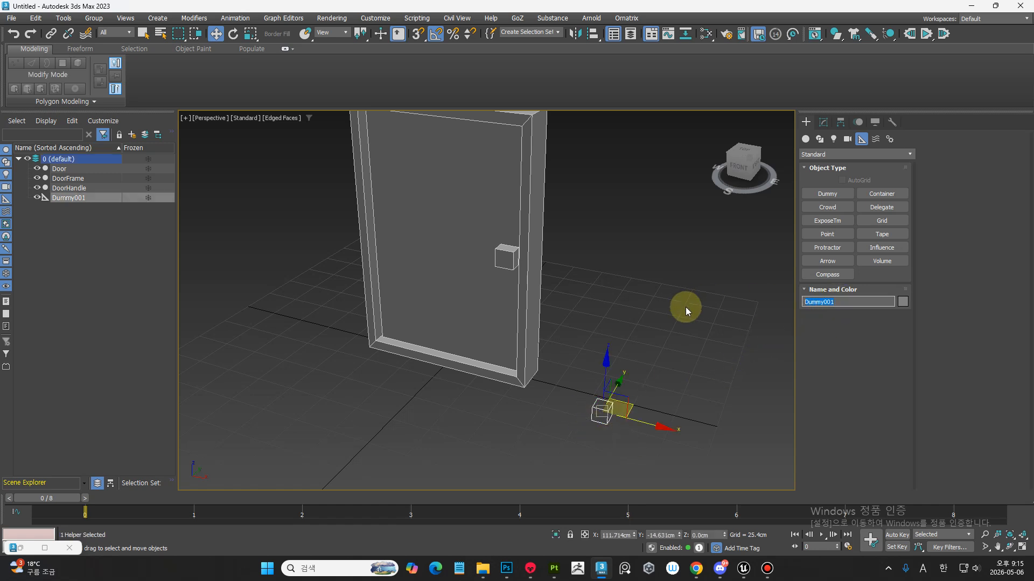
pyautogui.write('DoorGa')
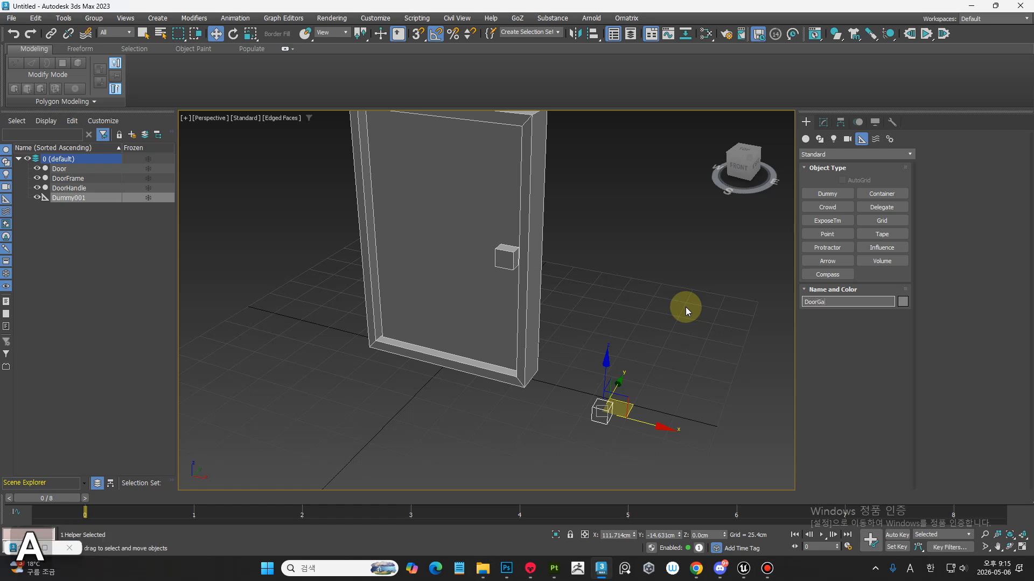
pyautogui.press('BackSpace')
pyautogui.write('H')
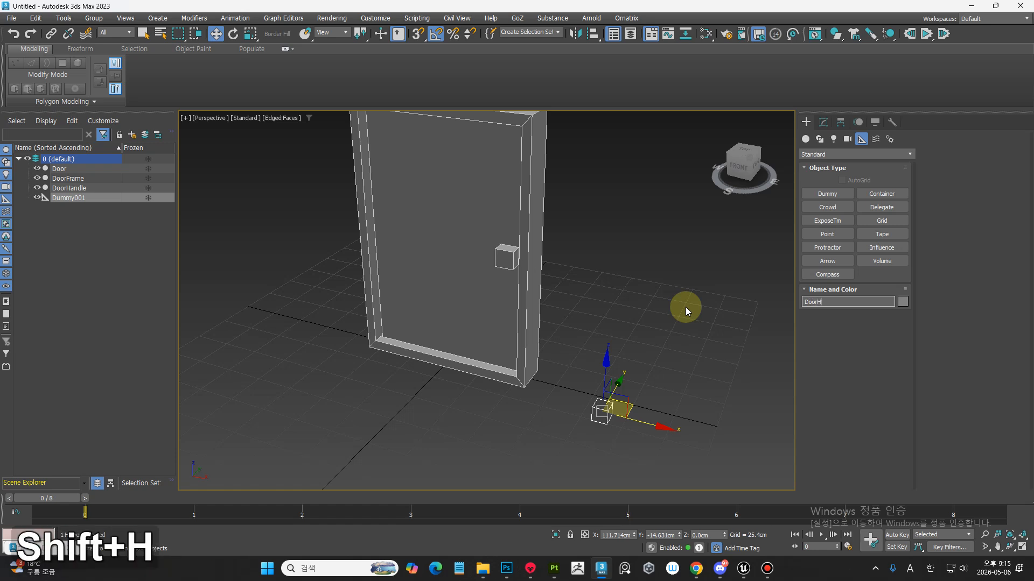
pyautogui.write('andle')
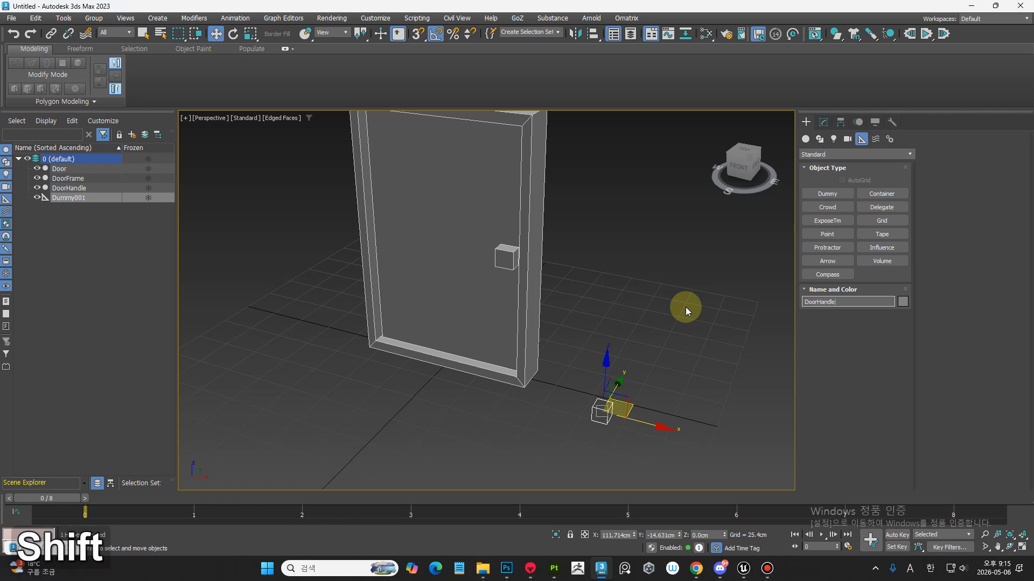
pyautogui.write('An')
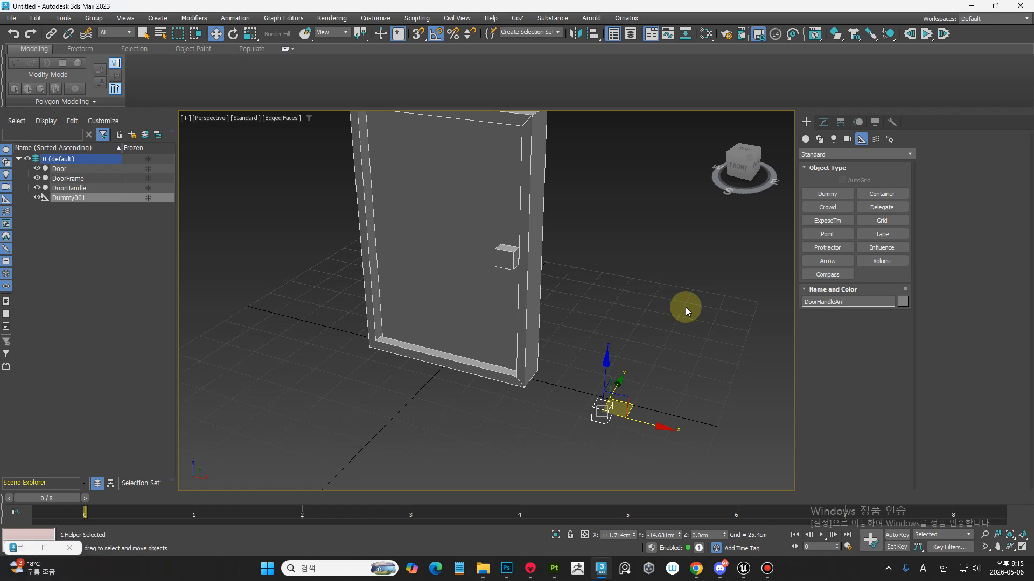
pyautogui.press('BackSpace')
pyautogui.press('BackSpace')
pyautogui.write('Help')
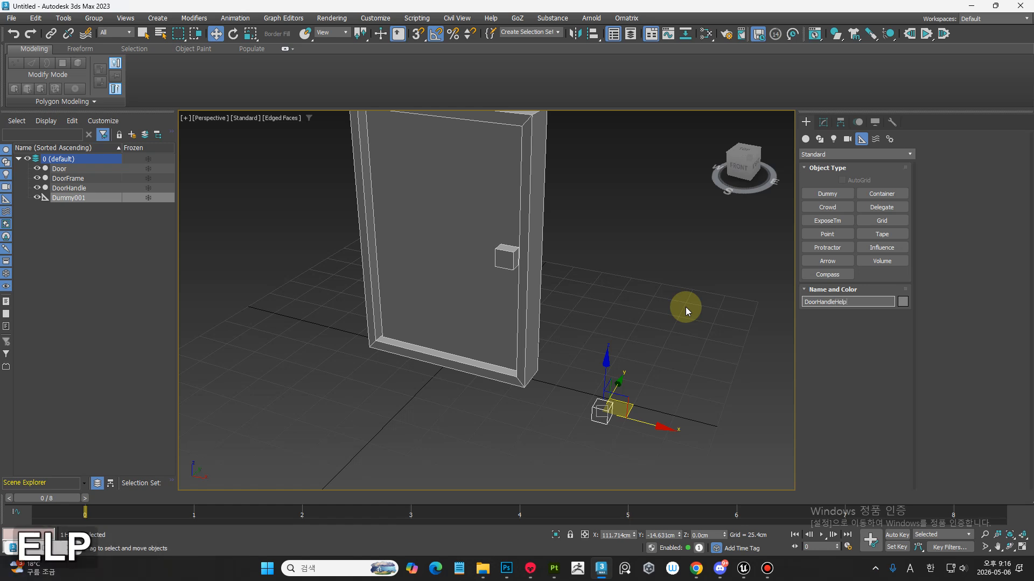
pyautogui.write('er')
pyautogui.press('Return')
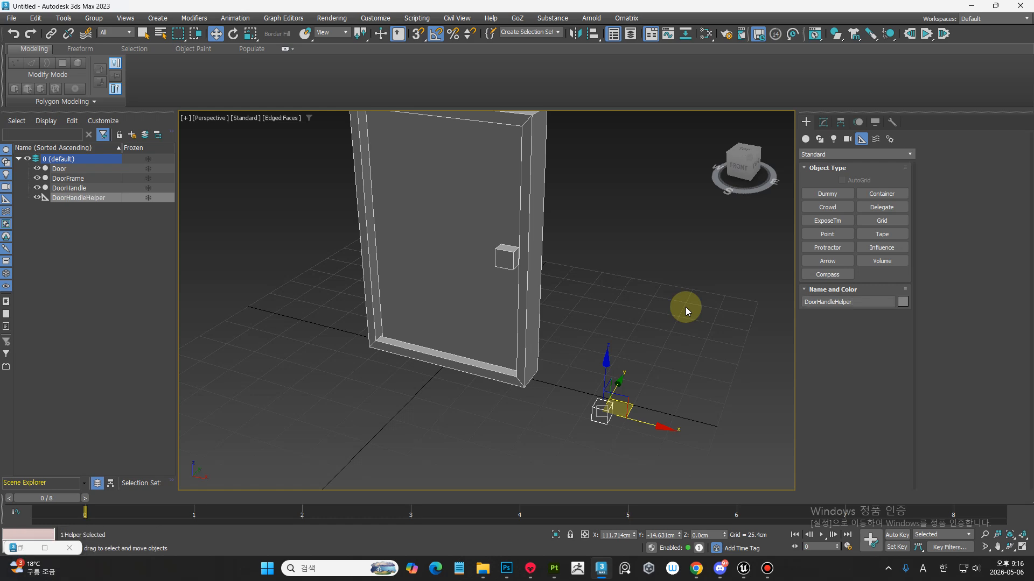
# Step: Align DoorHandleHelper to DoorHandle, center to center, on the X, Y and Z positions
pyautogui.moveTo(602, 408); pyautogui.dragTo(603, 412, button='middle')
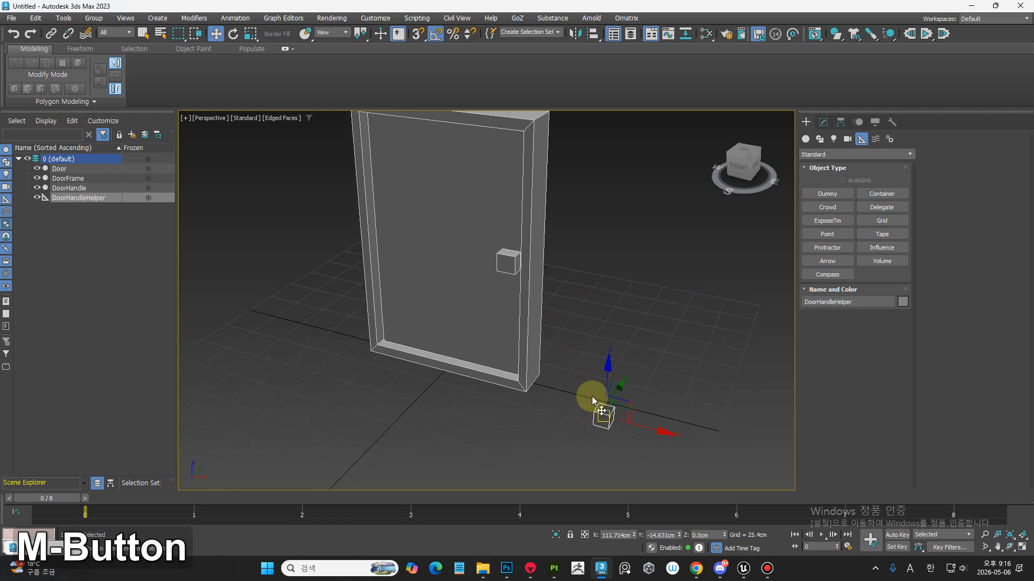
pyautogui.moveTo(596, 359); pyautogui.dragTo(598, 384, button='middle')
pyautogui.hotkey('alt', 'a')
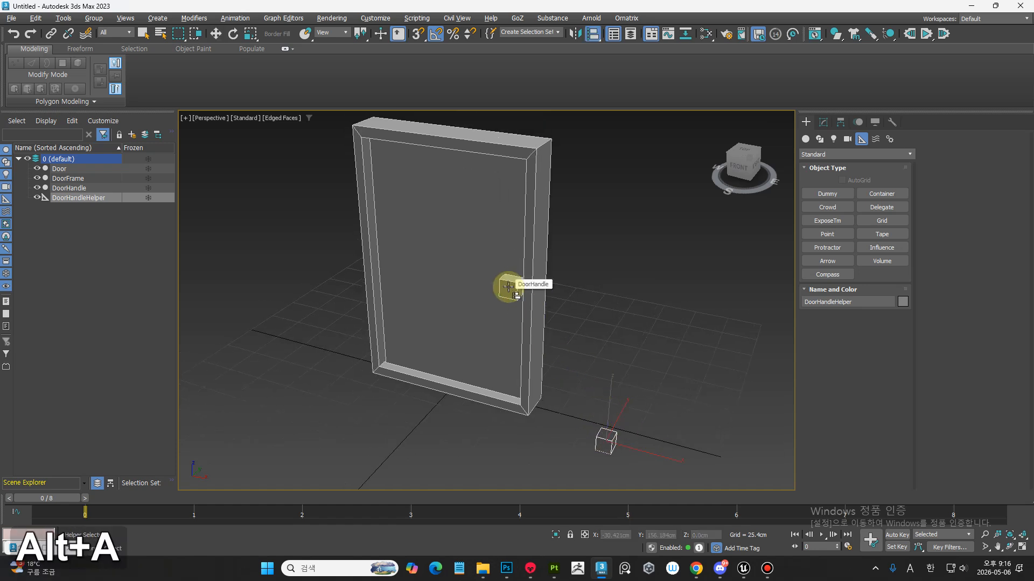
pyautogui.click(508, 287)
pyautogui.click(484, 251)
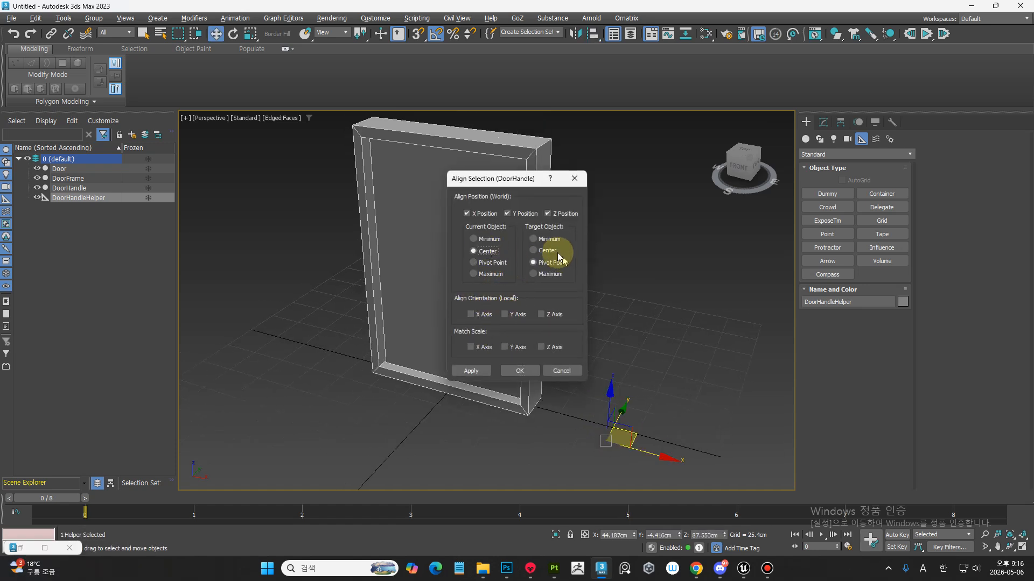
pyautogui.click(557, 253)
pyautogui.click(514, 372)
# Step: Scale DoorHandleHelper uniformly to about 155% so it encloses the door handle
pyautogui.keyDown('alt'); pyautogui.moveTo(517, 369); pyautogui.dragTo(521, 300, button='middle'); pyautogui.keyUp('alt')
pyautogui.press('e')
pyautogui.press('r')
pyautogui.moveTo(513, 301); pyautogui.dragTo(531, 277)
pyautogui.keyDown('alt'); pyautogui.moveTo(599, 356); pyautogui.dragTo(484, 369, button='middle'); pyautogui.keyUp('alt')
pyautogui.click(577, 346)
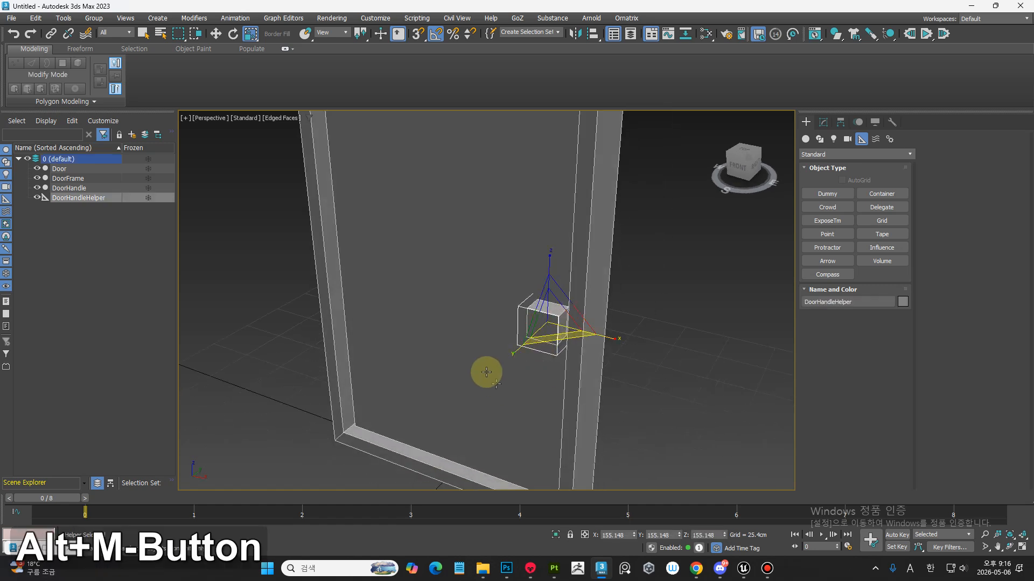
pyautogui.press('q')
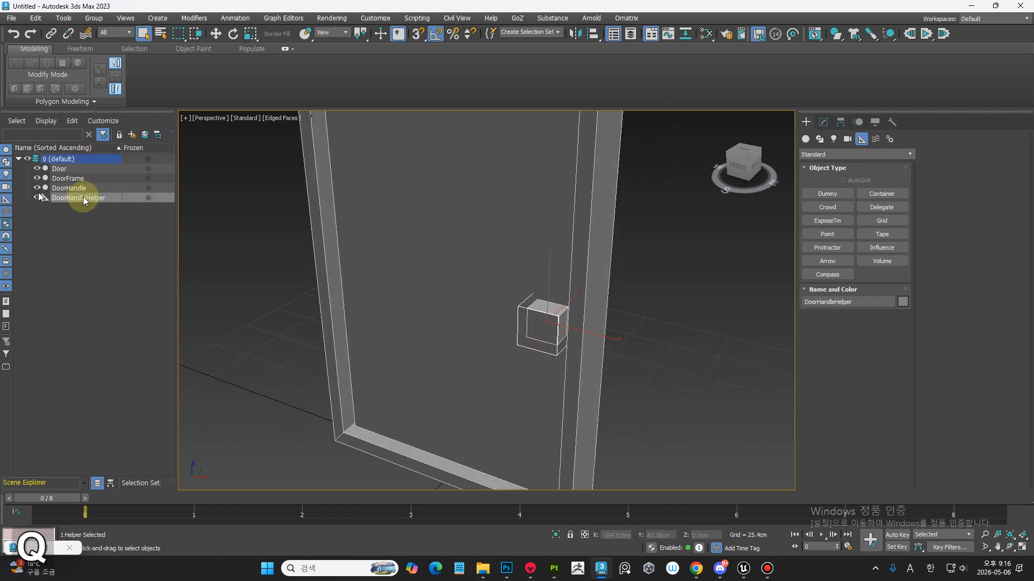
# Step: Link DoorHandleHelper as a child of DoorHandle in the Schematic View and minimize the view
pyautogui.click(705, 34)
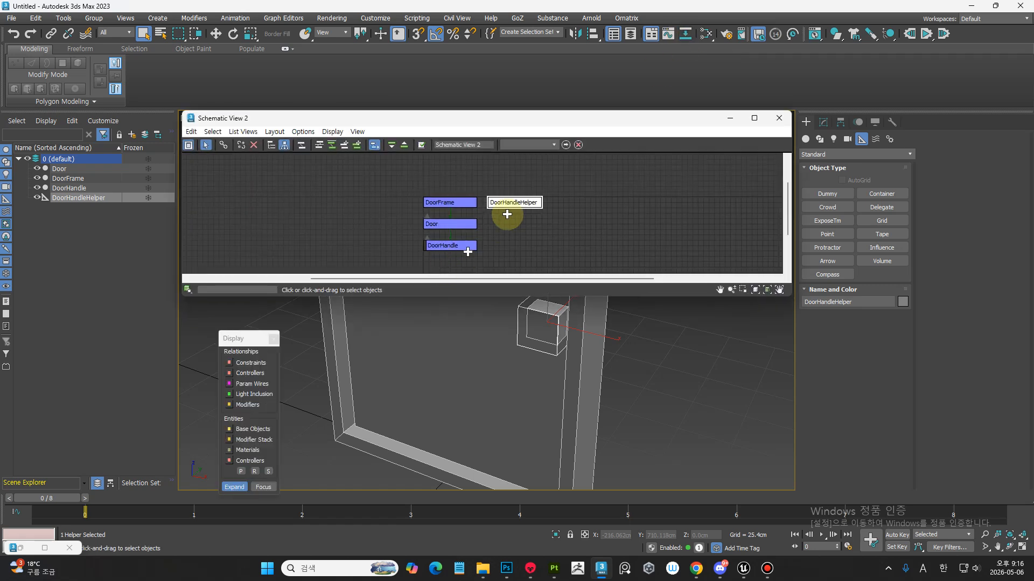
pyautogui.moveTo(511, 203); pyautogui.dragTo(473, 233)
pyautogui.click(224, 144)
pyautogui.click(661, 214)
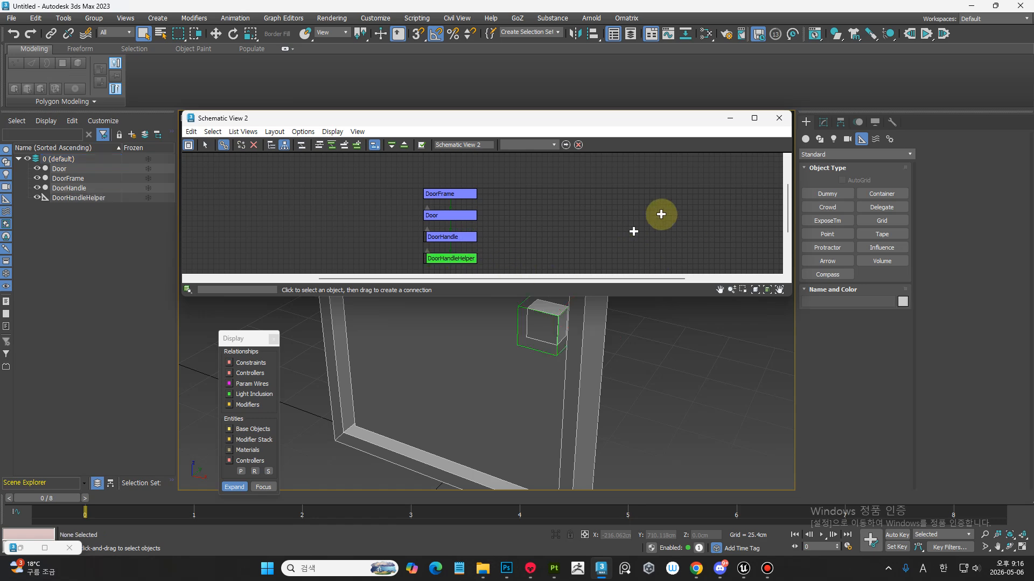
pyautogui.click(730, 119)
# Step: Select the DoorHandleHelper dummy around the door handle
pyautogui.moveTo(584, 344); pyautogui.dragTo(559, 320, button='middle')
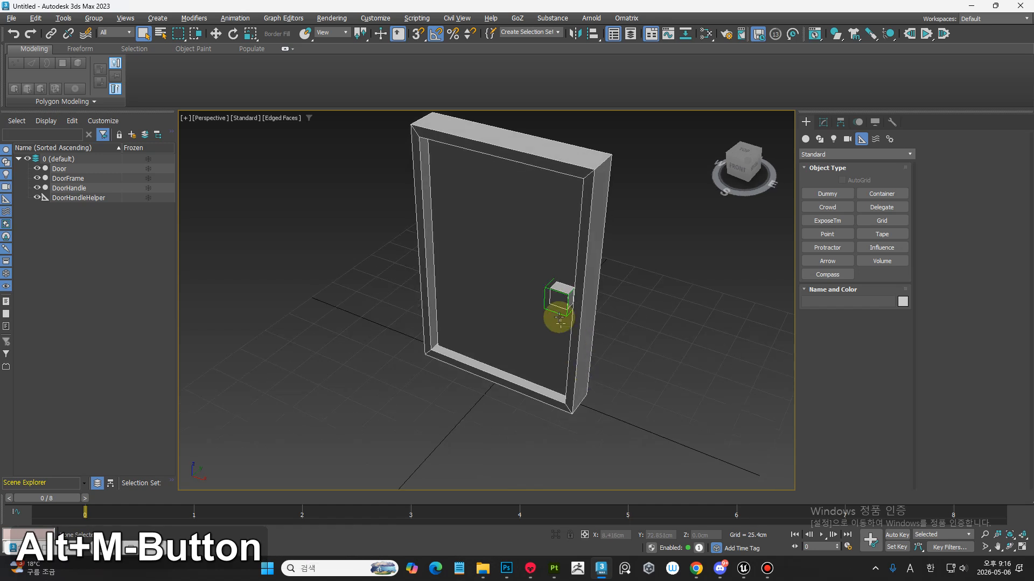
pyautogui.click(560, 317)
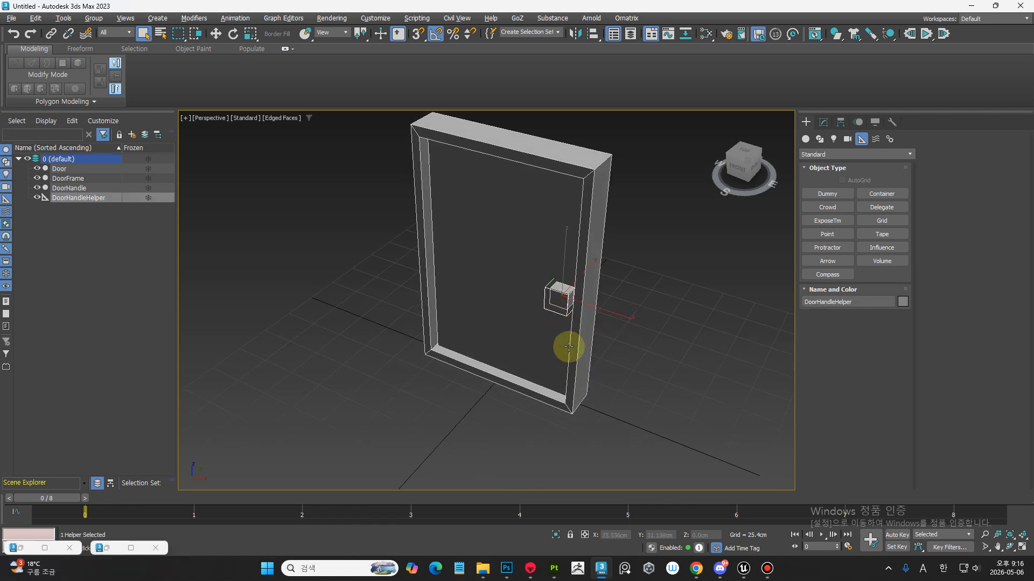
pyautogui.click(859, 300)
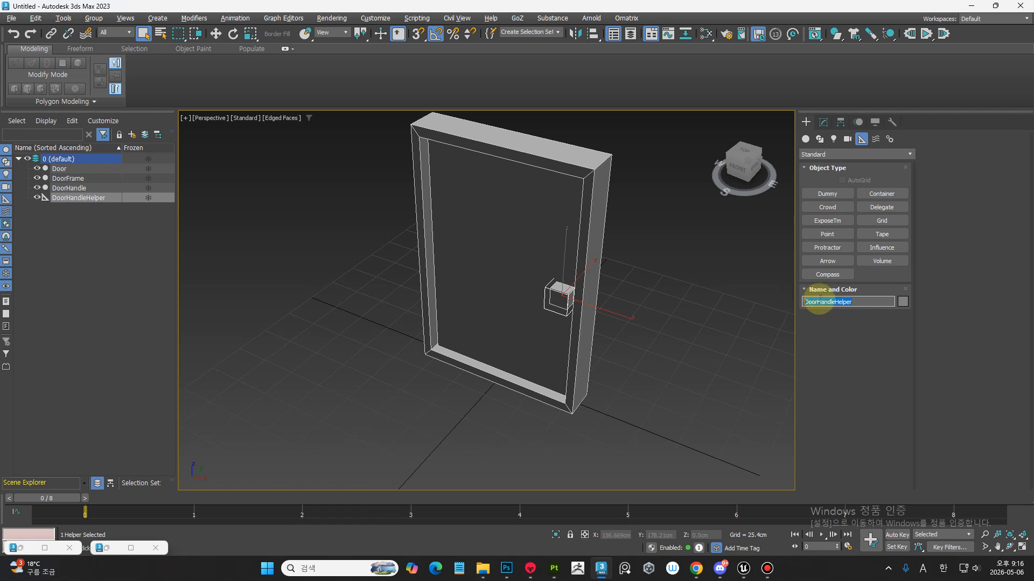
pyautogui.moveTo(622, 344); pyautogui.dragTo(602, 361, button='middle')
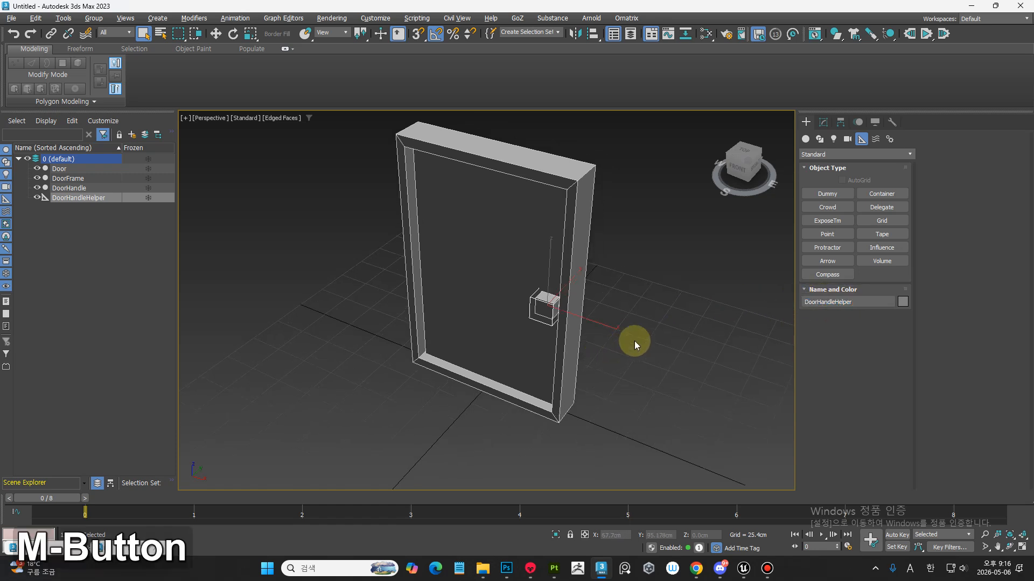
pyautogui.click(634, 345)
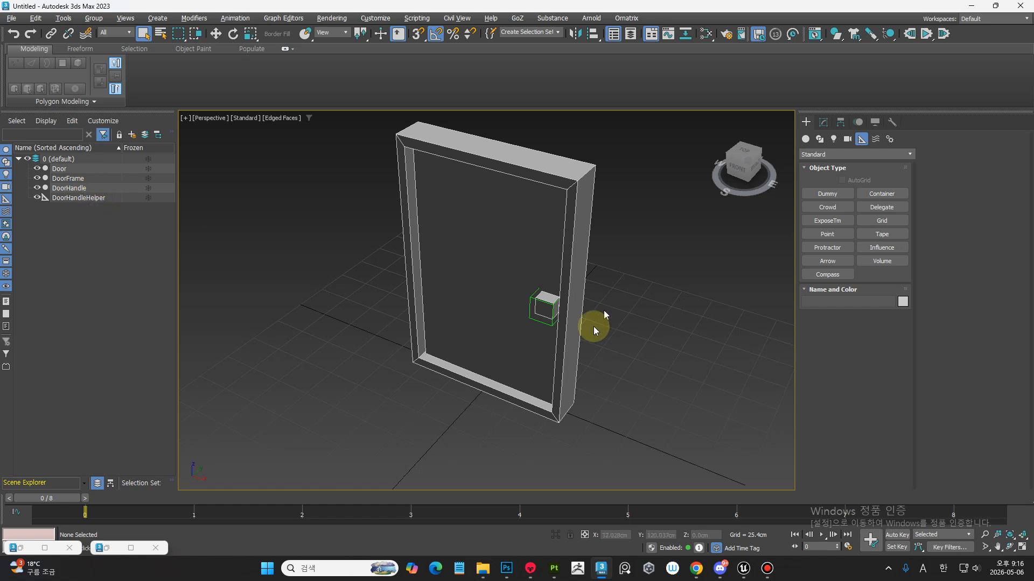
pyautogui.click(527, 315)
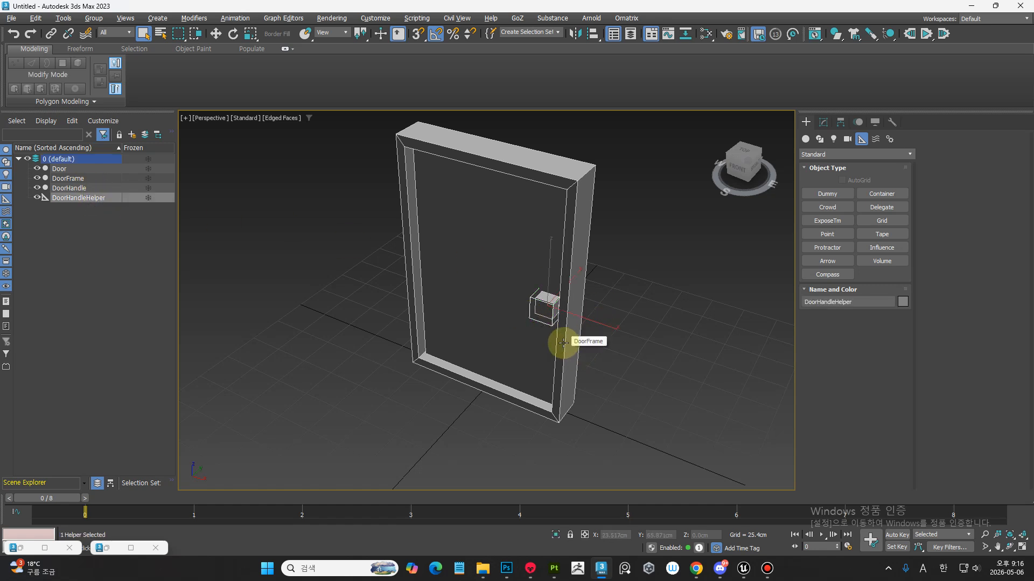
# Step: Try moving the DoorHandleHelper dummy away from the door handle in the XY plane and undo each move
pyautogui.moveTo(598, 344); pyautogui.dragTo(551, 342, button='middle')
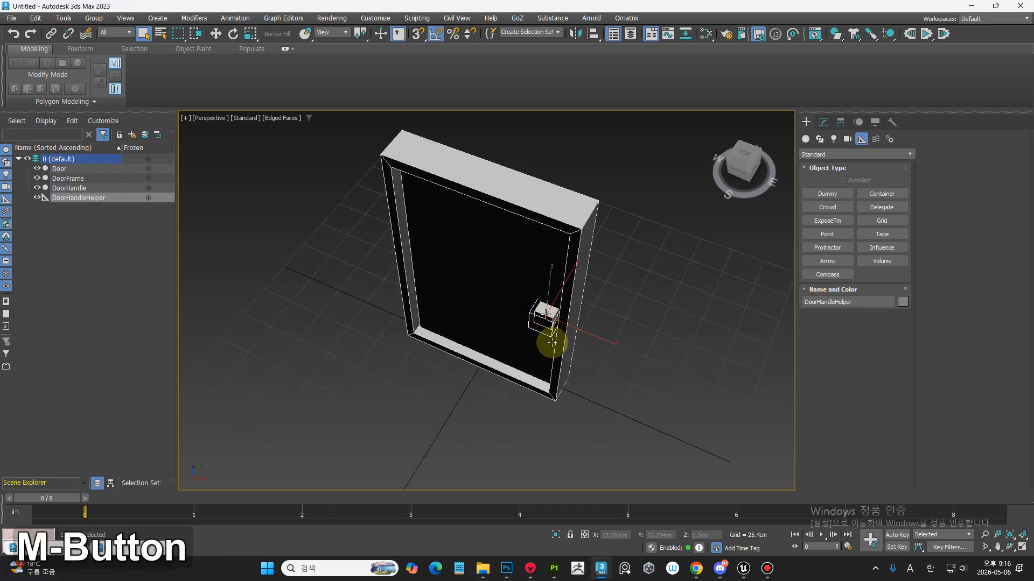
pyautogui.press('e')
pyautogui.press('w')
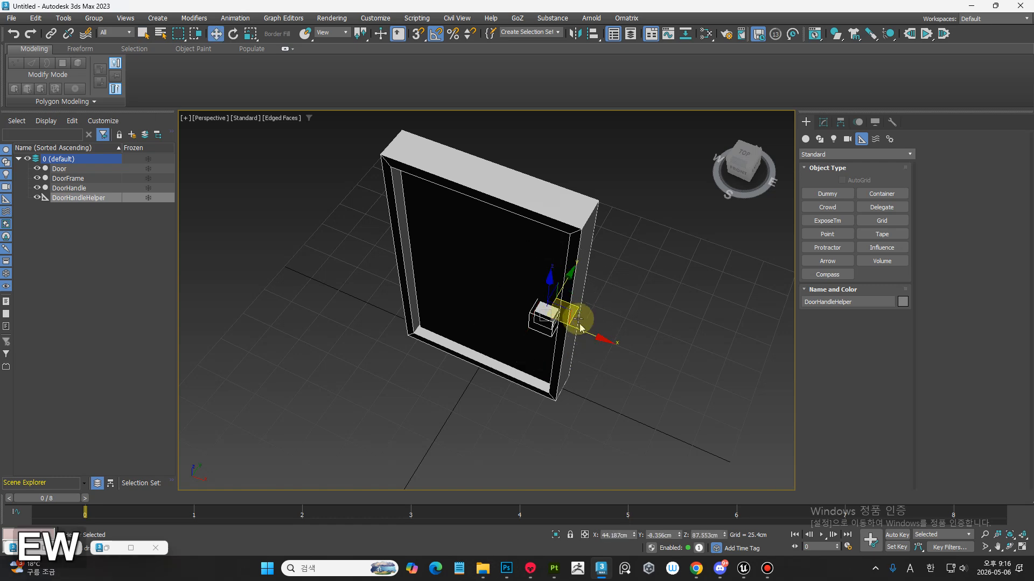
pyautogui.moveTo(578, 307); pyautogui.dragTo(565, 340)
pyautogui.hotkey('ctrl', 'z')
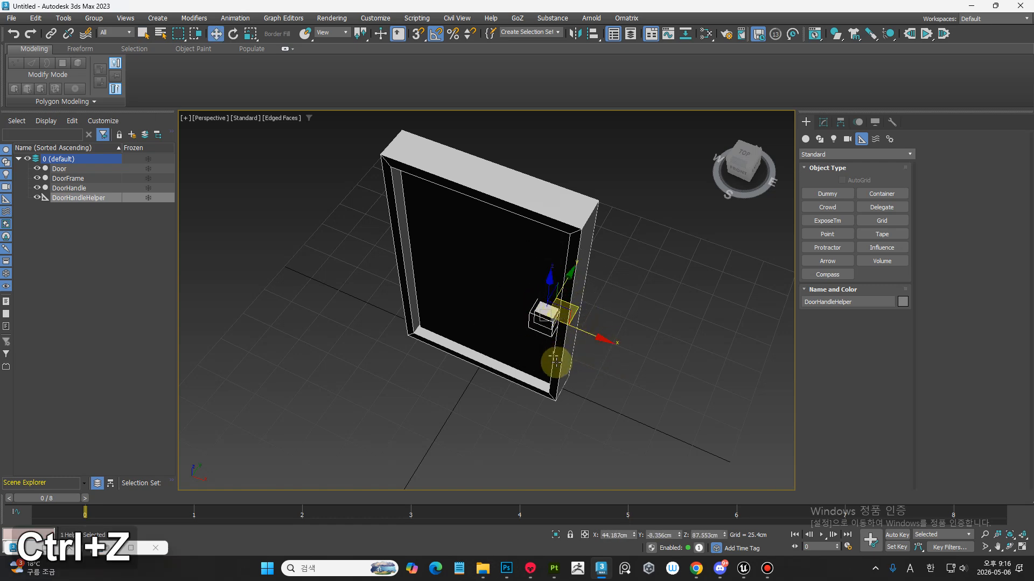
pyautogui.moveTo(555, 365); pyautogui.dragTo(571, 318, button='middle')
pyautogui.keyDown('alt'); pyautogui.moveTo(508, 364); pyautogui.dragTo(566, 325, button='middle'); pyautogui.keyUp('alt')
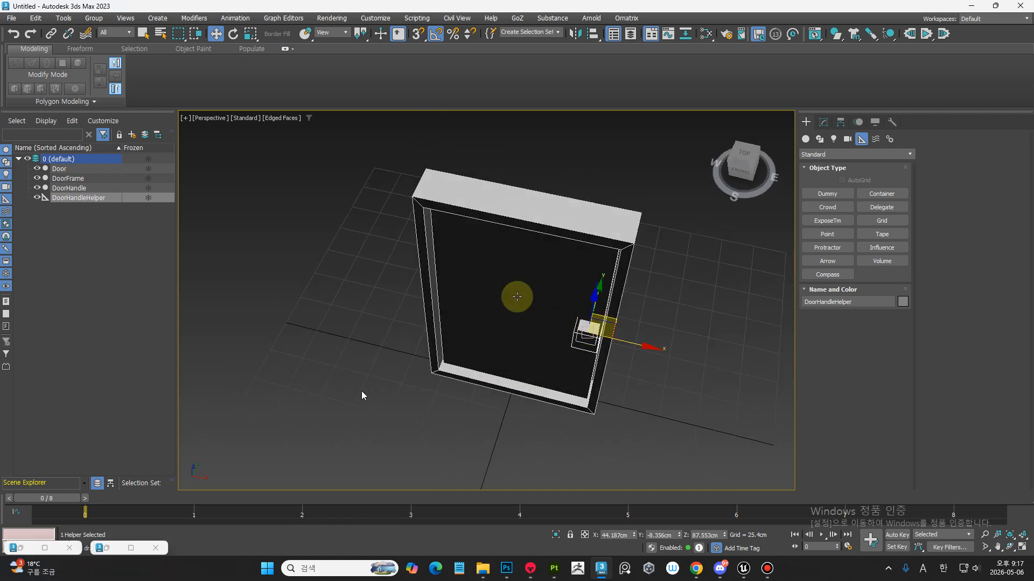
pyautogui.keyDown('alt'); pyautogui.moveTo(495, 279); pyautogui.dragTo(483, 364, button='middle'); pyautogui.keyUp('alt')
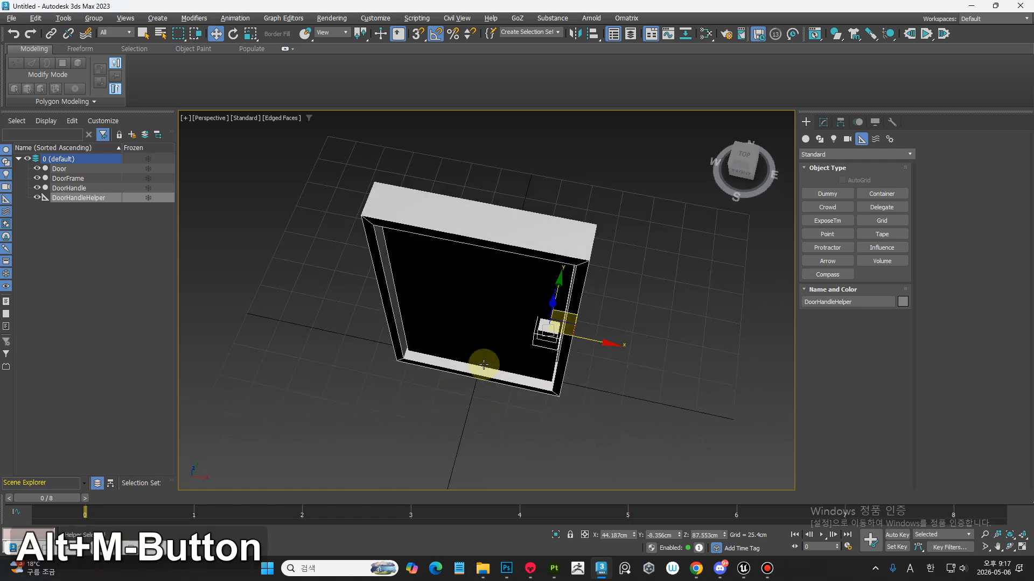
pyautogui.moveTo(575, 323); pyautogui.dragTo(545, 369)
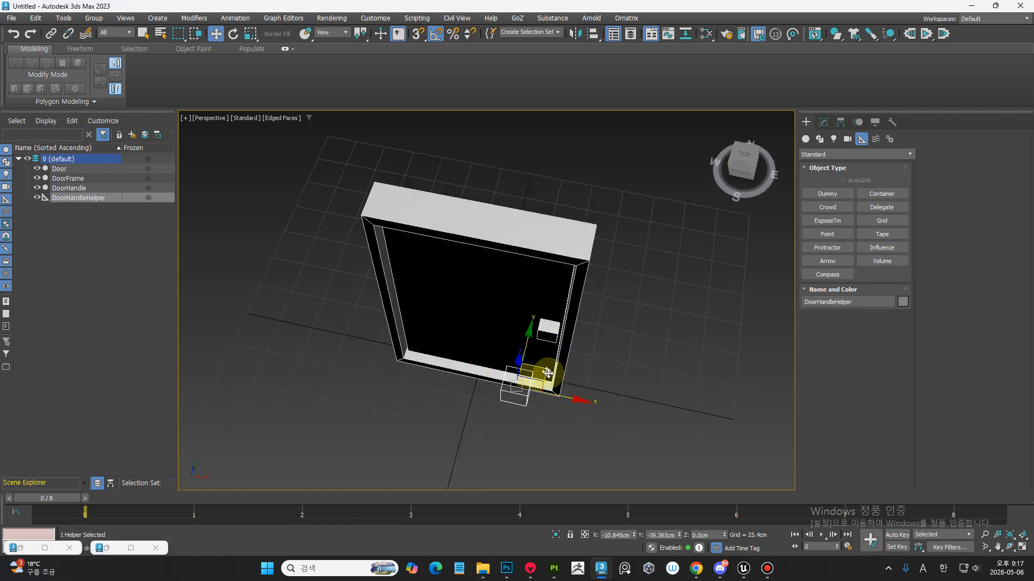
pyautogui.hotkey('ctrl', 'z')
# Step: Try swinging the Door open about its Z axis to -30 degrees with its linked handle, and undo the rotations
pyautogui.keyDown('alt'); pyautogui.moveTo(570, 388); pyautogui.dragTo(540, 374, button='middle'); pyautogui.keyUp('alt')
pyautogui.moveTo(540, 374)
pyautogui.mouseDown(button='middle')
pyautogui.moveTo(540, 364)
pyautogui.moveTo(540, 378)
pyautogui.mouseUp(button='middle')
pyautogui.click(394, 314)
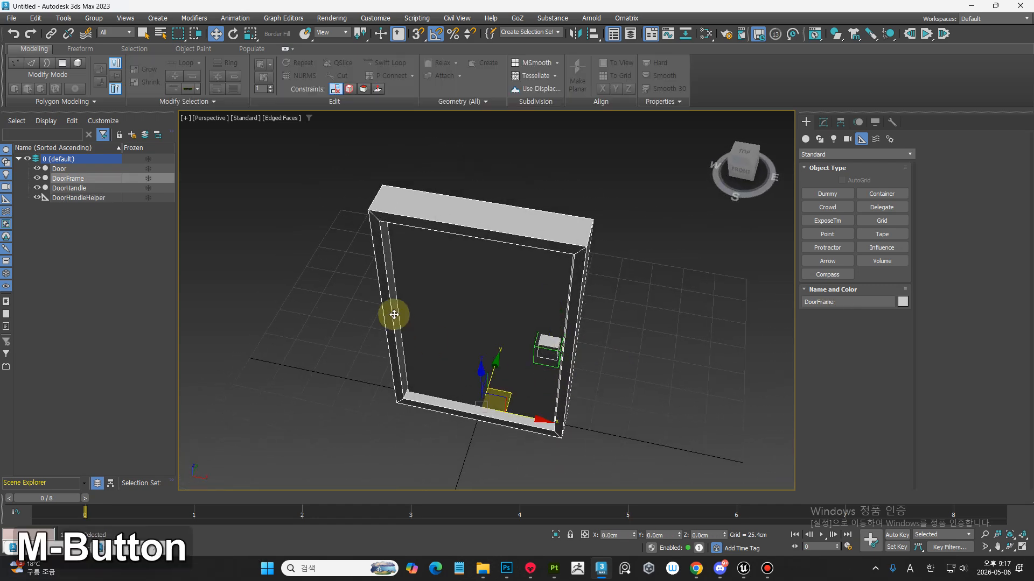
pyautogui.click(425, 322)
pyautogui.press('e')
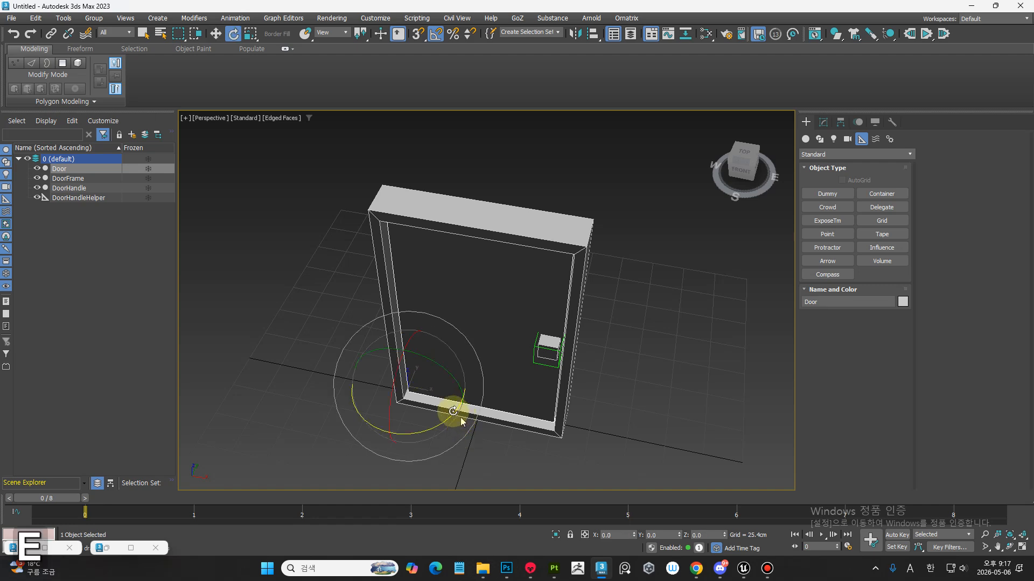
pyautogui.moveTo(452, 411); pyautogui.dragTo(447, 422)
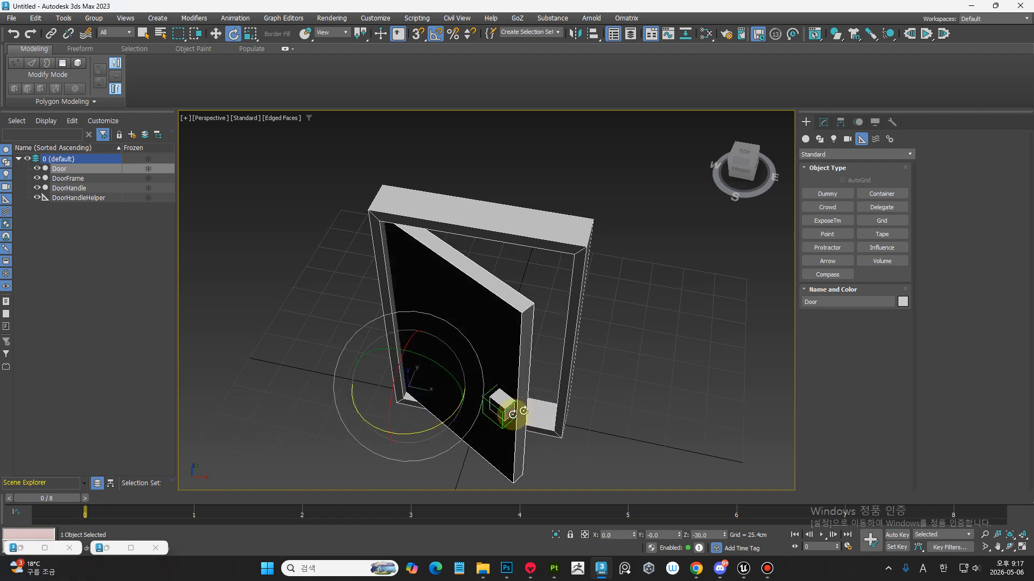
pyautogui.keyDown('alt'); pyautogui.moveTo(482, 420); pyautogui.dragTo(502, 388, button='middle'); pyautogui.keyUp('alt')
pyautogui.moveTo(454, 393); pyautogui.dragTo(463, 431)
pyautogui.hotkey('ctrl', 'z')
pyautogui.press('a')
pyautogui.hotkey('ctrl', 'z')
pyautogui.hotkey('ctrl', 'z')
pyautogui.keyDown('alt'); pyautogui.moveTo(549, 447); pyautogui.dragTo(556, 409, button='middle'); pyautogui.keyUp('alt')
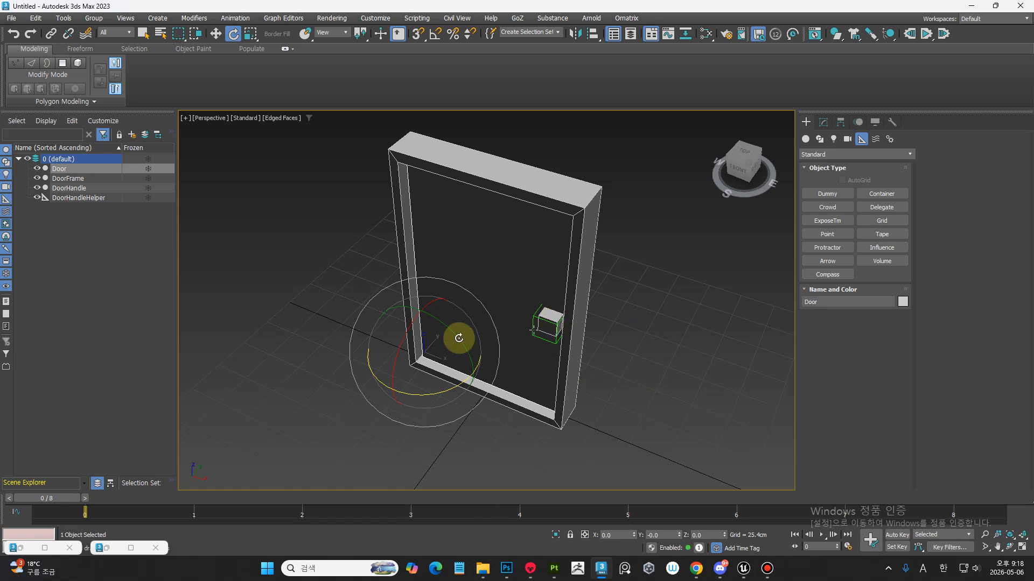
# Step: Inspect the object names of DoorHandleHelper and DoorHandle, selecting each of them in the scene list
pyautogui.moveTo(602, 362); pyautogui.dragTo(377, 325, button='middle')
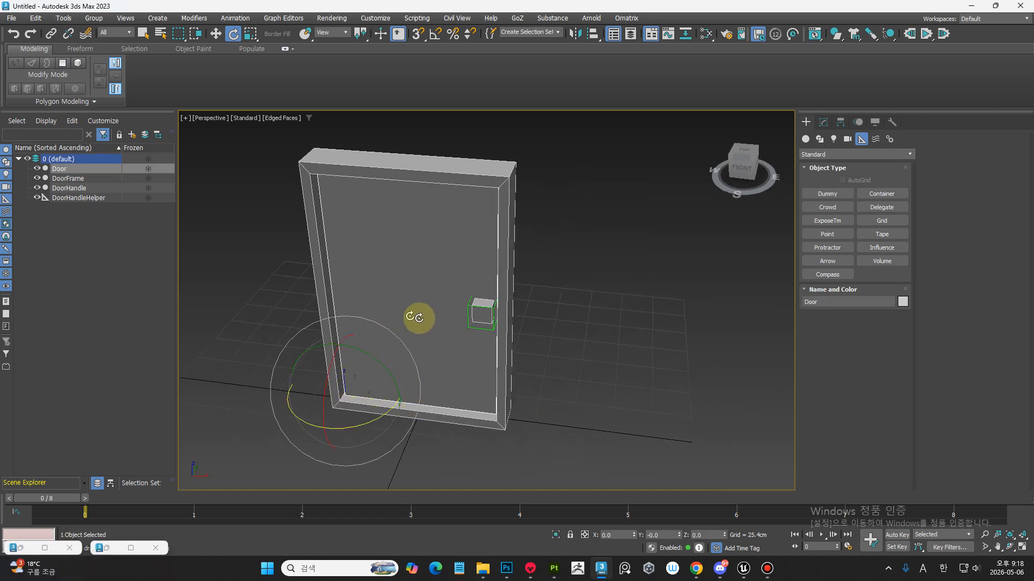
pyautogui.keyDown('alt'); pyautogui.moveTo(418, 316); pyautogui.dragTo(528, 385, button='middle'); pyautogui.keyUp('alt')
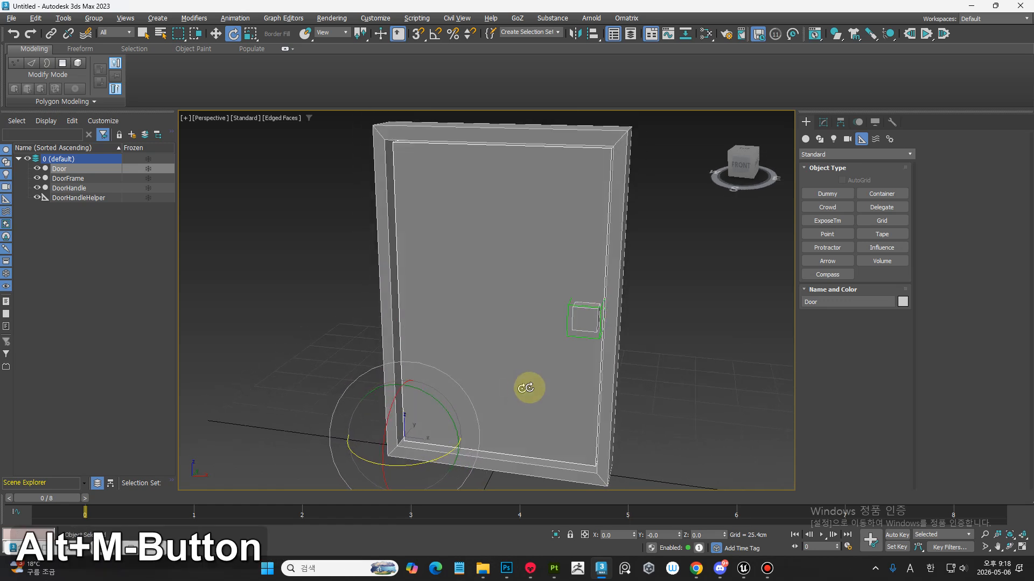
pyautogui.click(641, 380)
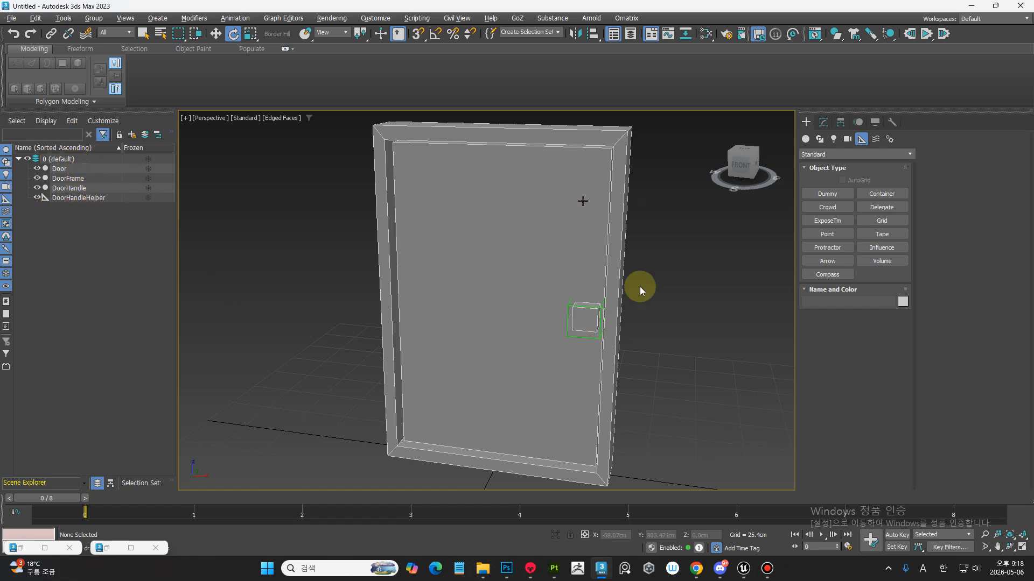
pyautogui.click(79, 198)
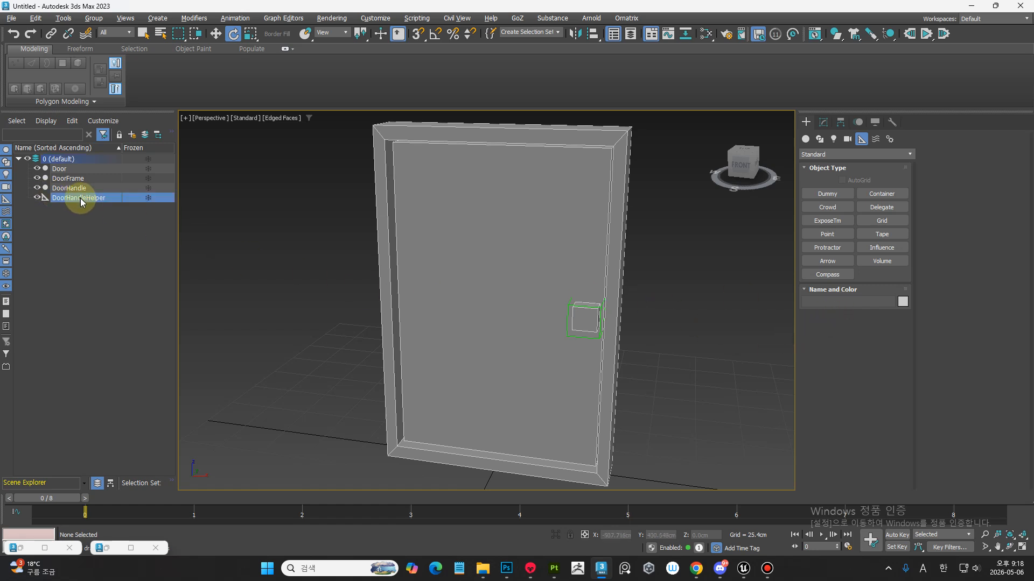
pyautogui.click(856, 302)
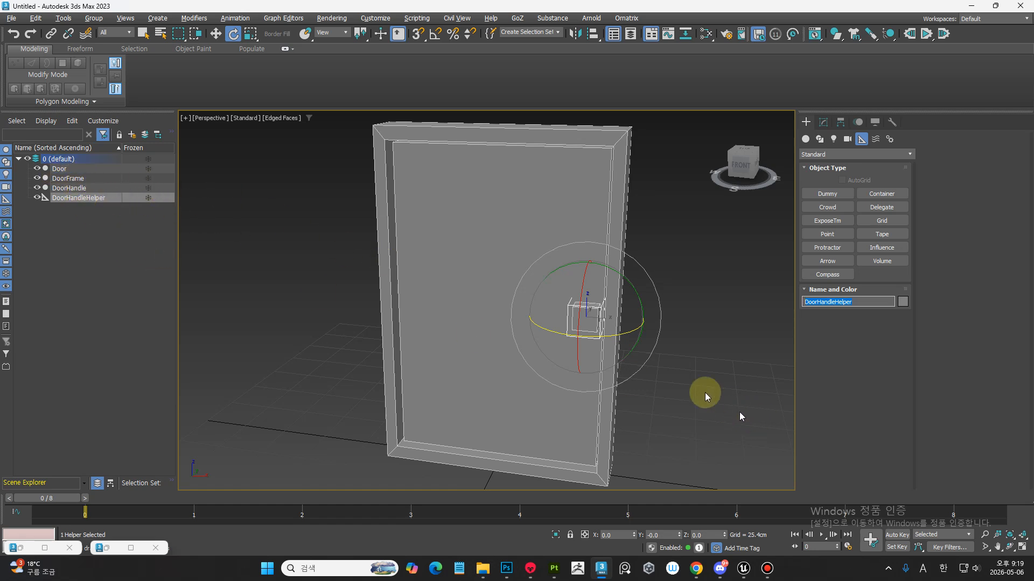
pyautogui.click(98, 189)
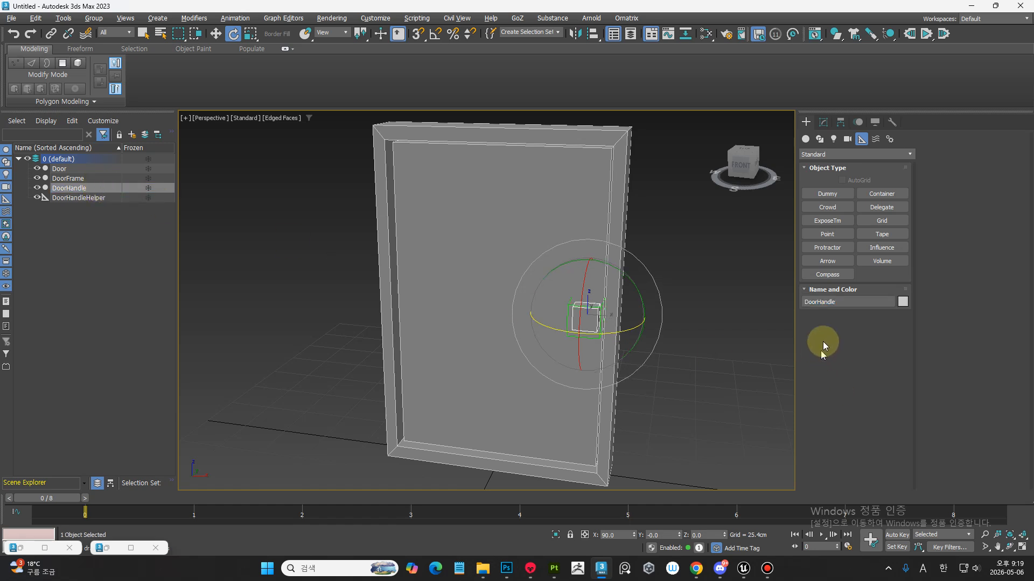
pyautogui.click(814, 302)
pyautogui.click(112, 199)
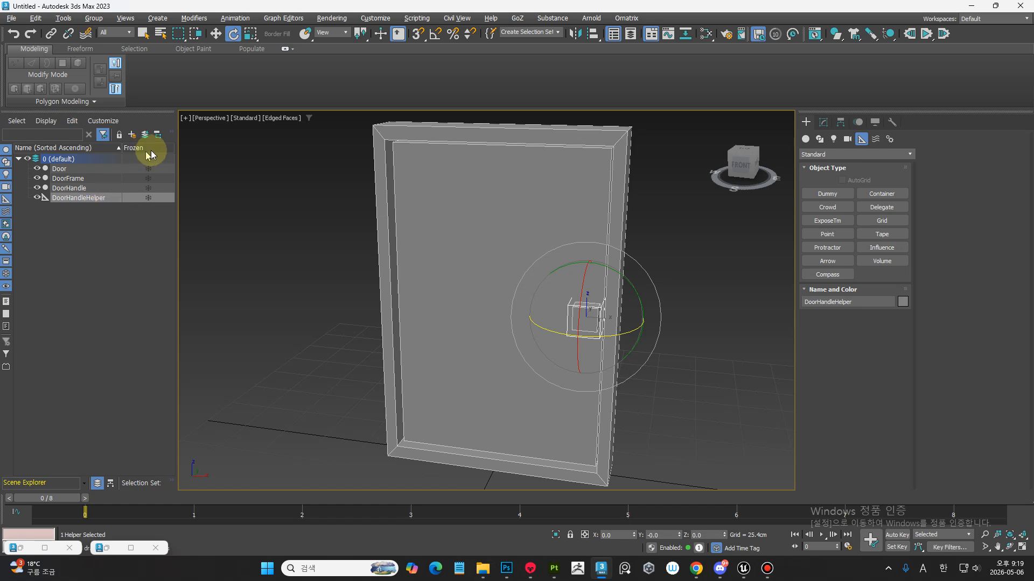
# Step: Review the door's parent-child chain in a Schematic View and in the Scene Explorer sorted by hierarchy, then restore layer sorting
pyautogui.click(685, 34)
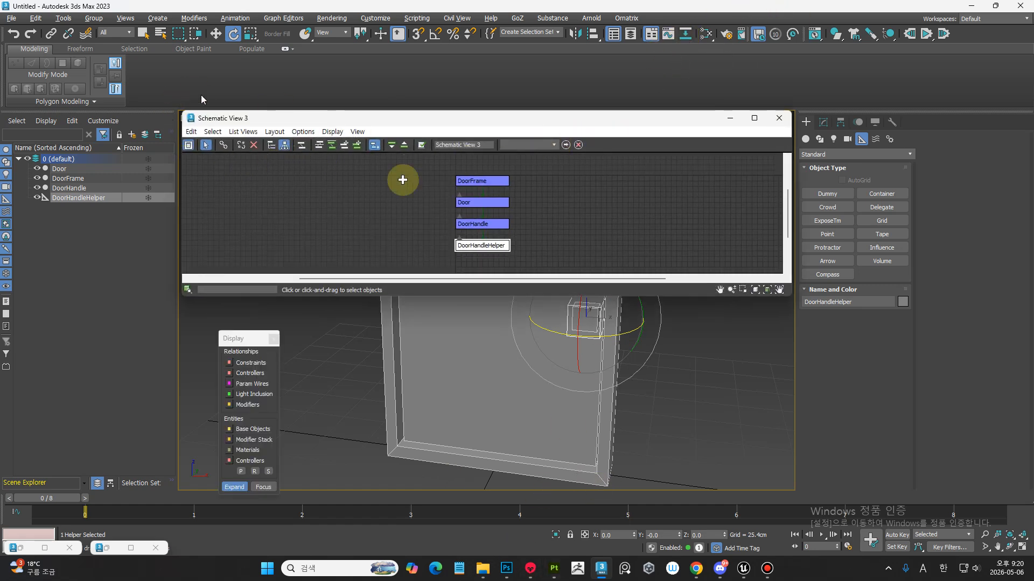
pyautogui.click(771, 119)
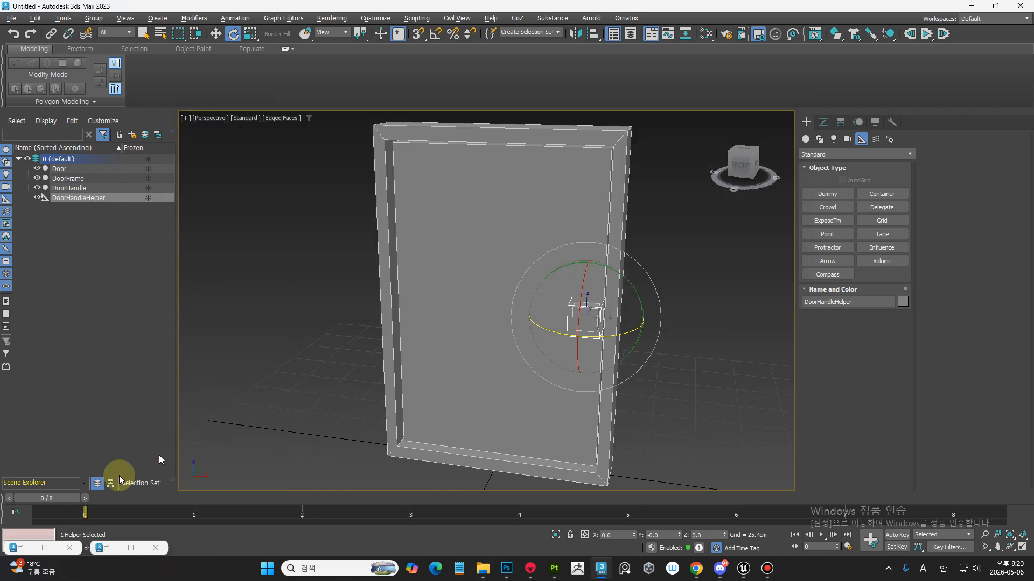
pyautogui.click(111, 483)
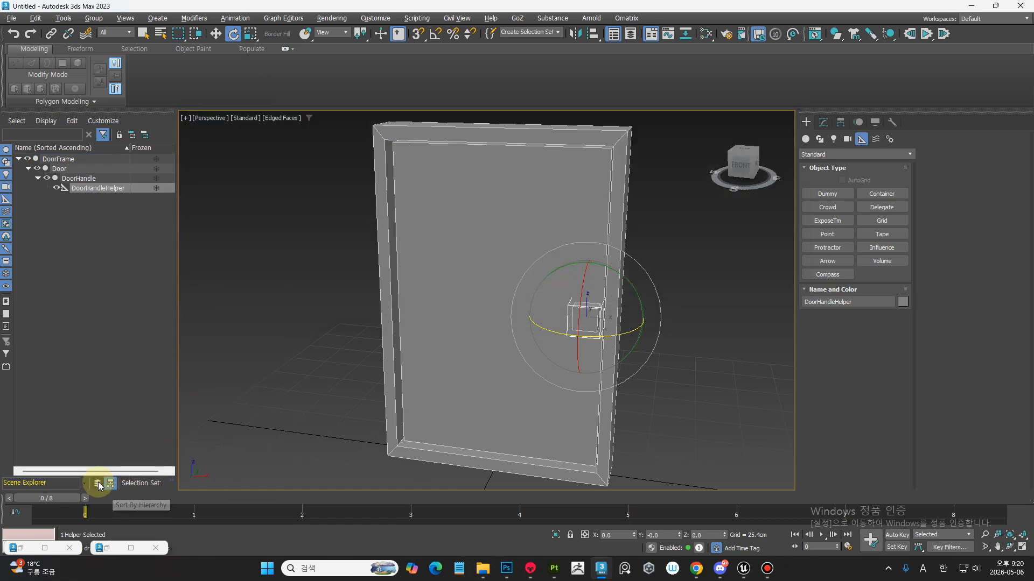
pyautogui.click(673, 357)
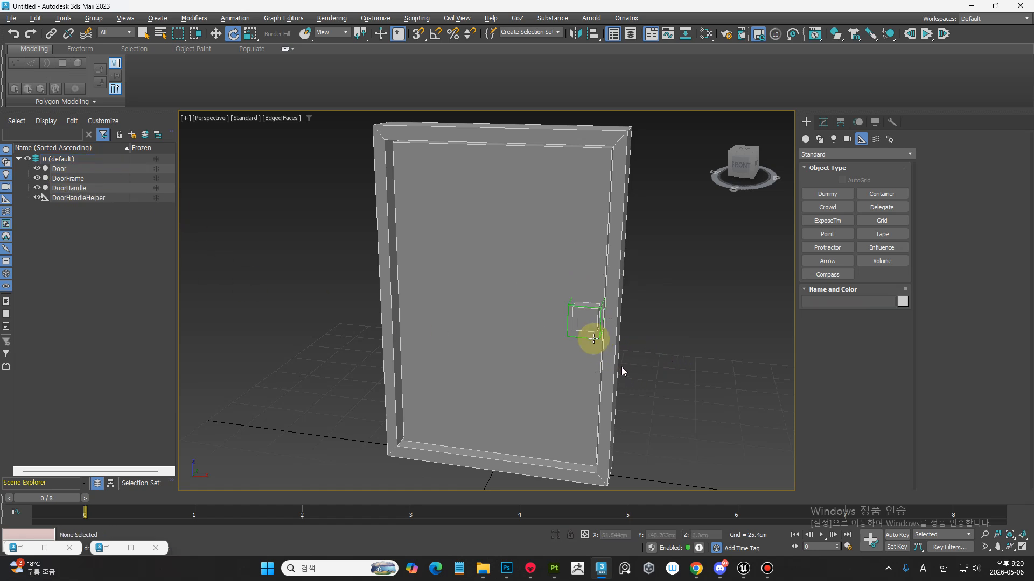
# Step: Compare selecting DoorHandleHelper, DoorHandle and Door in the viewport and in the scene list
pyautogui.click(565, 333)
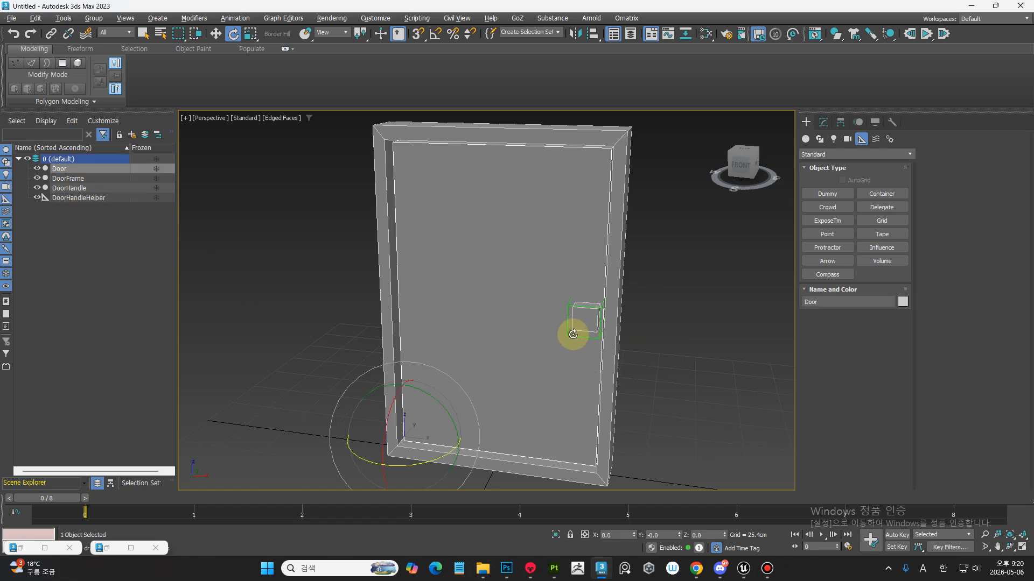
pyautogui.click(574, 338)
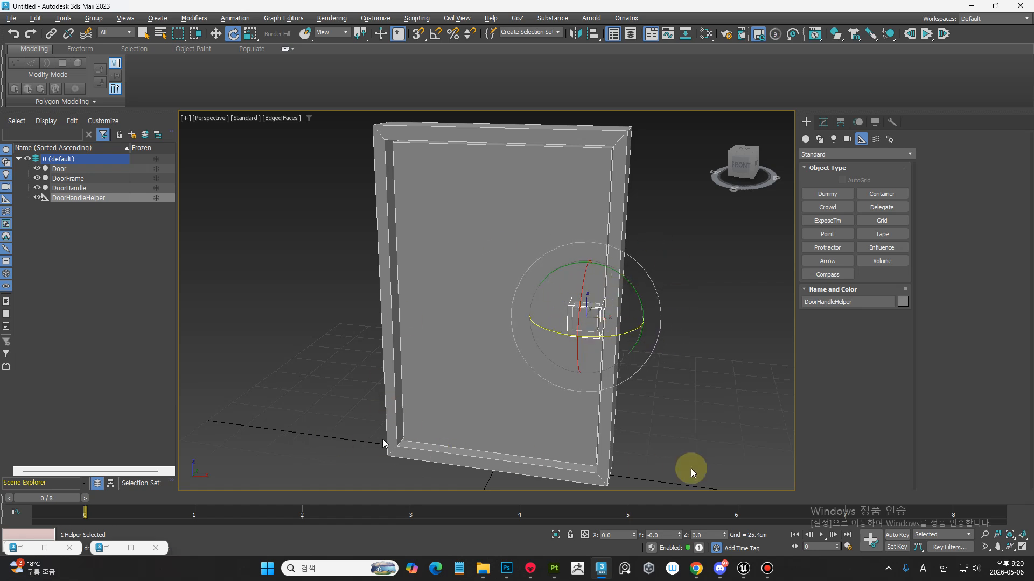
pyautogui.click(689, 437)
pyautogui.click(95, 196)
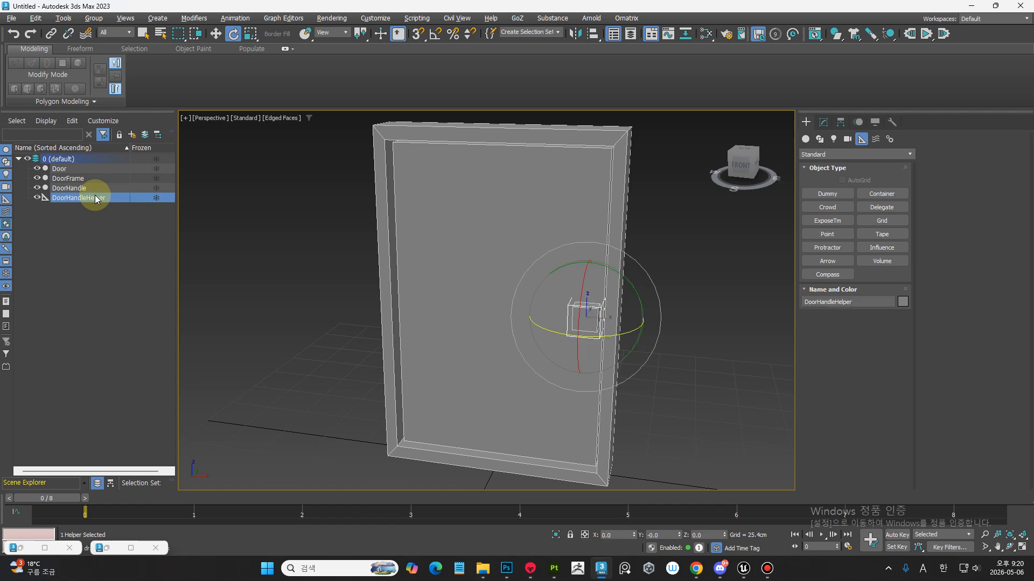
pyautogui.click(706, 370)
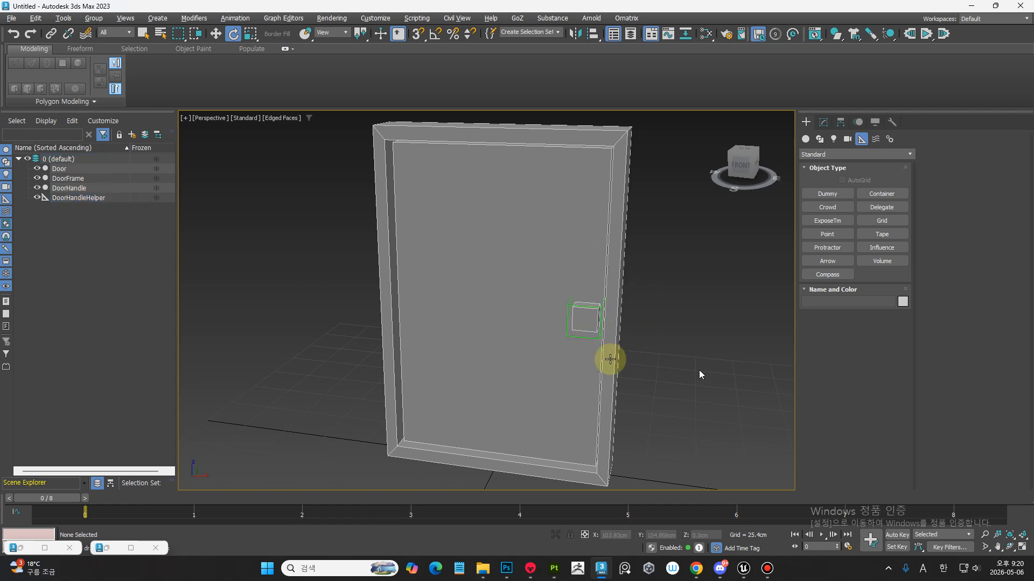
pyautogui.click(566, 335)
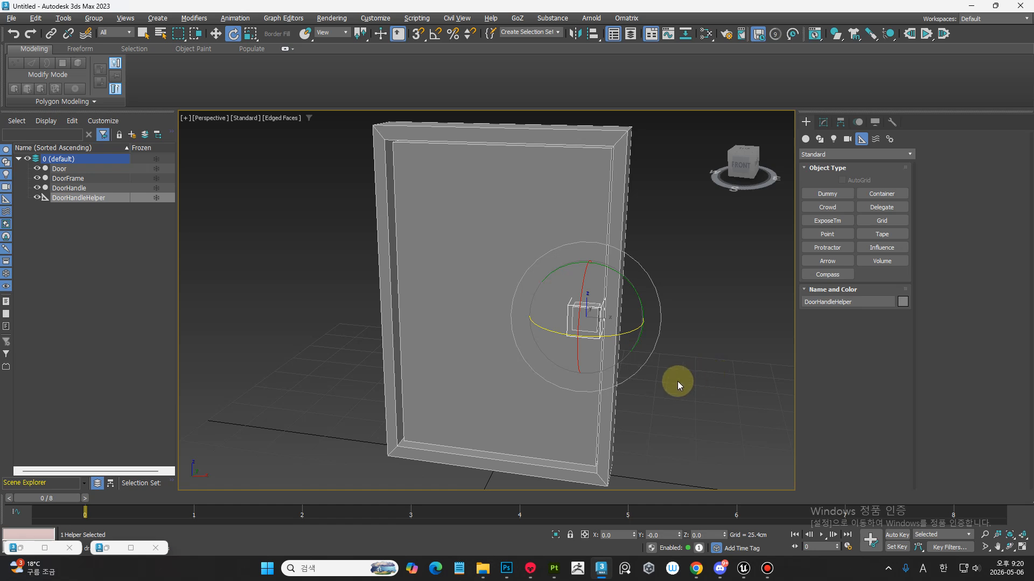
pyautogui.click(92, 191)
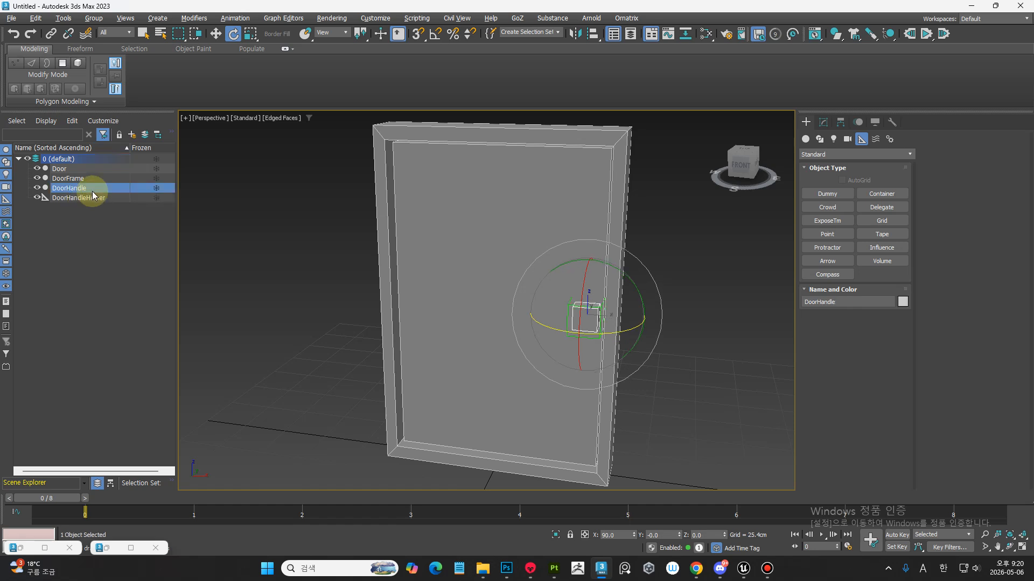
pyautogui.click(92, 198)
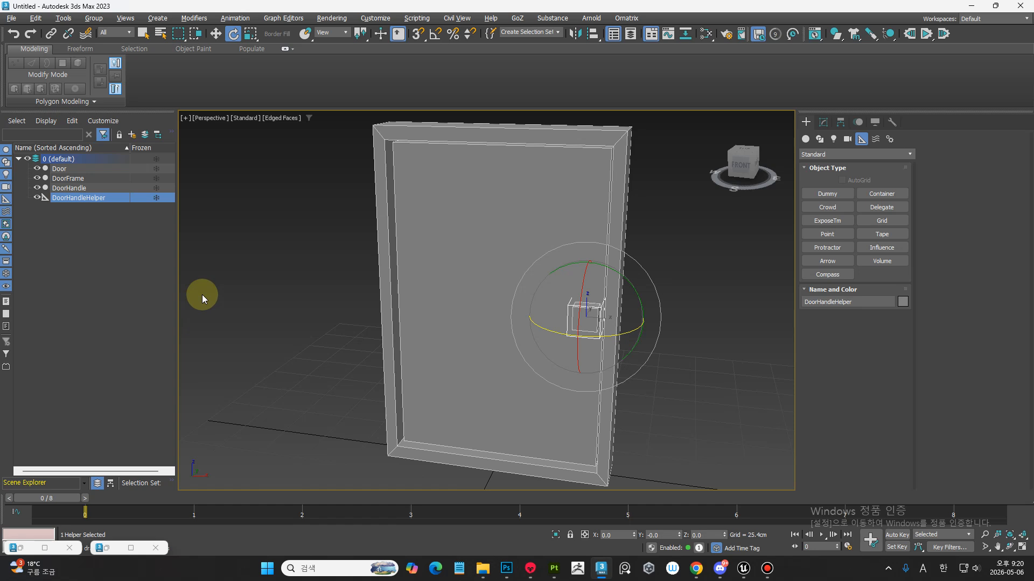
pyautogui.click(431, 317)
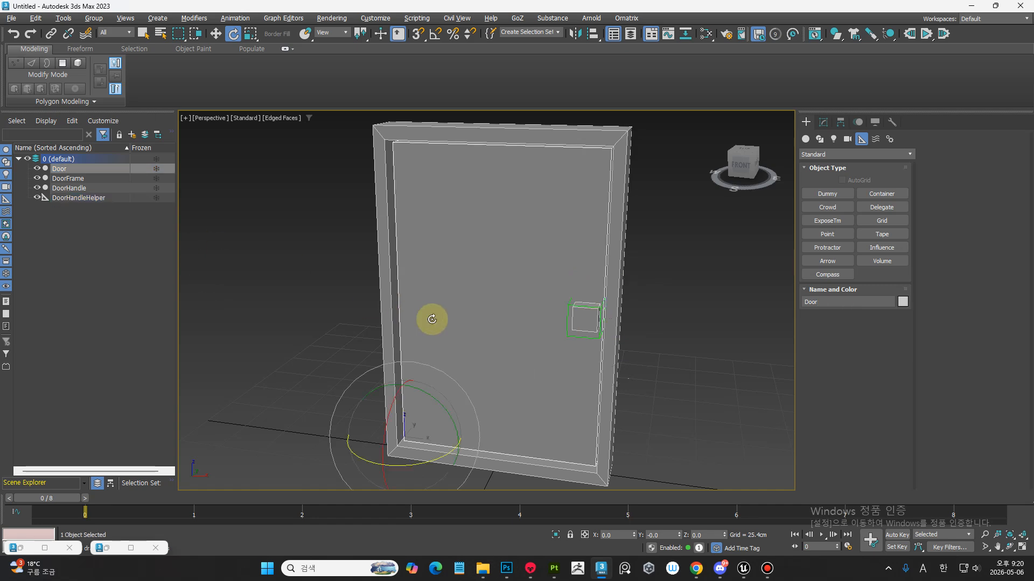
pyautogui.moveTo(644, 388); pyautogui.dragTo(572, 330, button='middle')
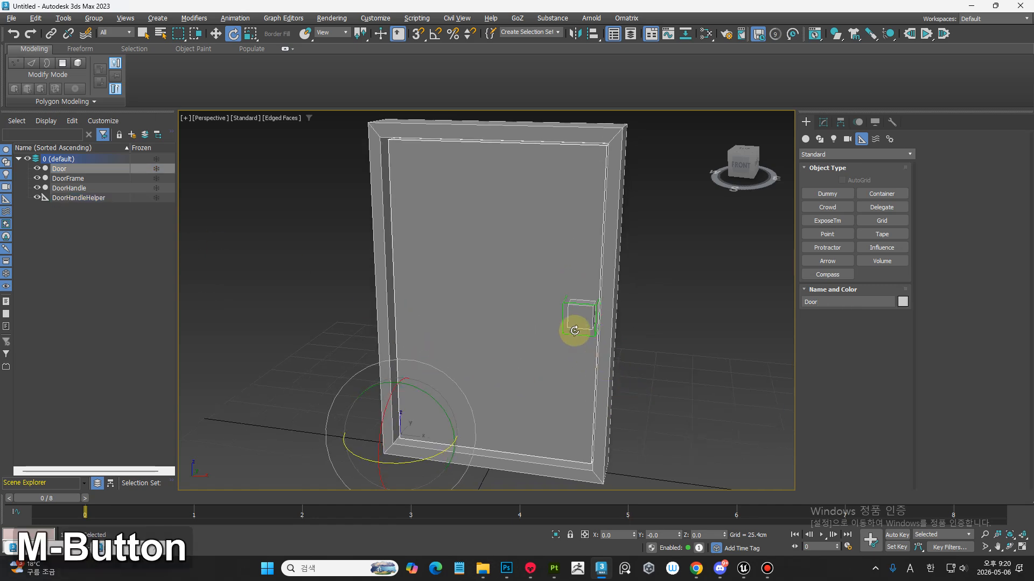
pyautogui.keyDown('alt'); pyautogui.moveTo(628, 345); pyautogui.dragTo(482, 379, button='middle'); pyautogui.keyUp('alt')
# Step: Switch to the Test240221 project in Unreal Editor and view the walker robots from farther away
pyautogui.moveTo(740, 562)
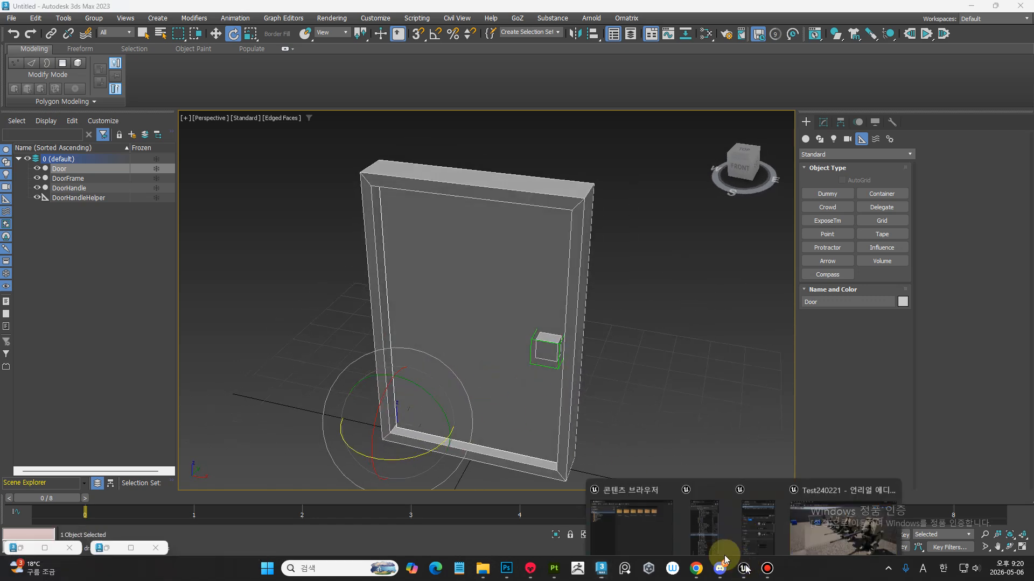
pyautogui.click(813, 520)
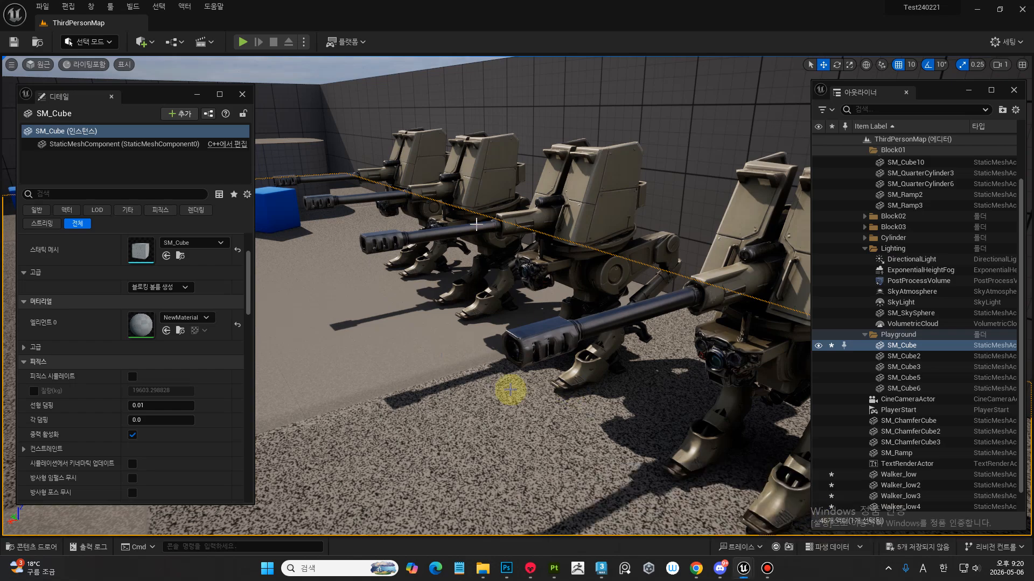
pyautogui.press('a')
pyautogui.moveTo(517, 323)
pyautogui.mouseDown(button='right')
pyautogui.moveTo(431, 318)
pyautogui.moveTo(420, 344)
pyautogui.moveTo(485, 344)
pyautogui.moveTo(441, 334)
pyautogui.moveTo(508, 307)
pyautogui.mouseUp(button='right')
pyautogui.press('s')
pyautogui.press('w')
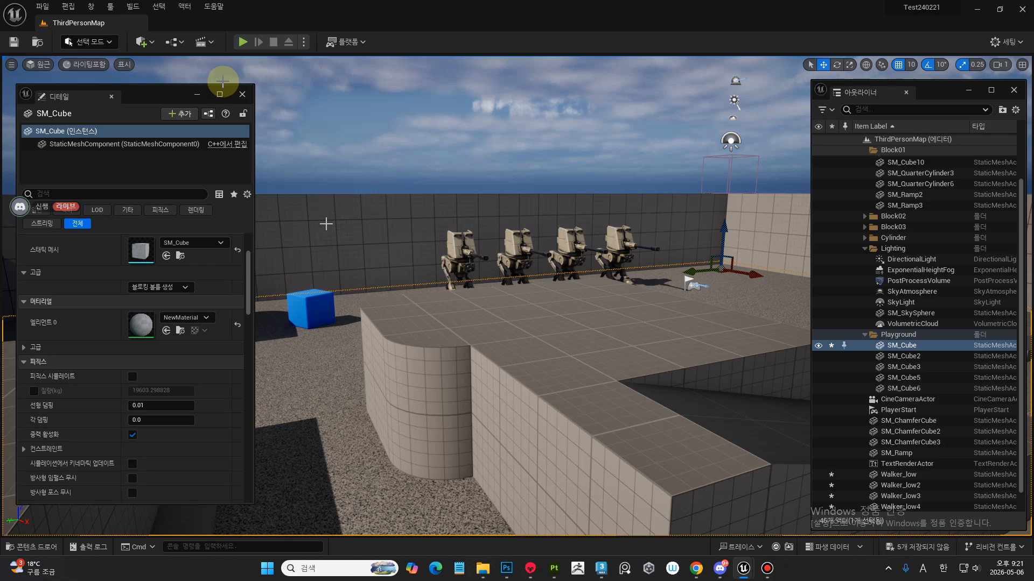
# Step: Play the ThirdPersonMap level in the editor and run the character towards the row of walkers
pyautogui.click(243, 42)
pyautogui.press('a')
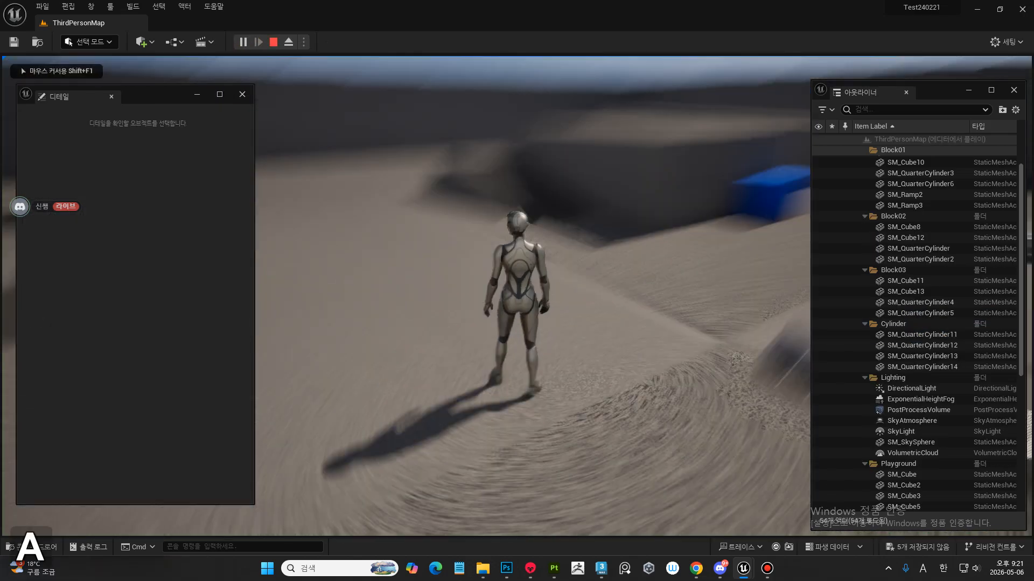
pyautogui.press('w')
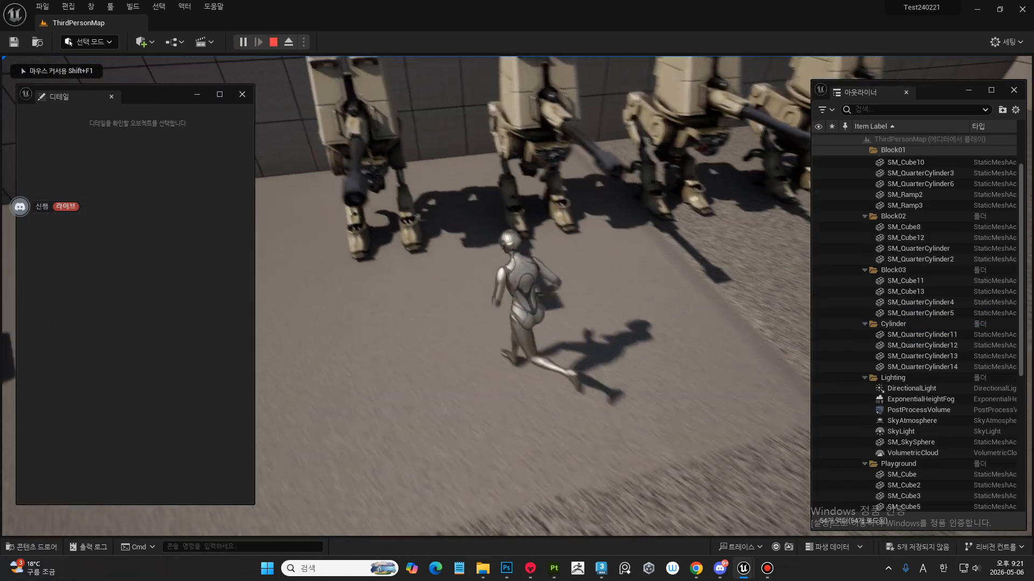
# Step: Run and jump the character around the walkers to test their collision, and end the play session
pyautogui.press('space')
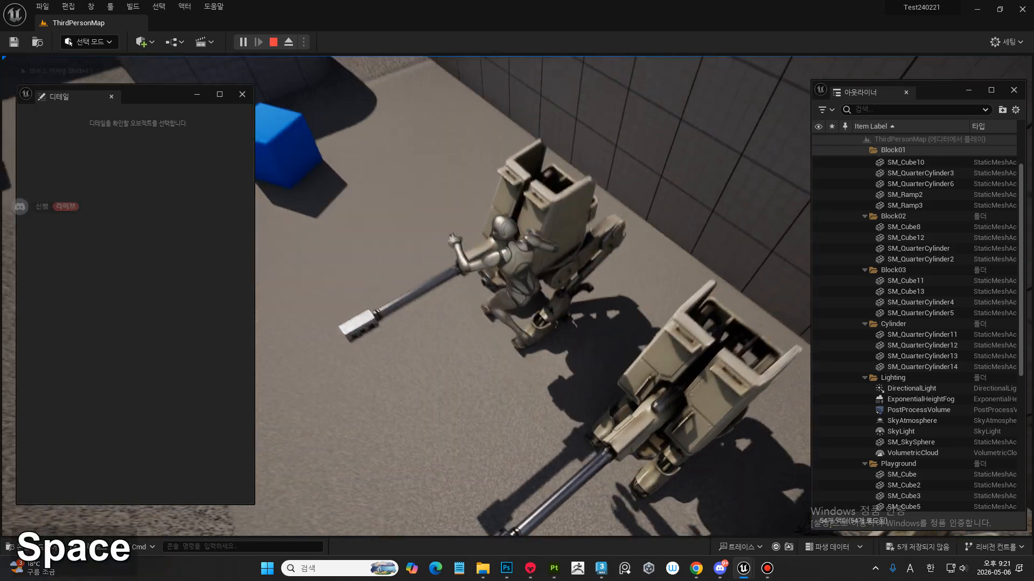
pyautogui.press('s')
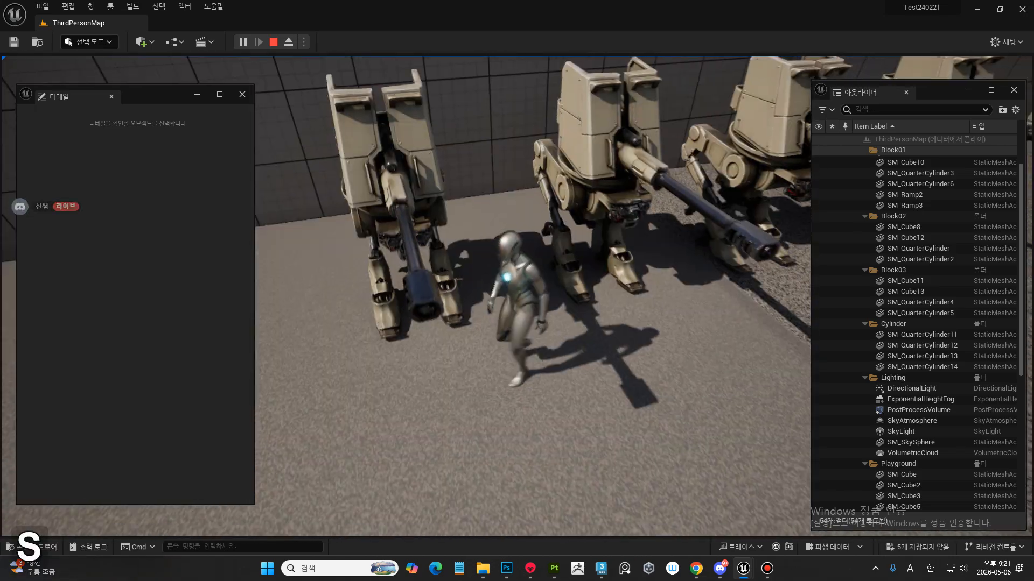
pyautogui.press('a')
pyautogui.press('w')
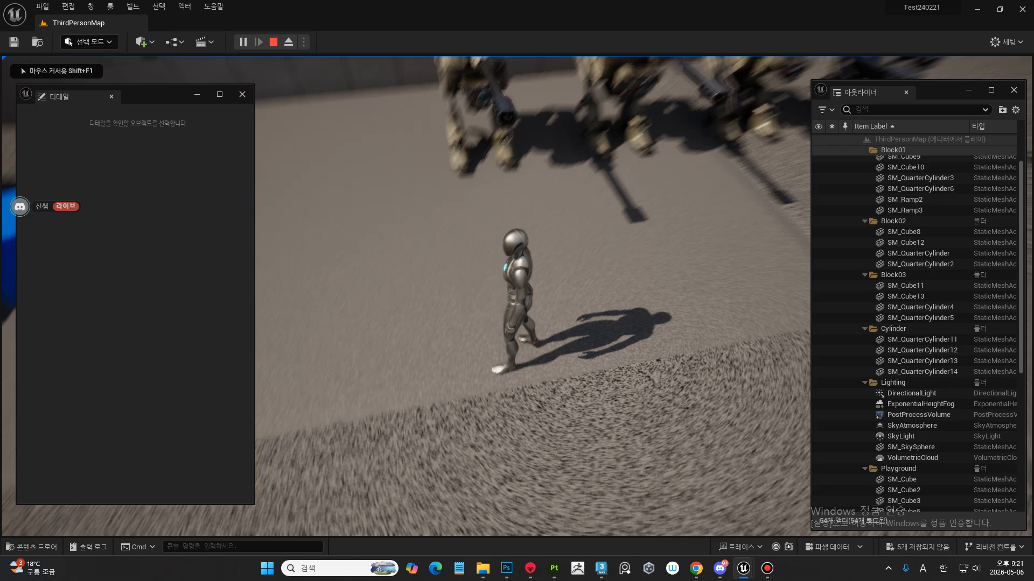
pyautogui.press('space')
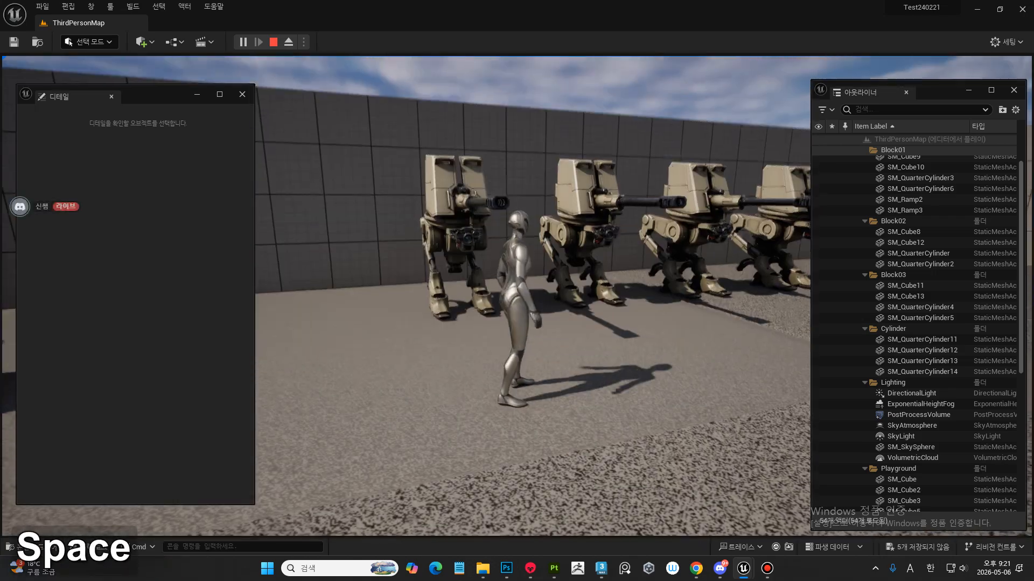
pyautogui.press('Escape')
# Step: Set the collision preset of the nearest walker, Walker_low, to NoCollision
pyautogui.click(554, 278)
pyautogui.click(462, 201)
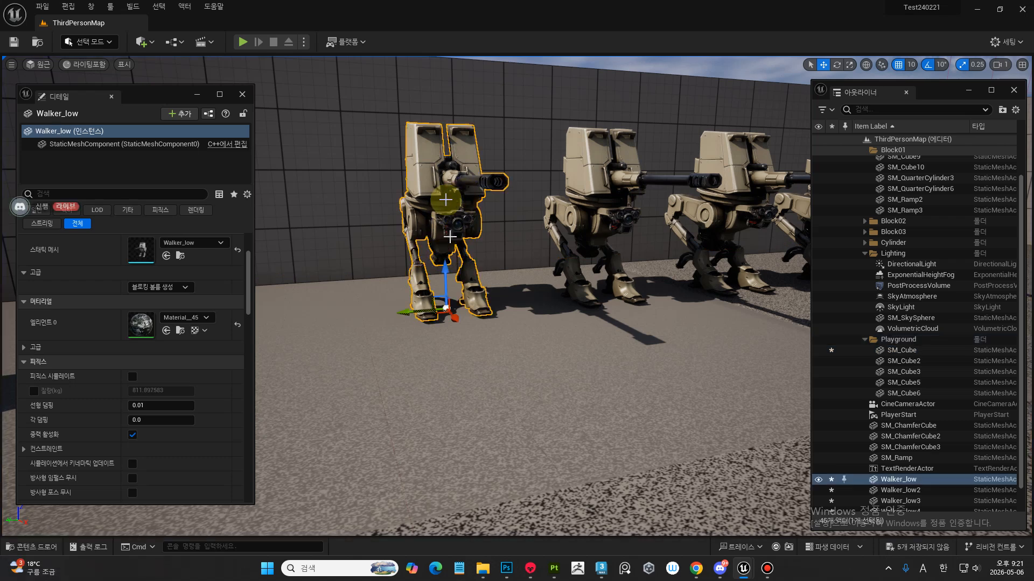
pyautogui.scroll(-3, 244, 376)
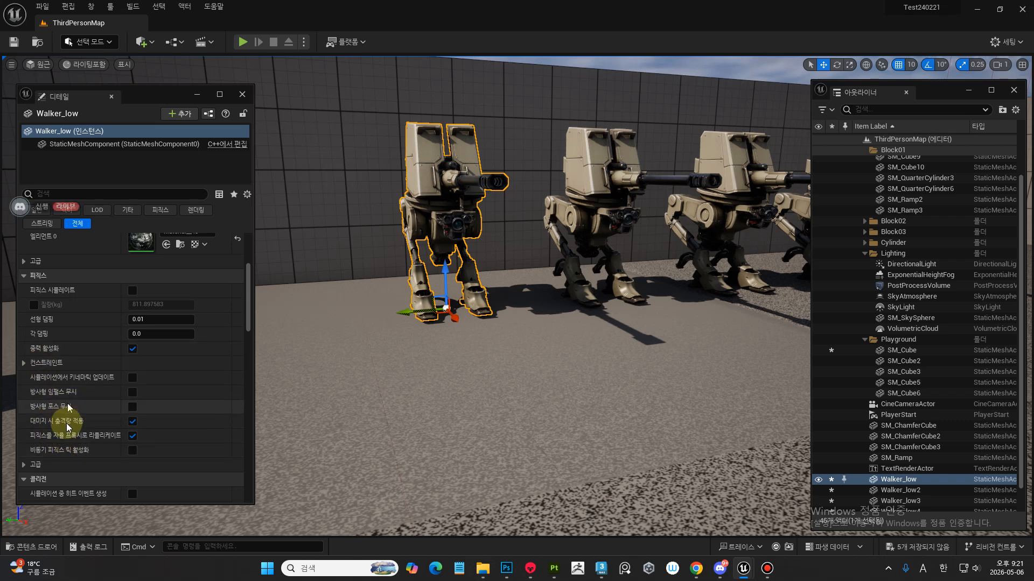
pyautogui.click(28, 276)
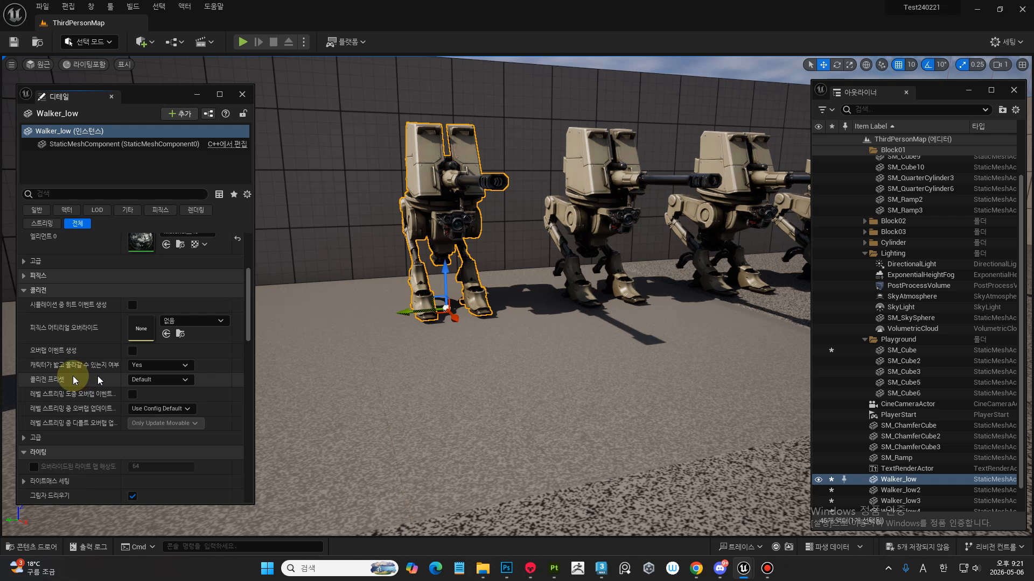
pyautogui.click(169, 379)
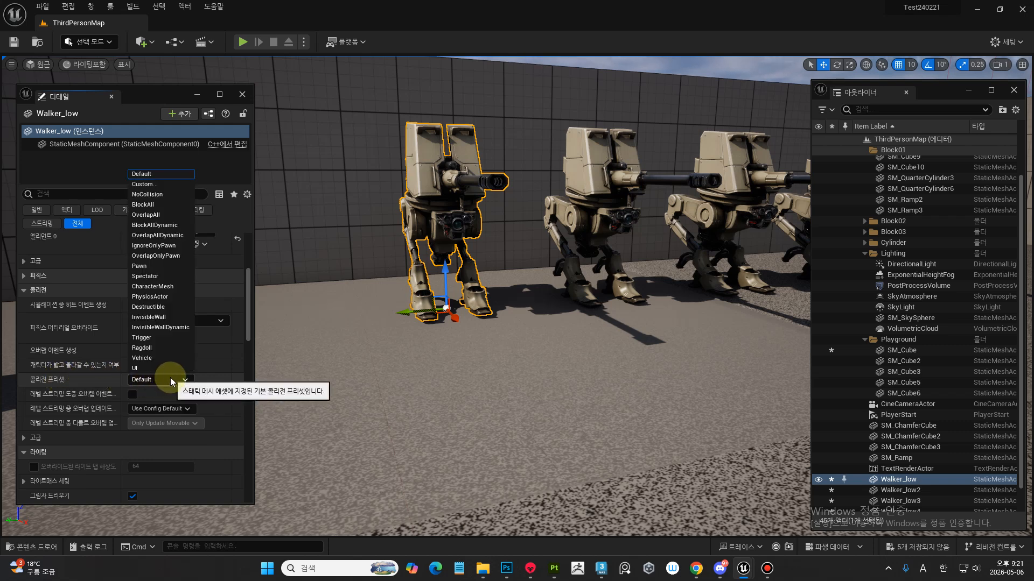
pyautogui.click(149, 195)
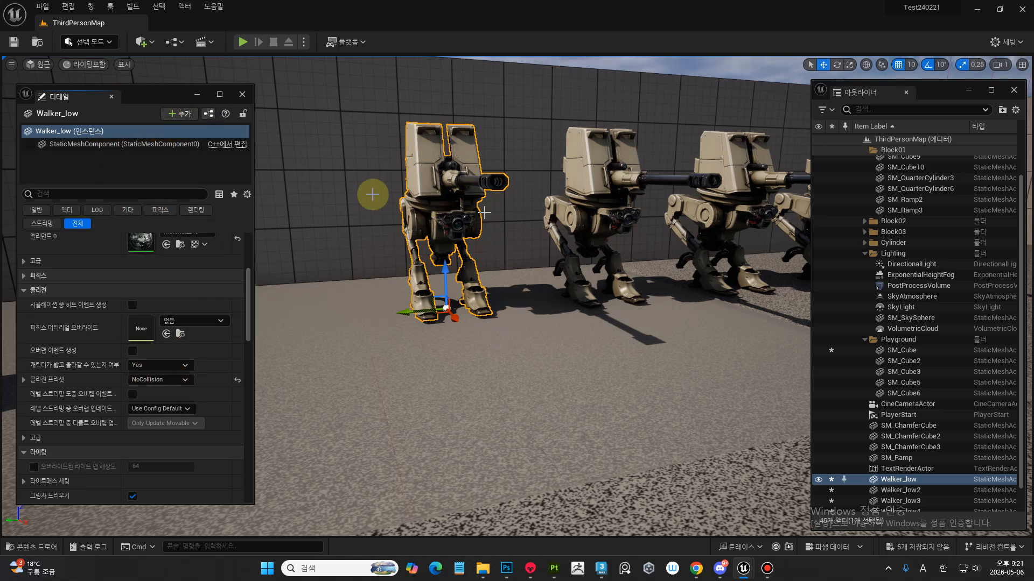
# Step: Play the level again and run and jump the character through Walker_low to test its collision
pyautogui.click(243, 42)
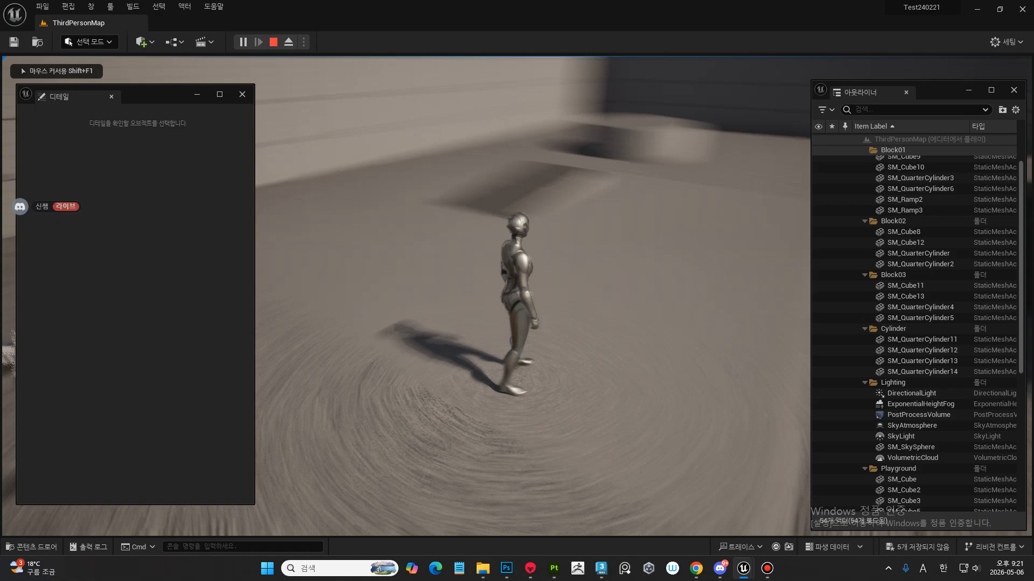
pyautogui.press('w')
pyautogui.press('a')
pyautogui.press('space')
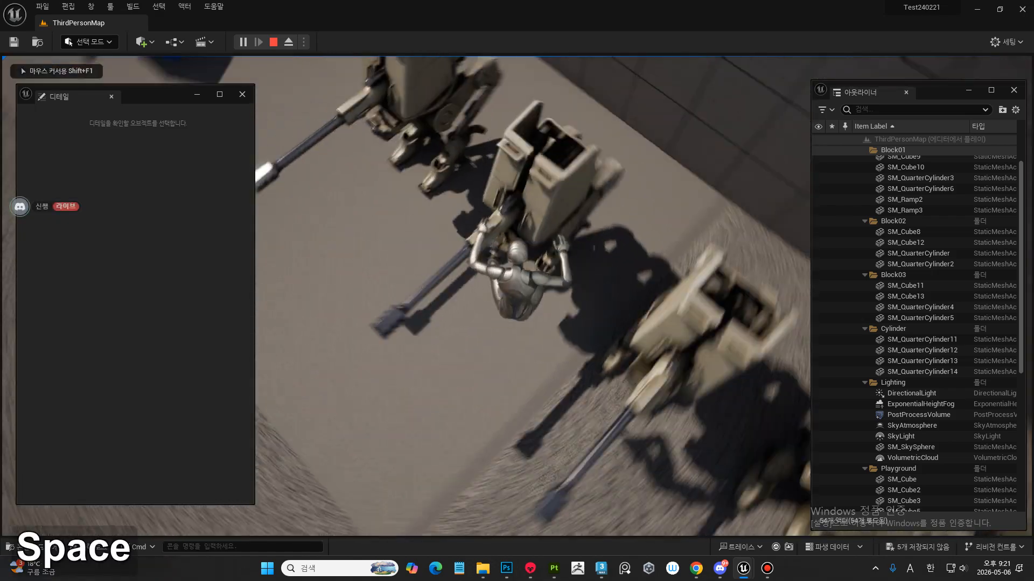
pyautogui.press('a')
pyautogui.press('space')
pyautogui.press('a')
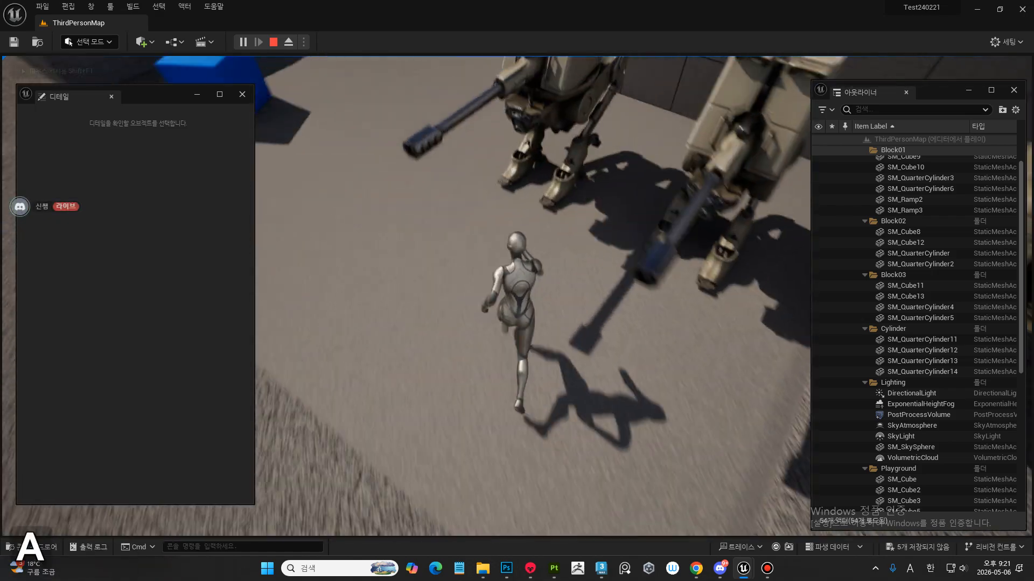
pyautogui.press('space')
pyautogui.press('d')
pyautogui.press('s')
pyautogui.press('d')
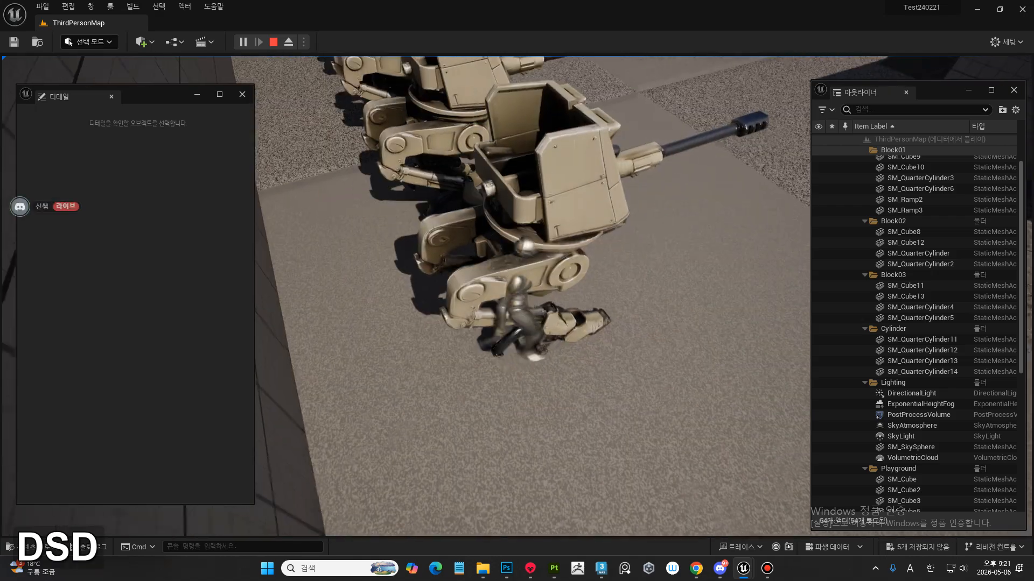
pyautogui.press('d')
pyautogui.press('d')
pyautogui.press('space')
pyautogui.press('d')
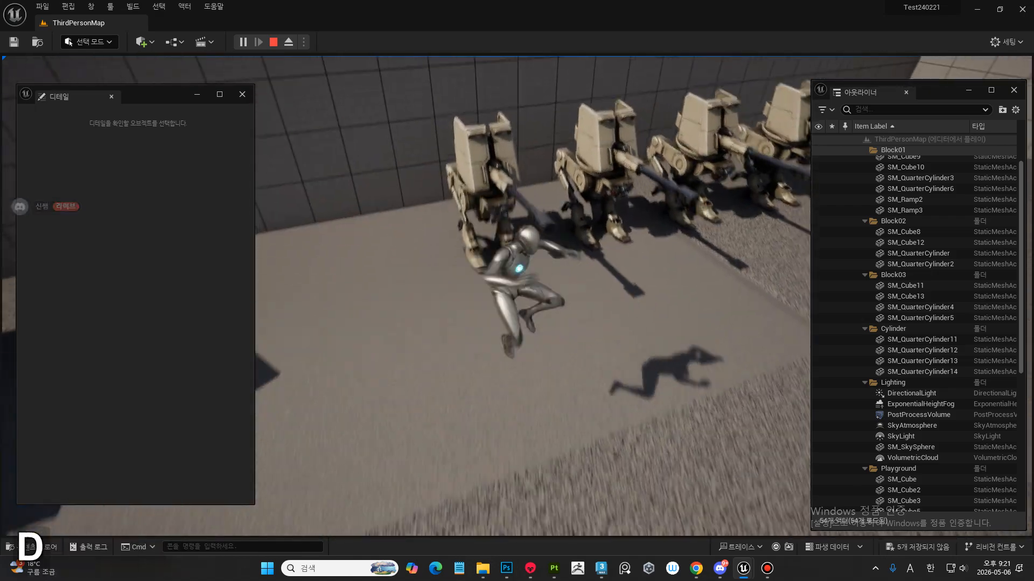
# Step: Keep running and jumping the character along the walker row to compare collisions, and end the play session at Walker_low
pyautogui.press('w')
pyautogui.press('space')
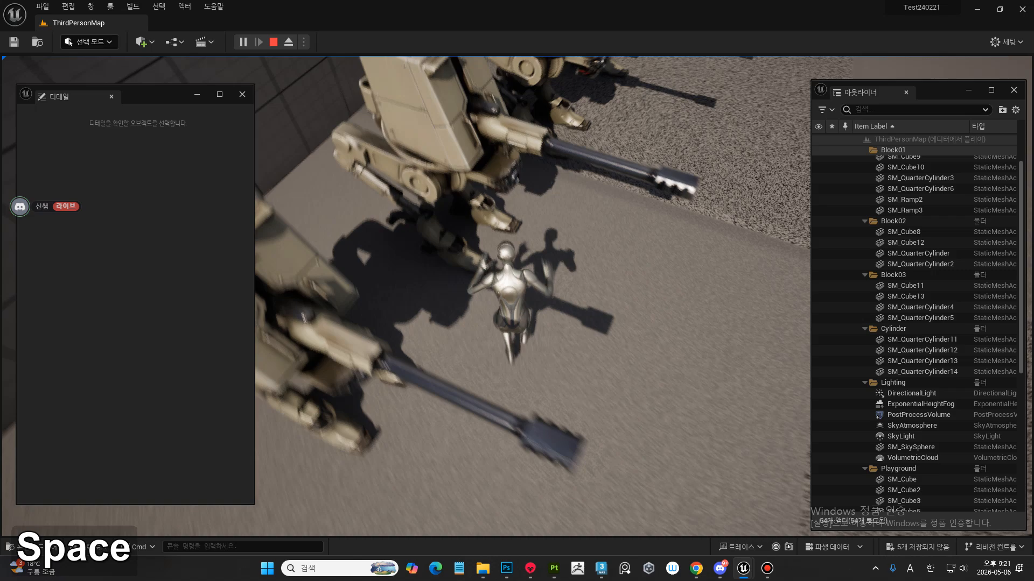
pyautogui.press('space')
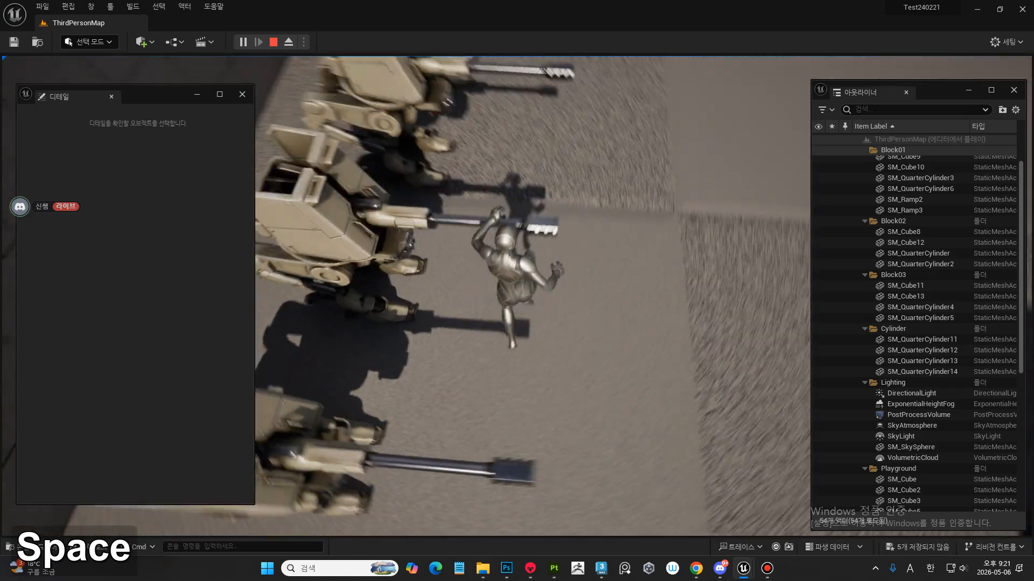
pyautogui.press('space')
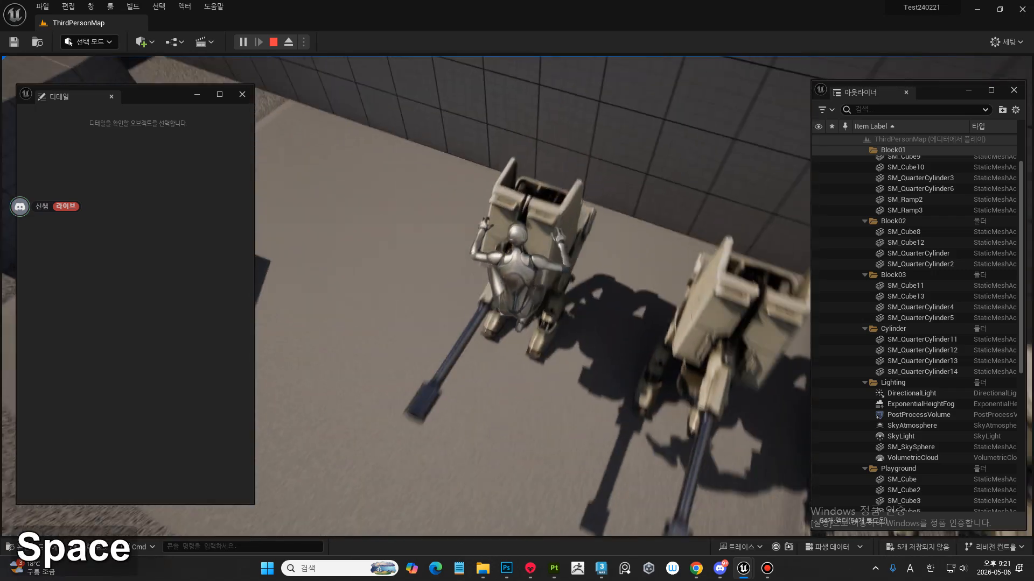
pyautogui.press('space')
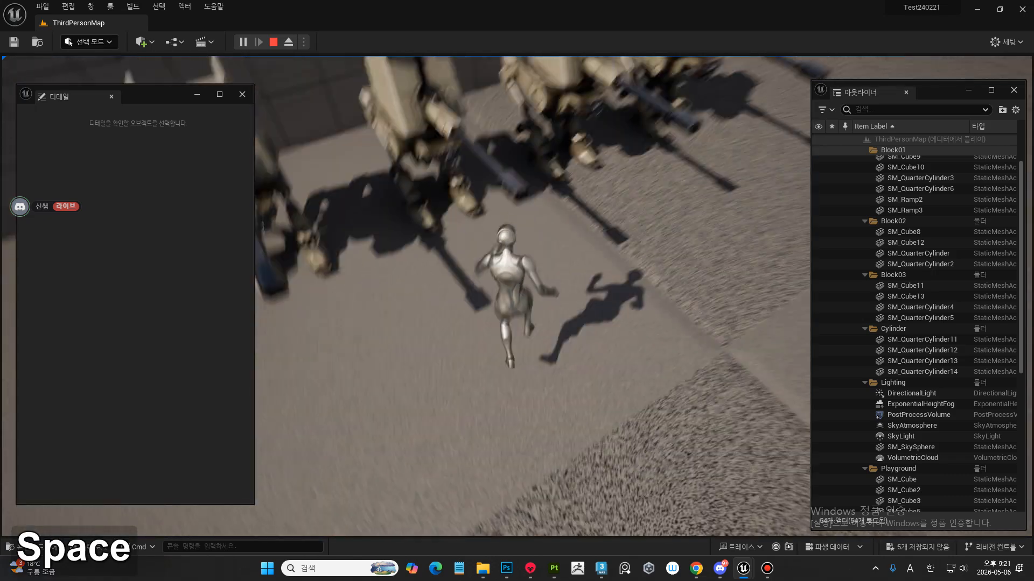
pyautogui.press('space')
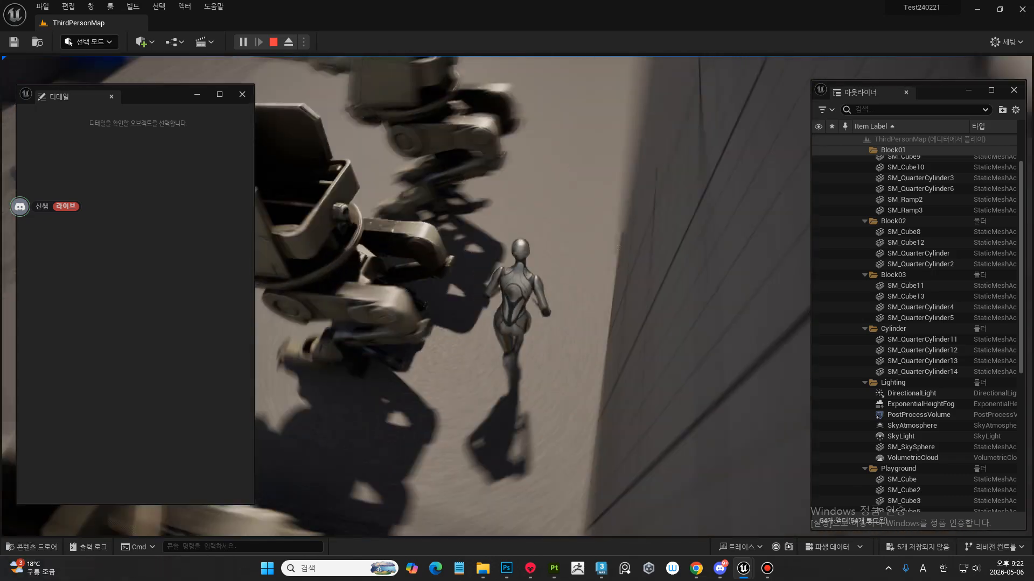
pyautogui.press('space')
pyautogui.press('a')
pyautogui.press('space')
pyautogui.press('d')
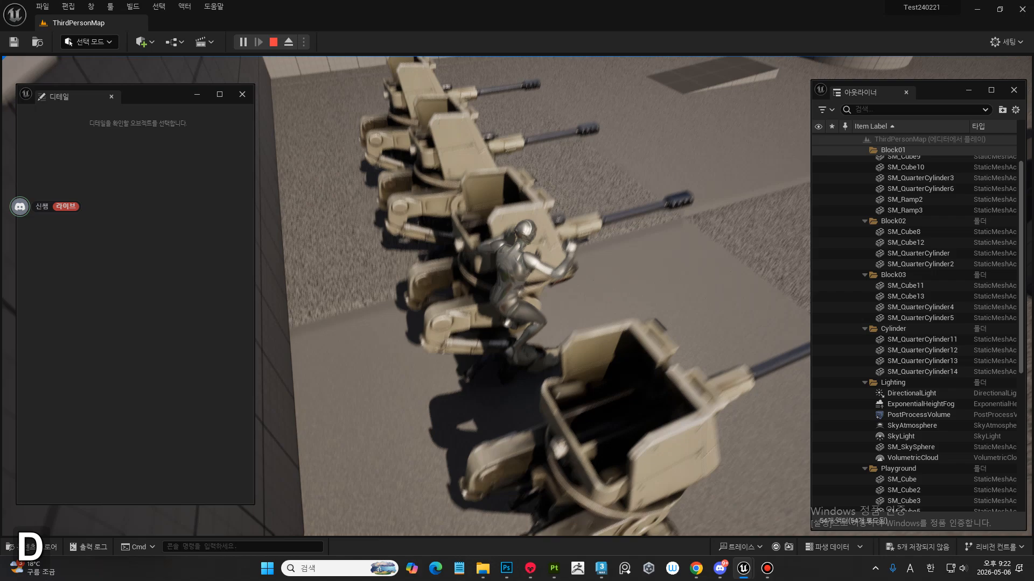
pyautogui.press('space')
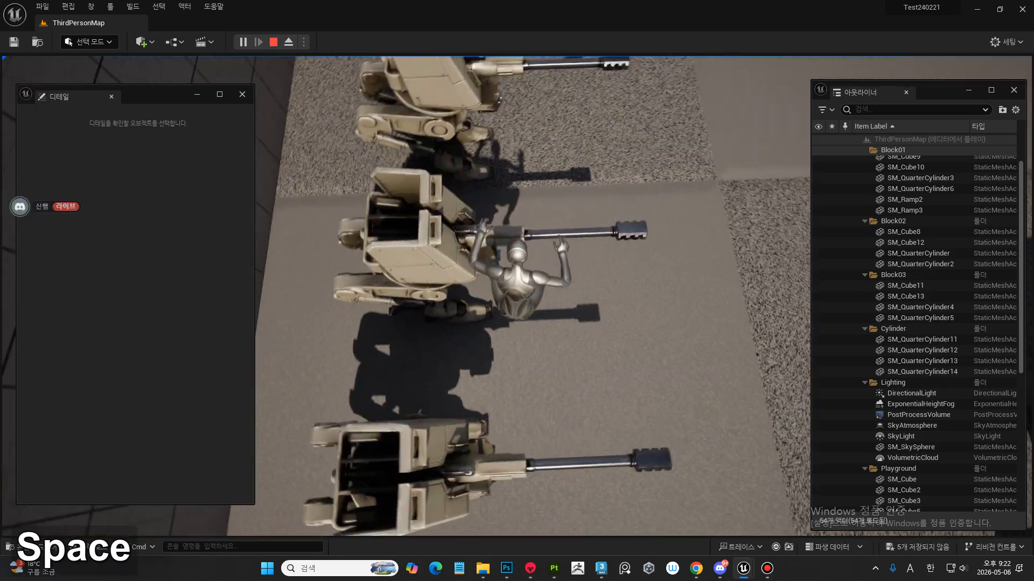
pyautogui.press('a')
pyautogui.press('d')
pyautogui.press('space')
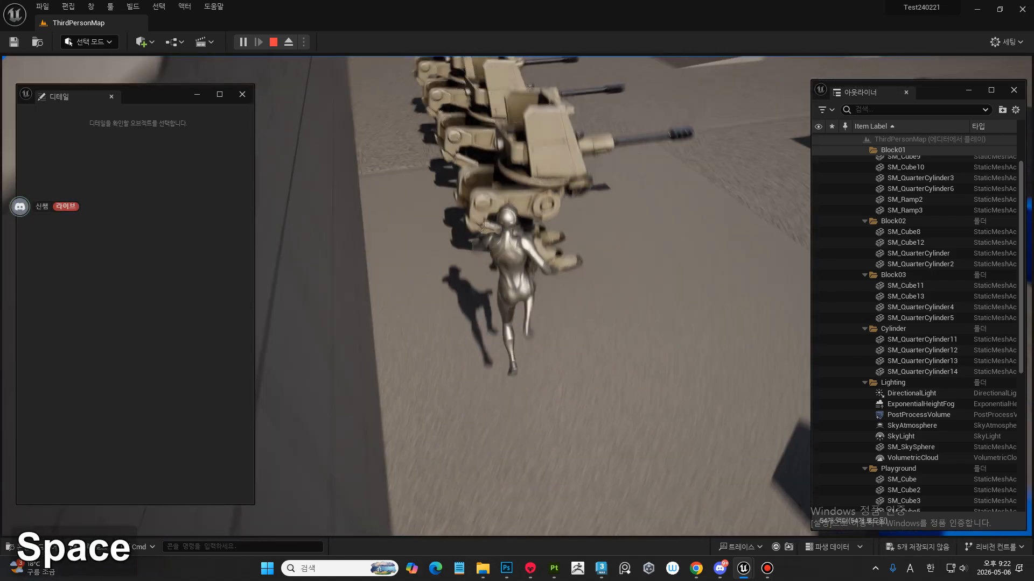
pyautogui.press('w')
pyautogui.press('a')
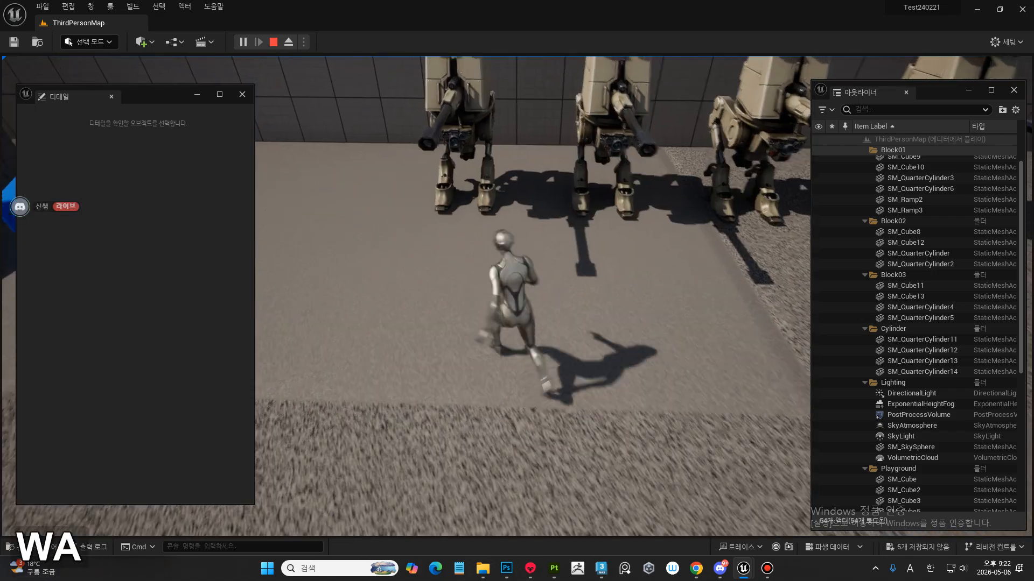
pyautogui.press('space')
pyautogui.press('a')
pyautogui.press('space')
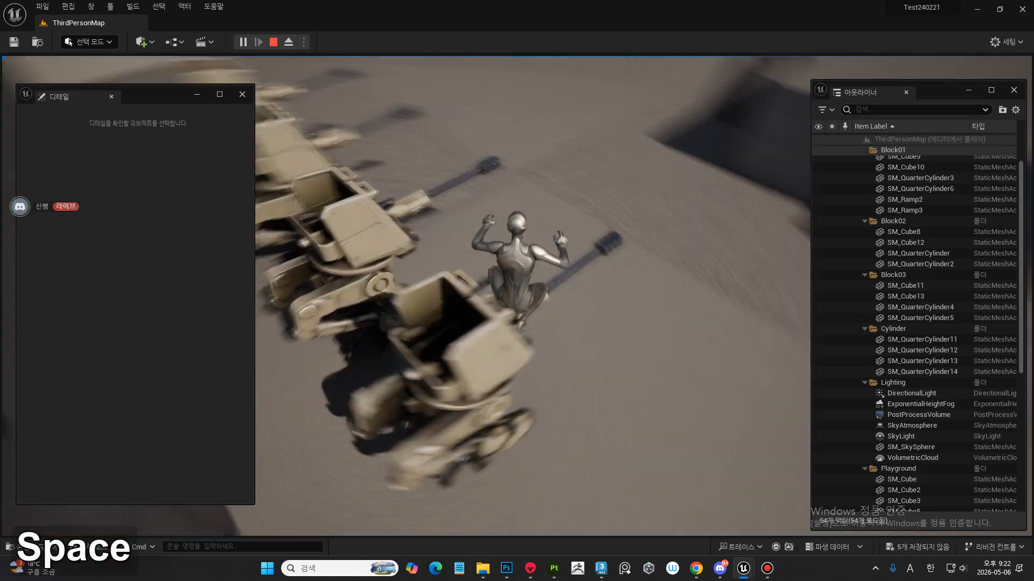
pyautogui.press('a')
pyautogui.press('space')
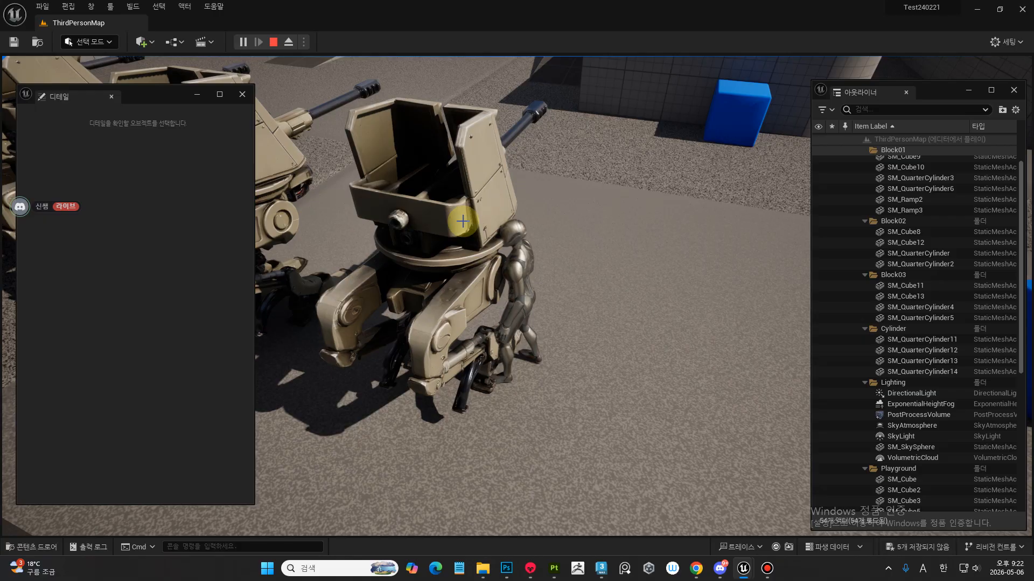
pyautogui.press('Escape')
# Step: Switch to 3ds Max and select the dummy helper around the door handle
pyautogui.click(601, 570)
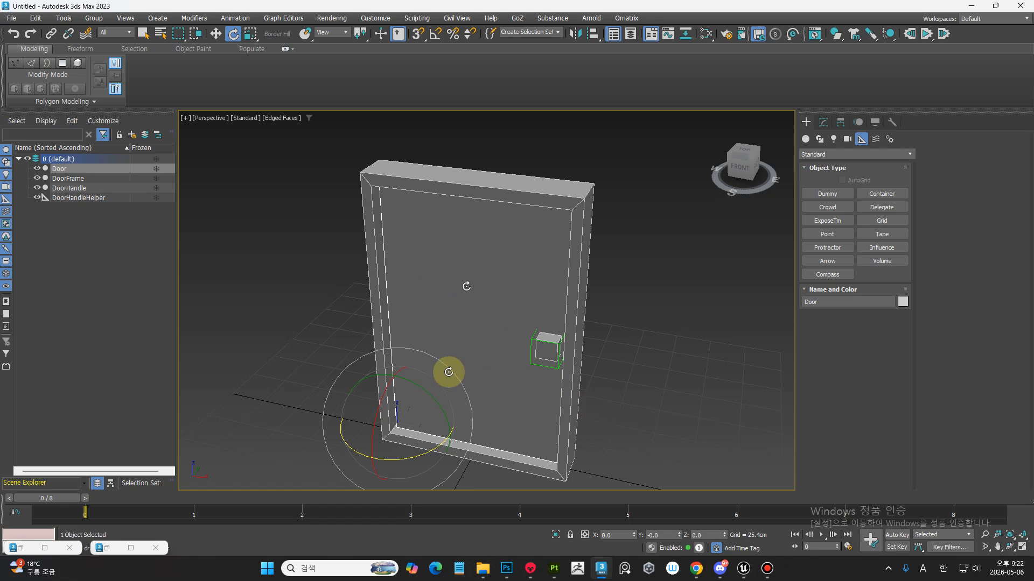
pyautogui.click(529, 358)
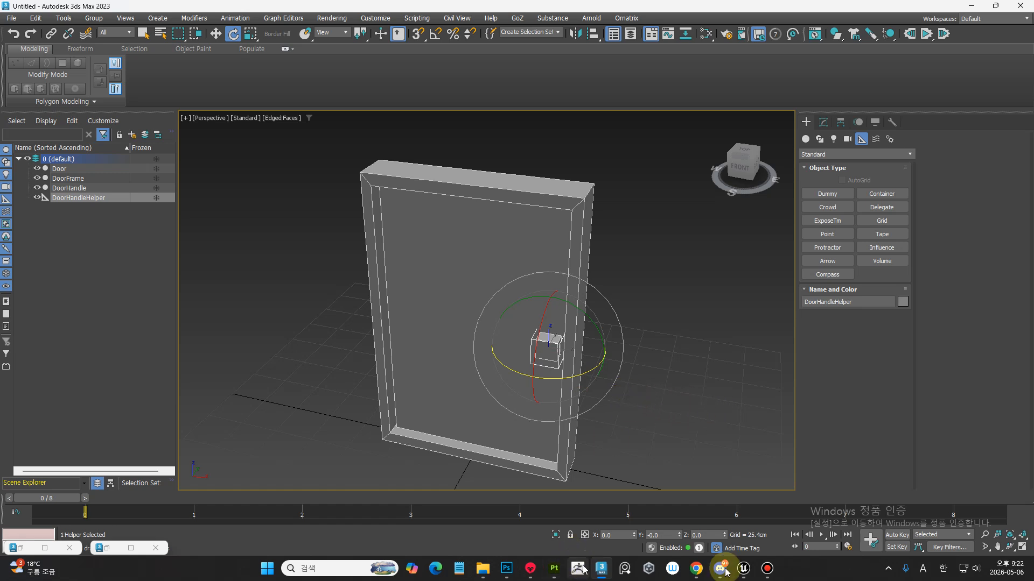
# Step: Switch back to the Unreal level, view the walker row from the side and review Walker_low's collision and transform details
pyautogui.moveTo(743, 568)
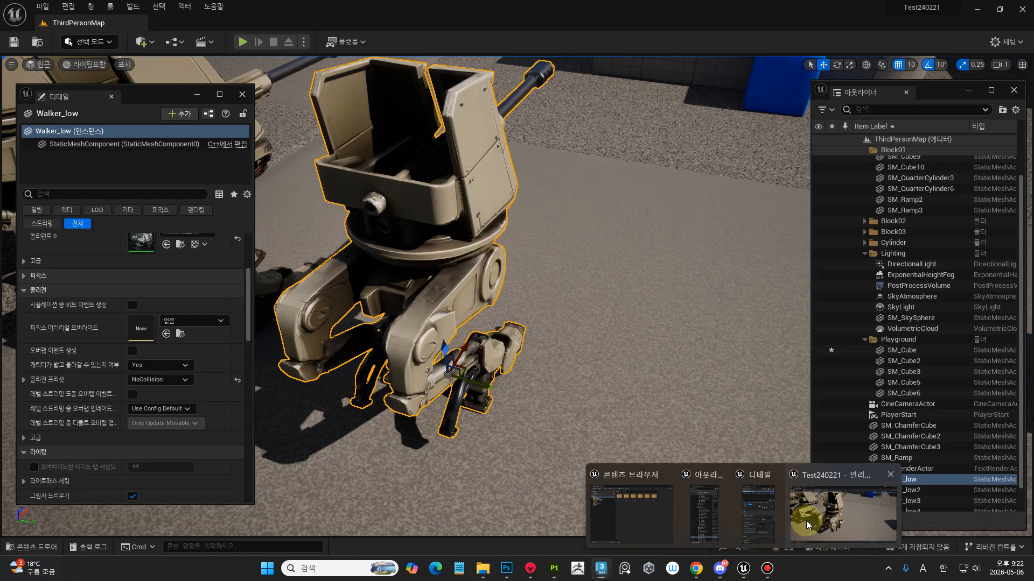
pyautogui.click(807, 521)
pyautogui.moveTo(491, 360); pyautogui.dragTo(367, 296, button='right')
pyautogui.press('d')
pyautogui.press('a')
pyautogui.press('d')
pyautogui.press('w')
pyautogui.scroll(-2, 916, 480)
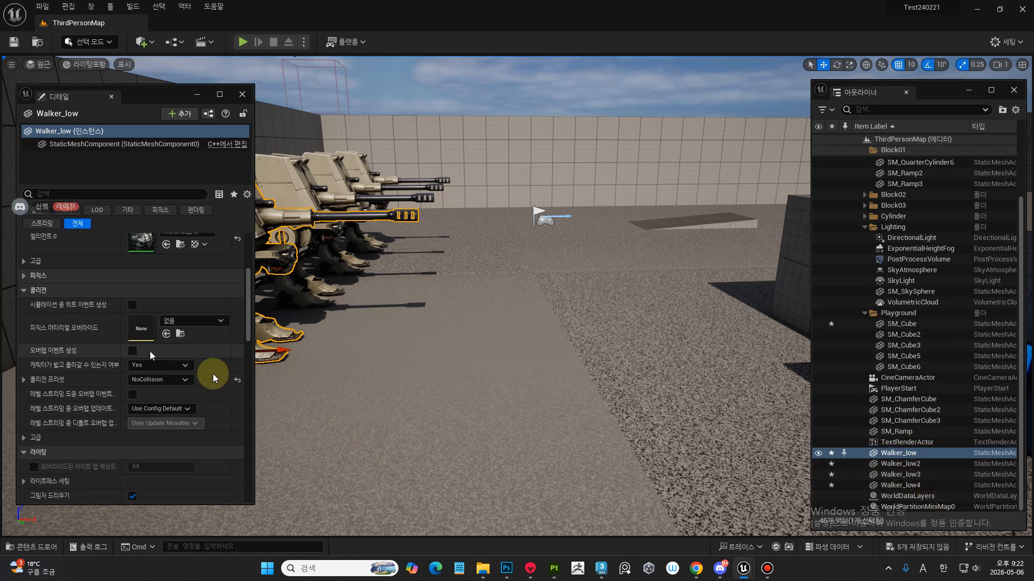
pyautogui.scroll(6, 216, 374)
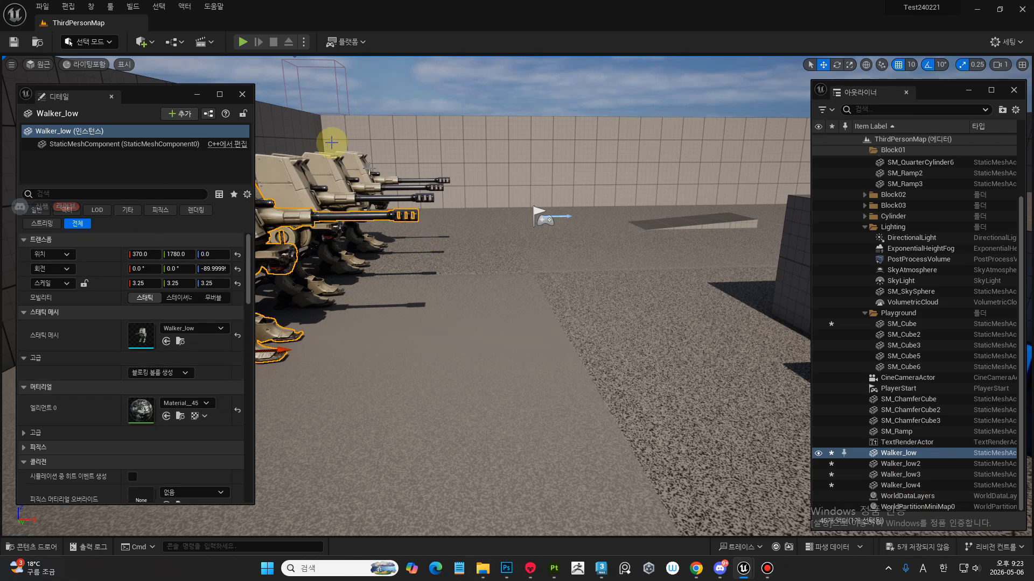
# Step: Examine the four walkers from an elevated front angle, with Walker_low nearest
pyautogui.moveTo(572, 276); pyautogui.dragTo(403, 274, button='right')
pyautogui.press('d')
pyautogui.press('w')
pyautogui.press('a')
pyautogui.press('s')
pyautogui.press('a')
pyautogui.press('a')
pyautogui.press('w')
pyautogui.press('w')
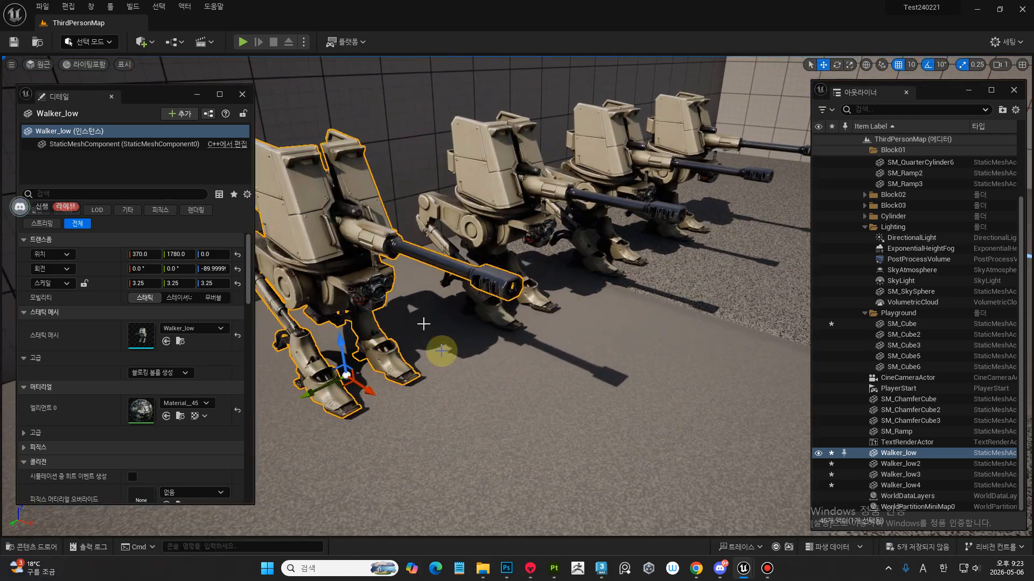
# Step: Return to the door scene in 3ds Max, clear the selection and view the door from a more frontal angle
pyautogui.click(602, 566)
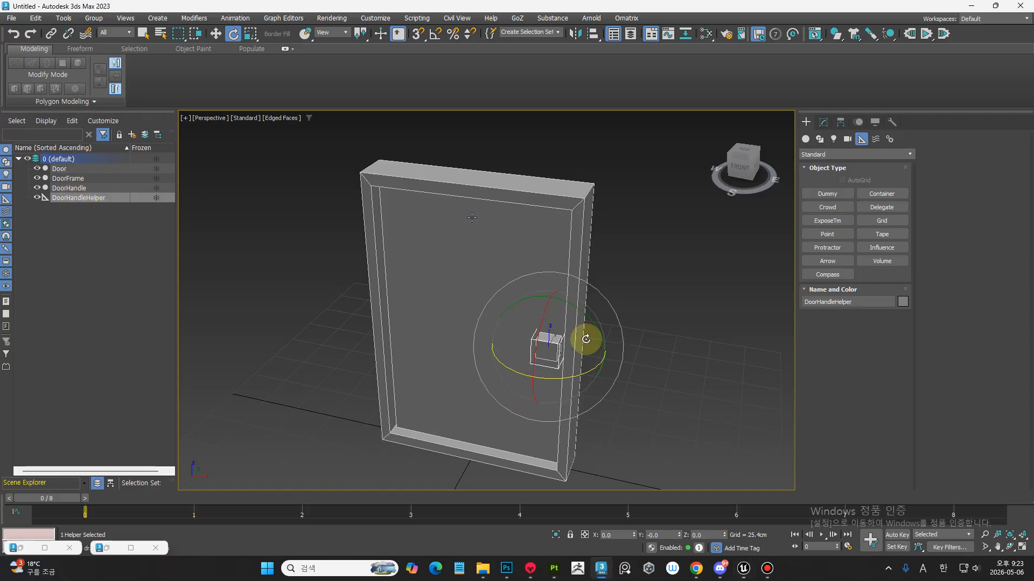
pyautogui.moveTo(461, 434); pyautogui.dragTo(538, 429, button='middle')
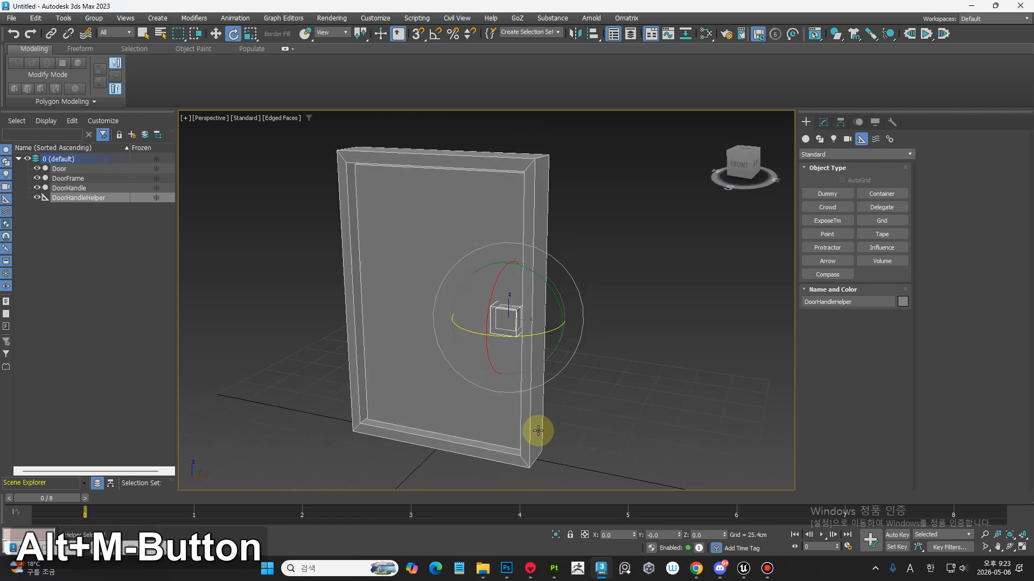
pyautogui.click(592, 403)
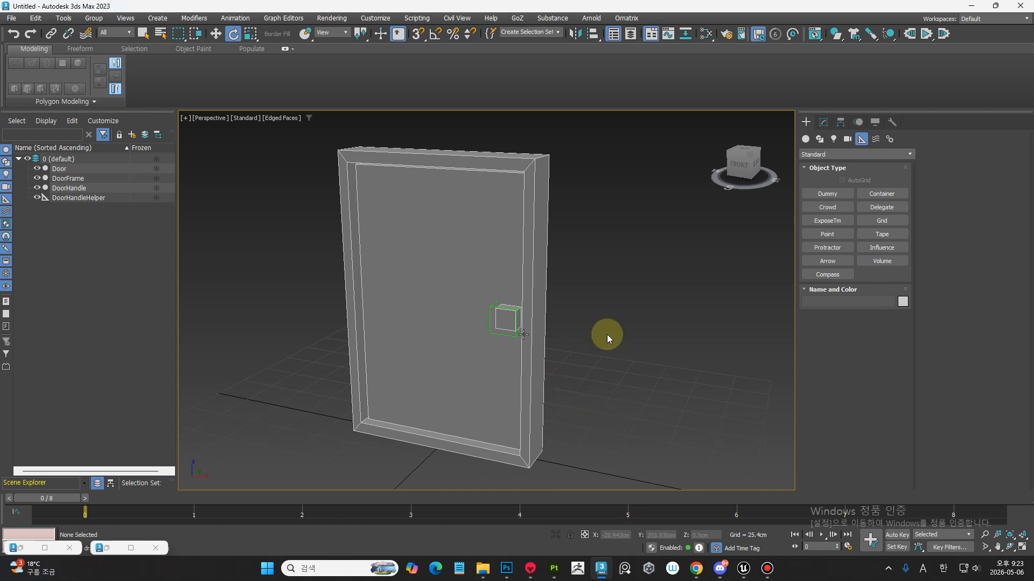
pyautogui.moveTo(597, 342); pyautogui.dragTo(641, 351, button='middle')
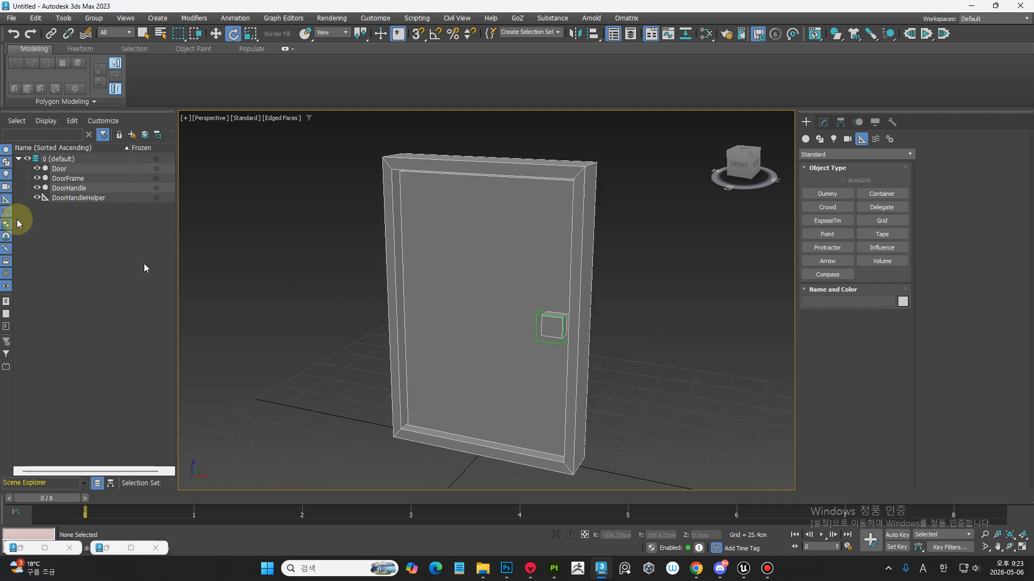